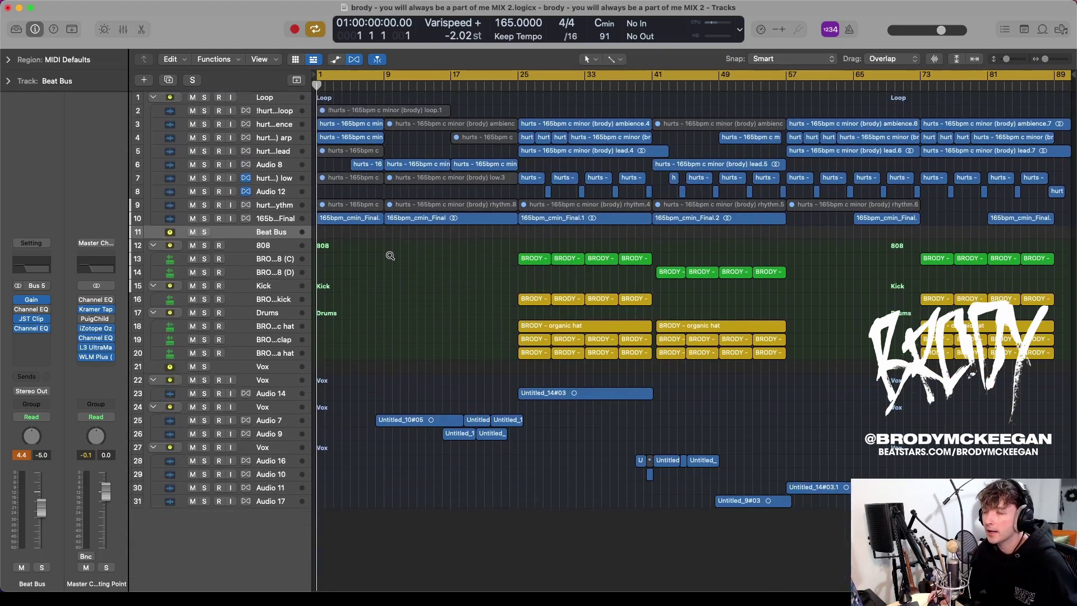
Step: Solo the Loop stack, play it from bar 1, and turn its solo off after listening
{"action": "left_click", "coordinate": [205, 98]}
{"action": "key", "text": "space"}
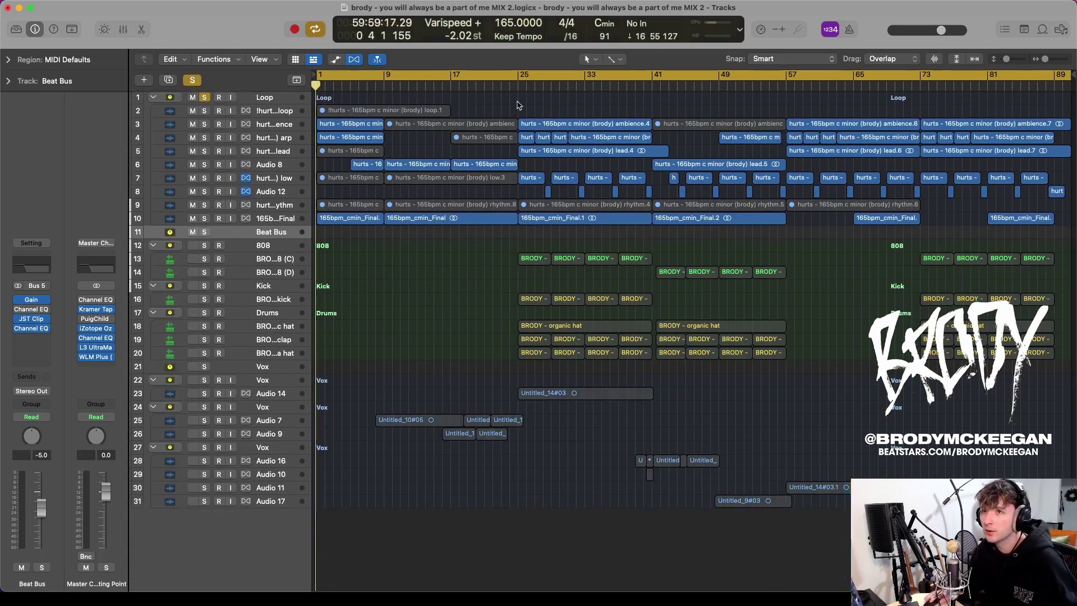
{"action": "key", "text": "super+Down"}
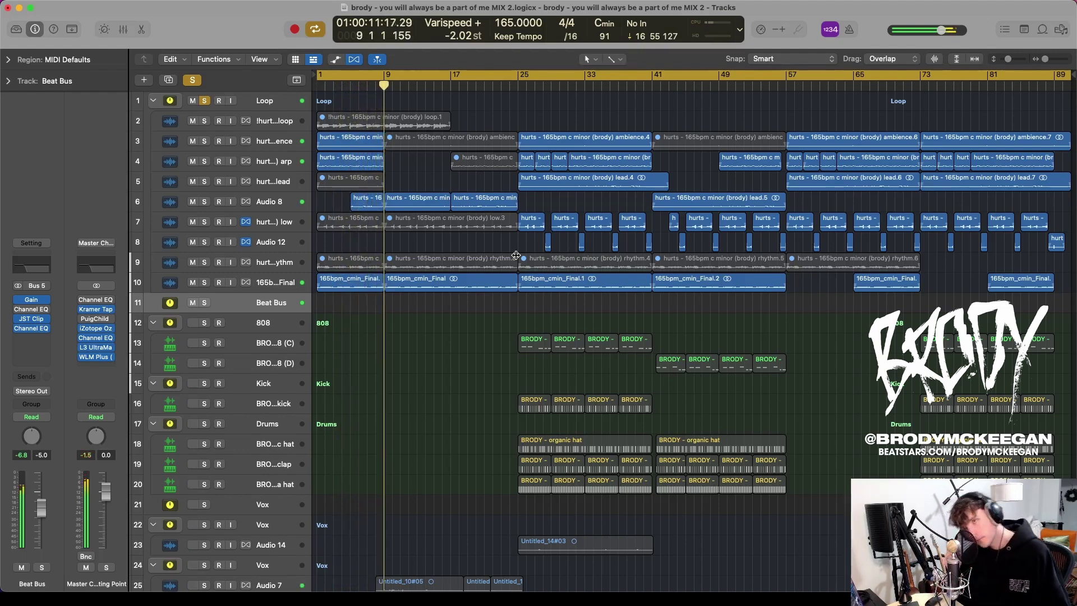
{"action": "key", "text": "space"}
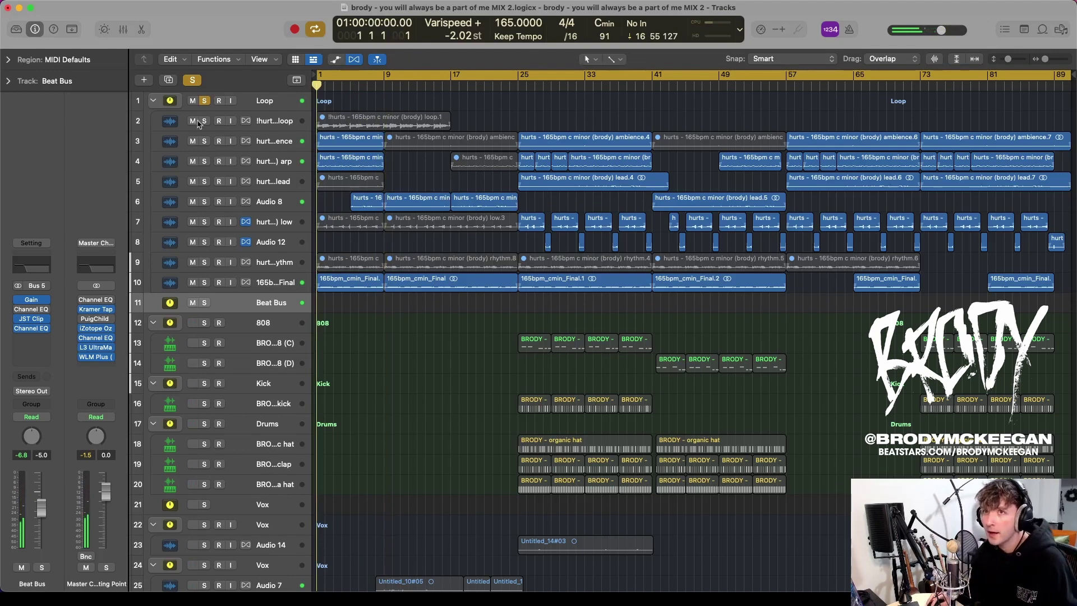
{"action": "left_click", "coordinate": [206, 100]}
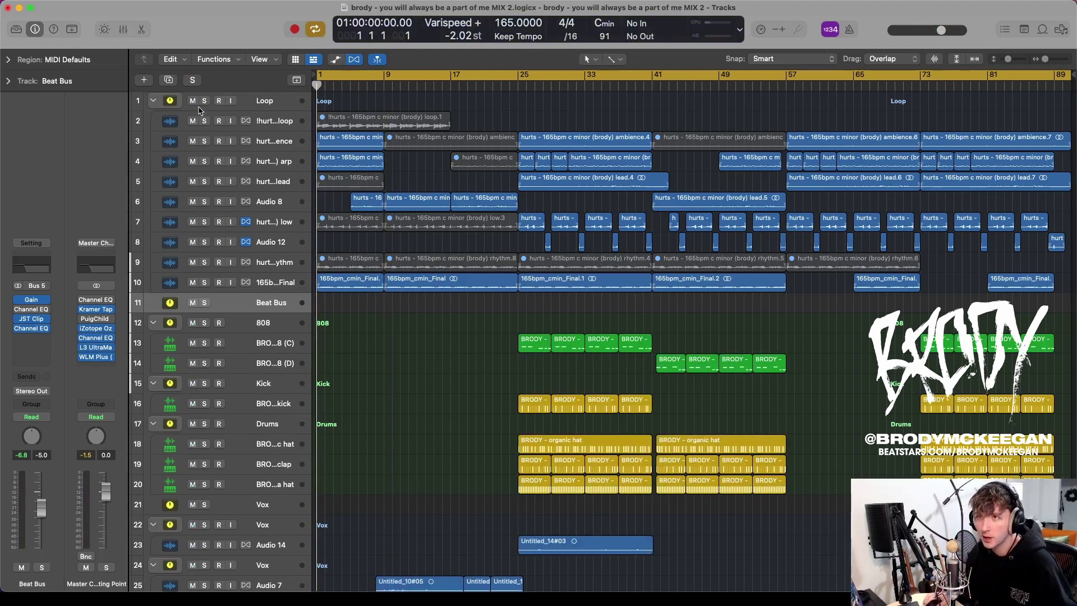
Step: Unmute the original loop region on track 2 and audition its track soloed from bar 1
{"action": "left_click", "coordinate": [352, 116]}
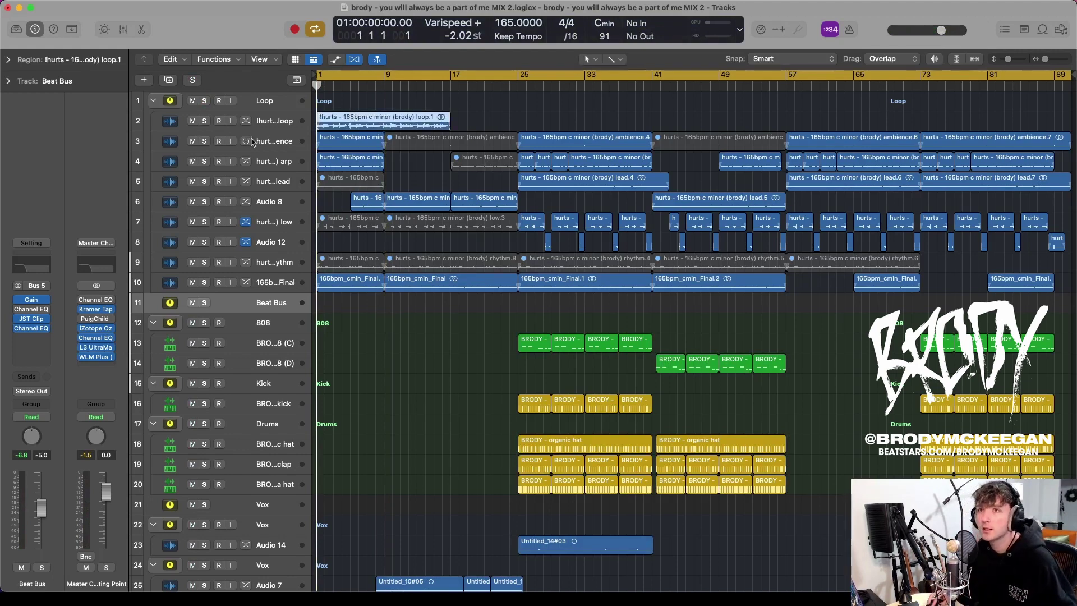
{"action": "left_click", "coordinate": [275, 127]}
{"action": "key", "text": "s"}
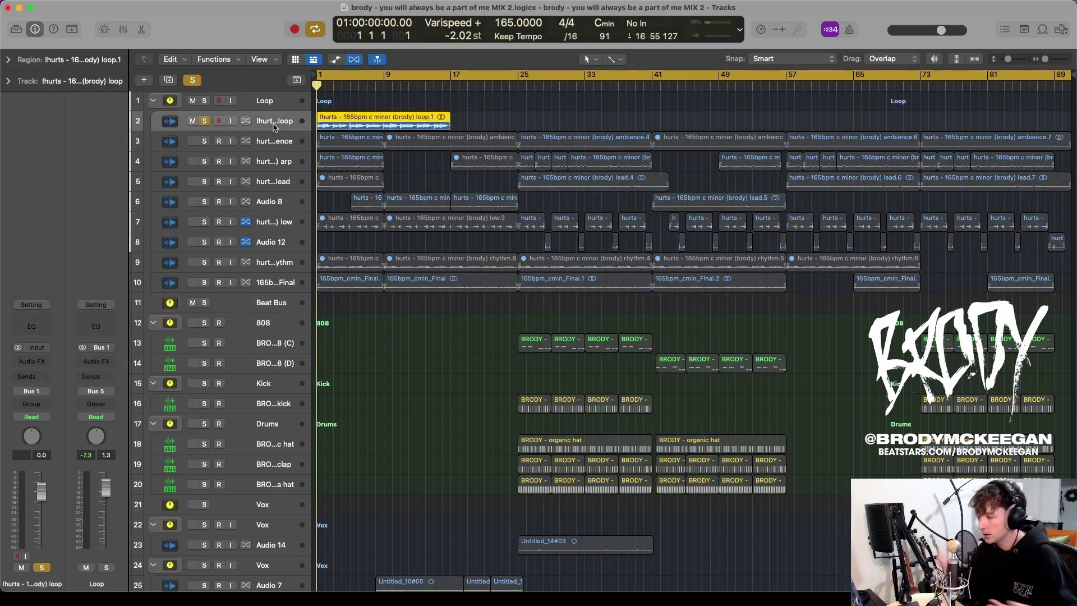
{"action": "key", "text": "cmd+Down"}
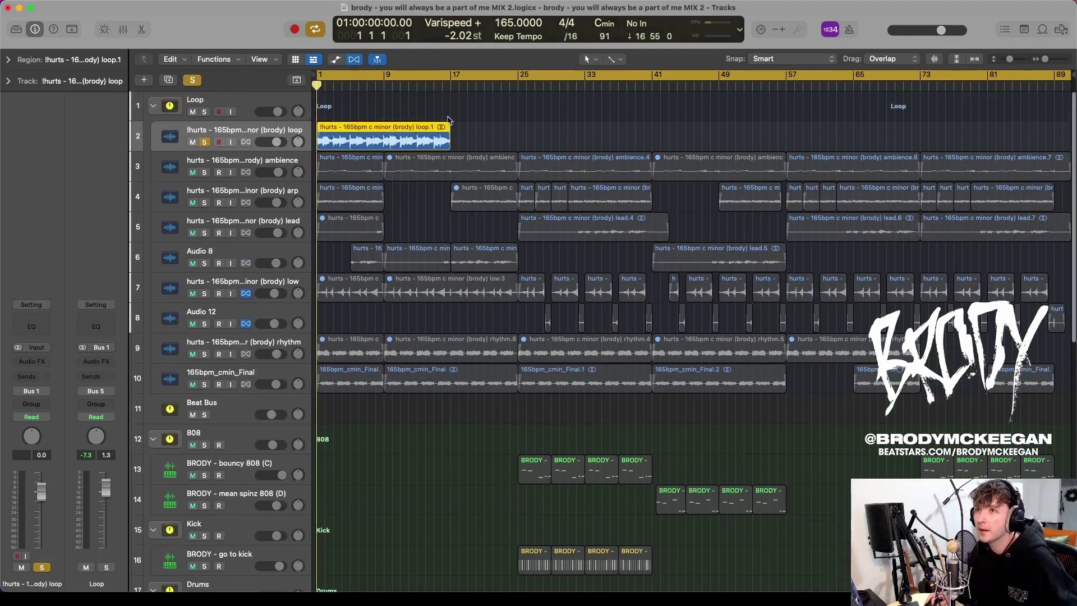
{"action": "left_click", "coordinate": [460, 133]}
{"action": "key", "text": "space"}
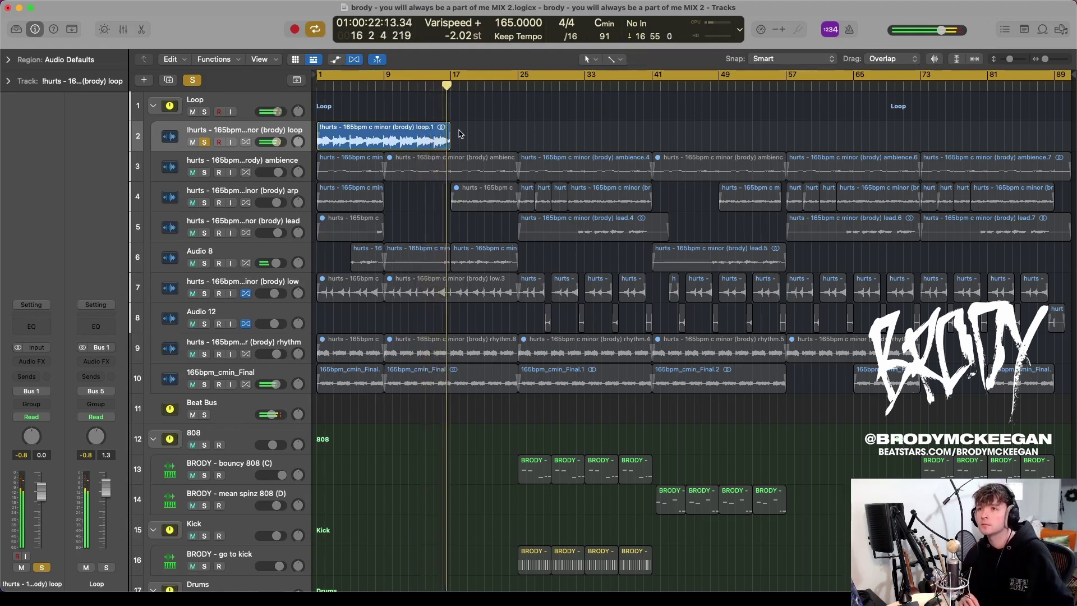
{"action": "key", "text": "s"}
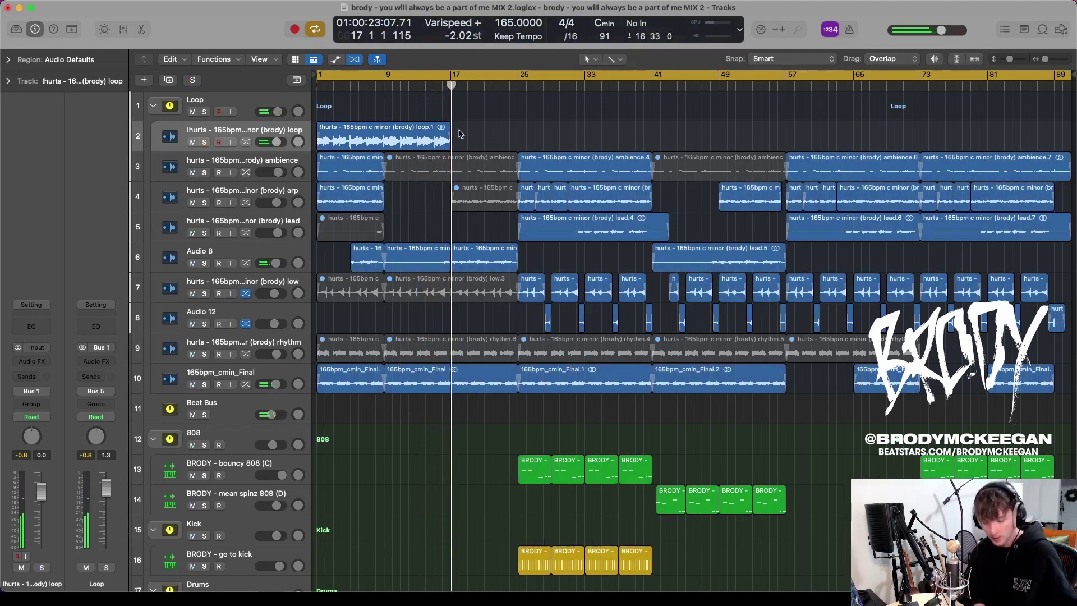
{"action": "key", "text": "space"}
{"action": "key", "text": "Return"}
Step: Mute the original loop region on track 2 and reduce the track height
{"action": "left_click", "coordinate": [399, 128]}
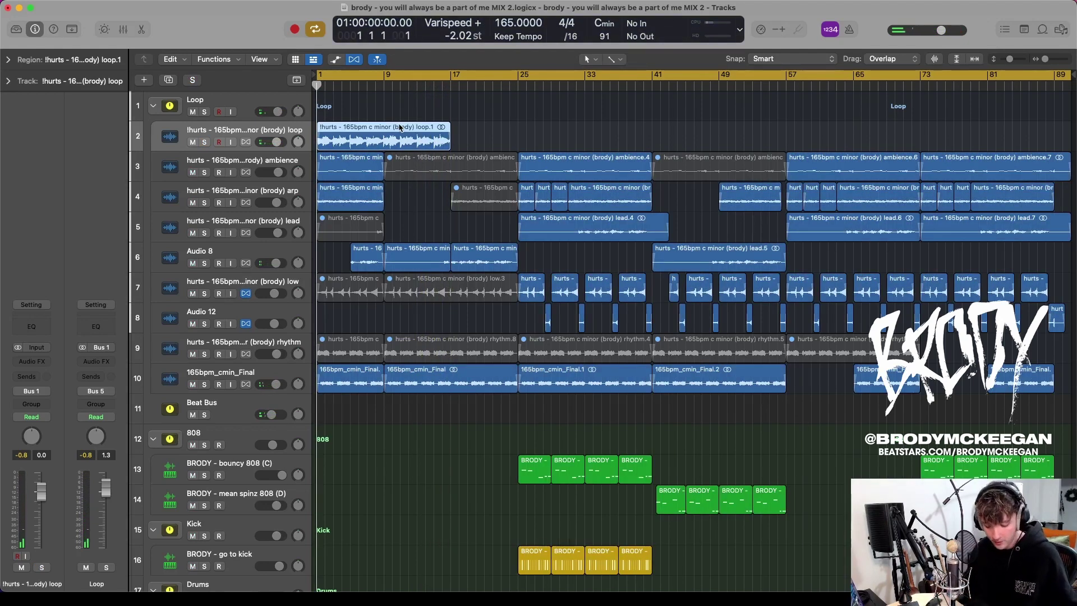
{"action": "key", "text": "ctrl+m"}
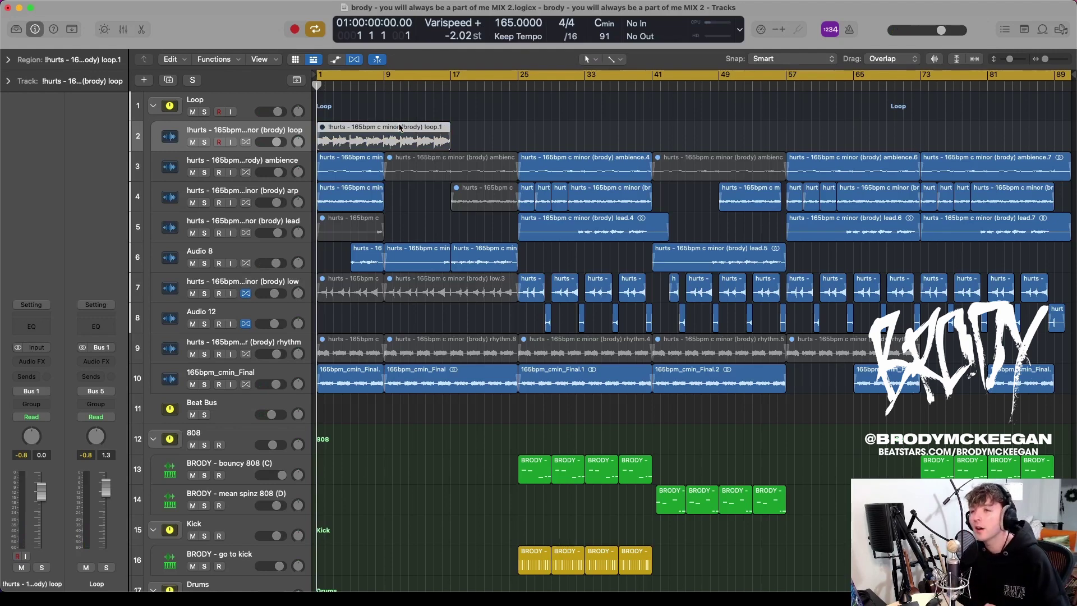
{"action": "key", "text": "super+Up"}
{"action": "key", "text": "super+Up"}
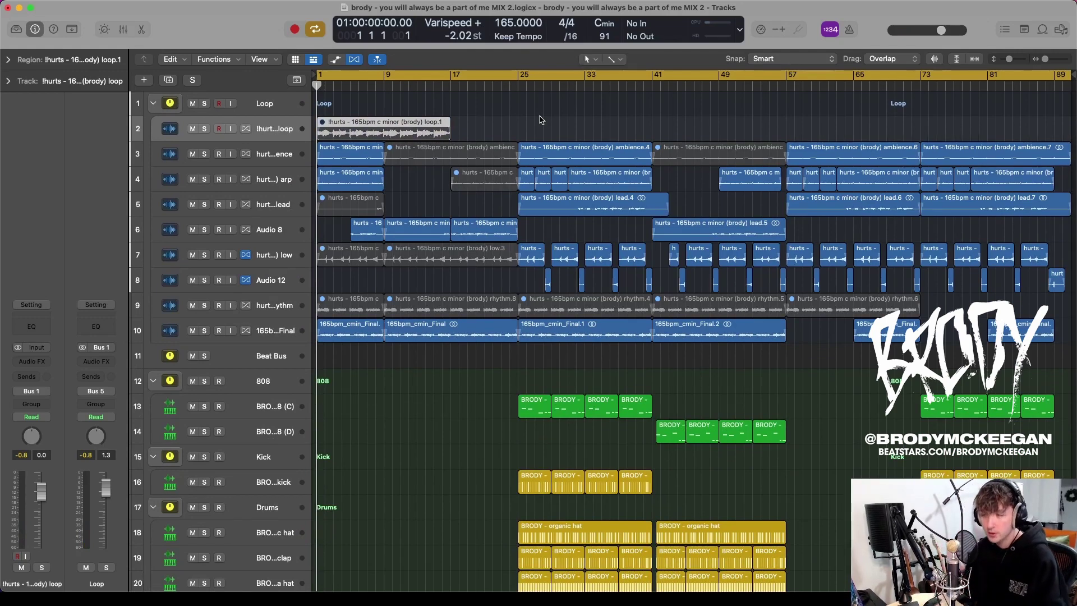
Step: Repeat the muted loop region once directly after itself on track 2 and undo the repeat
{"action": "key", "text": "super+r"}
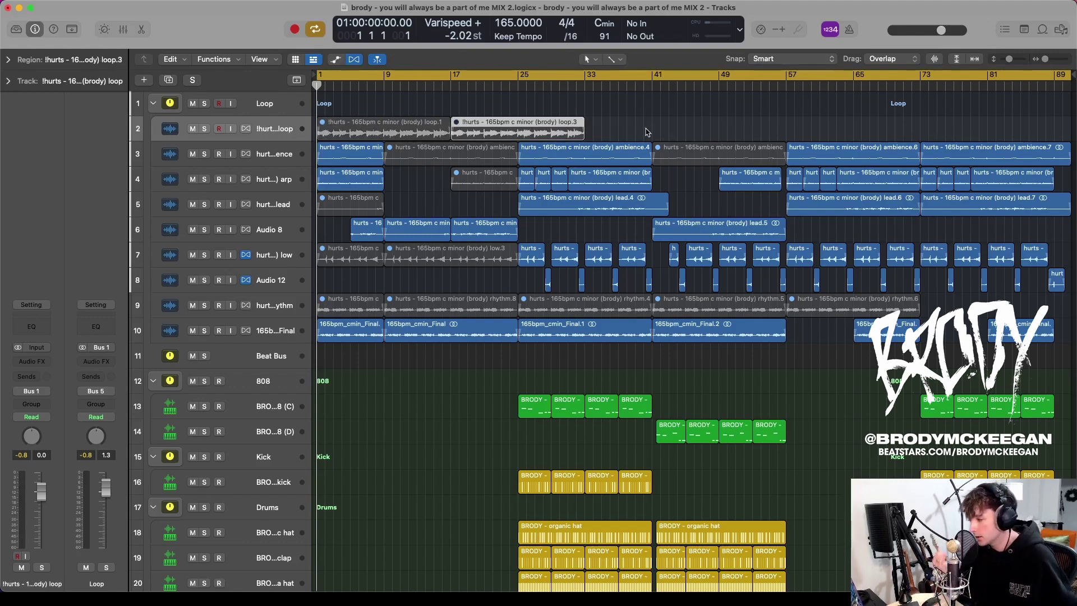
{"action": "key", "text": "super+z"}
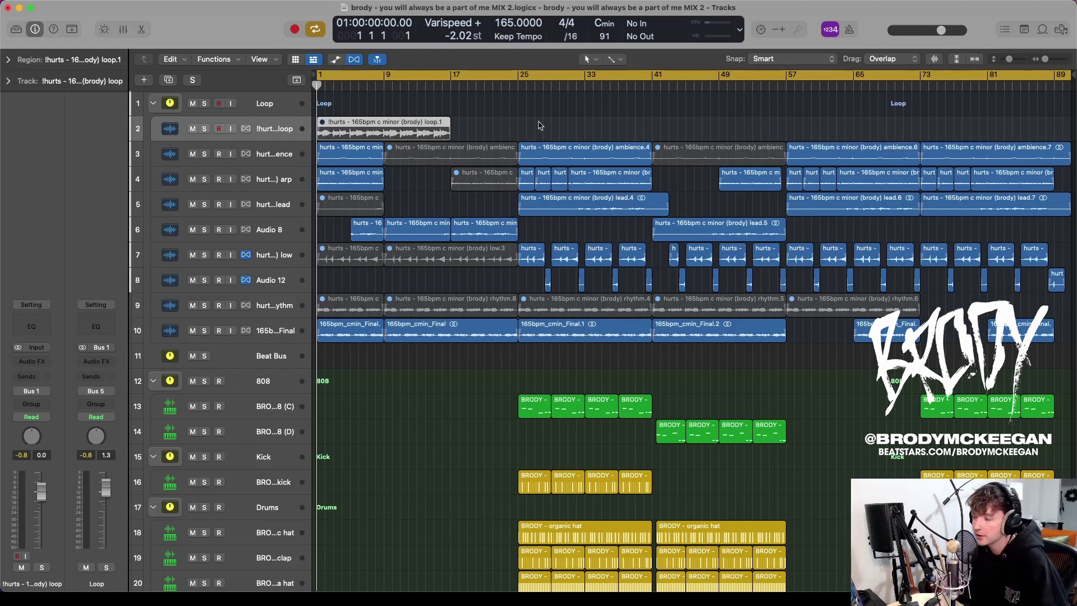
{"action": "scroll", "coordinate": [538, 126], "scroll_direction": "down", "scroll_amount": 10}
{"action": "scroll", "coordinate": [533, 140], "scroll_direction": "up", "scroll_amount": 10}
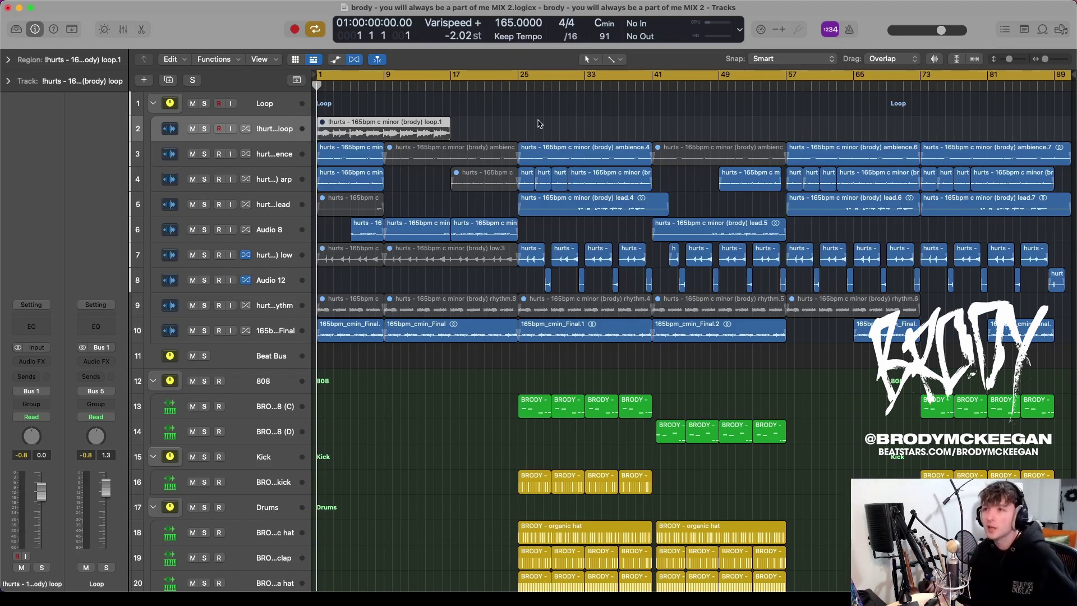
Step: Select the stem tracks from ambience through 165bpm_cmin_Final to examine their arrangement, and clear the region selection
{"action": "left_click", "coordinate": [264, 154]}
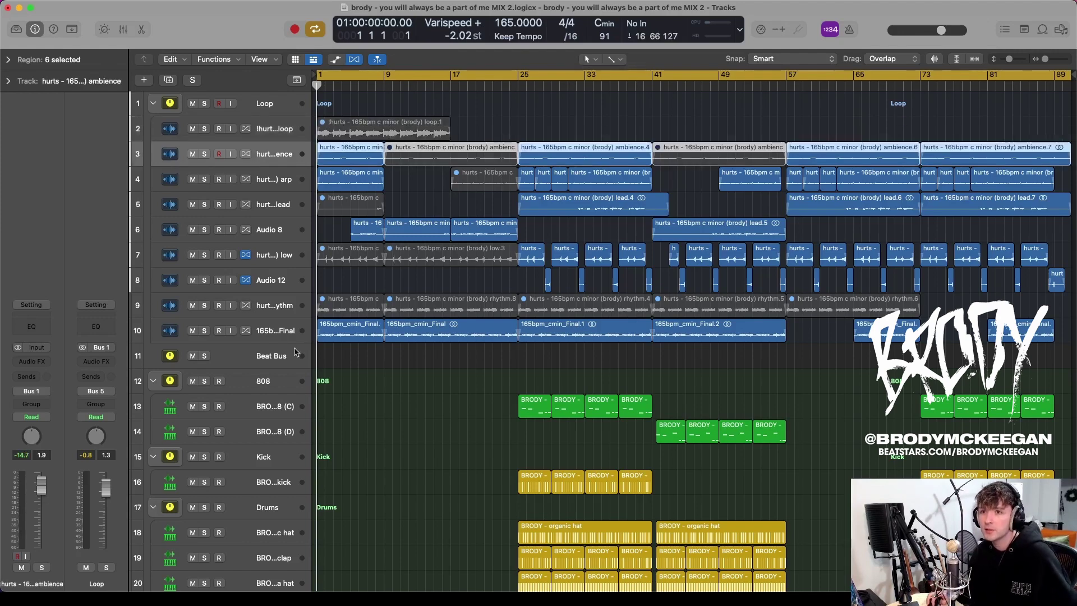
{"action": "left_click", "coordinate": [289, 334], "text": "shift"}
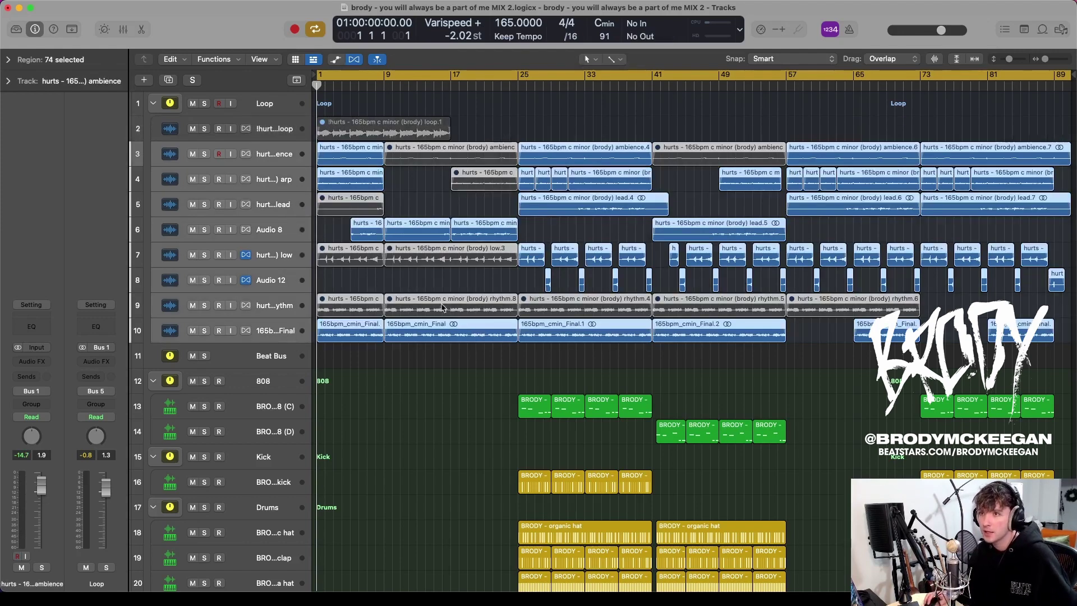
{"action": "left_click", "coordinate": [496, 120]}
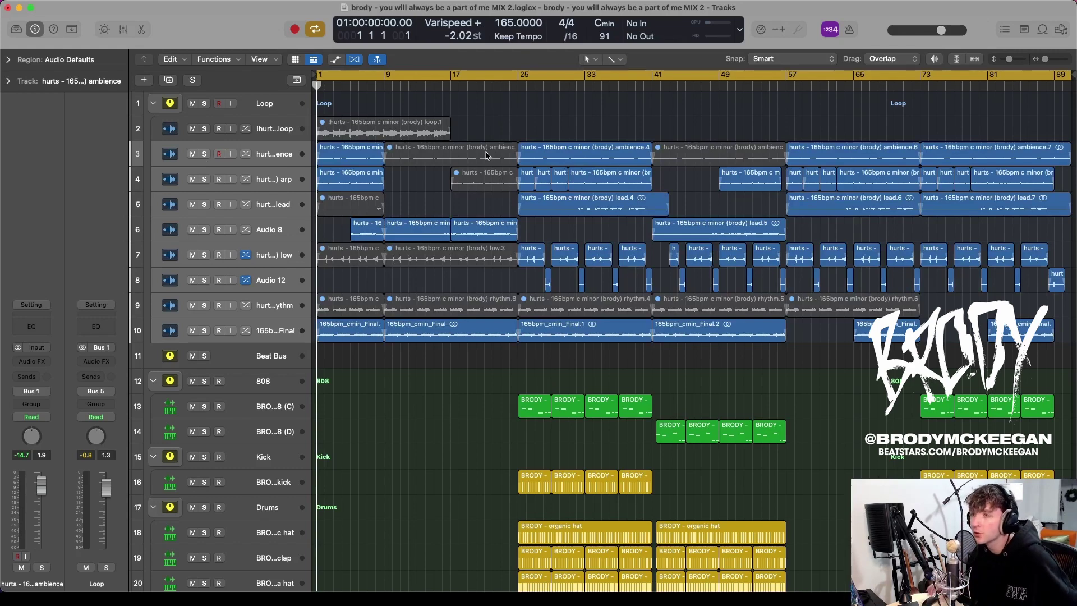
Step: Turn off cycle mode, audition the ambience track soloed from bar 25, and turn its solo off
{"action": "left_click", "coordinate": [287, 151]}
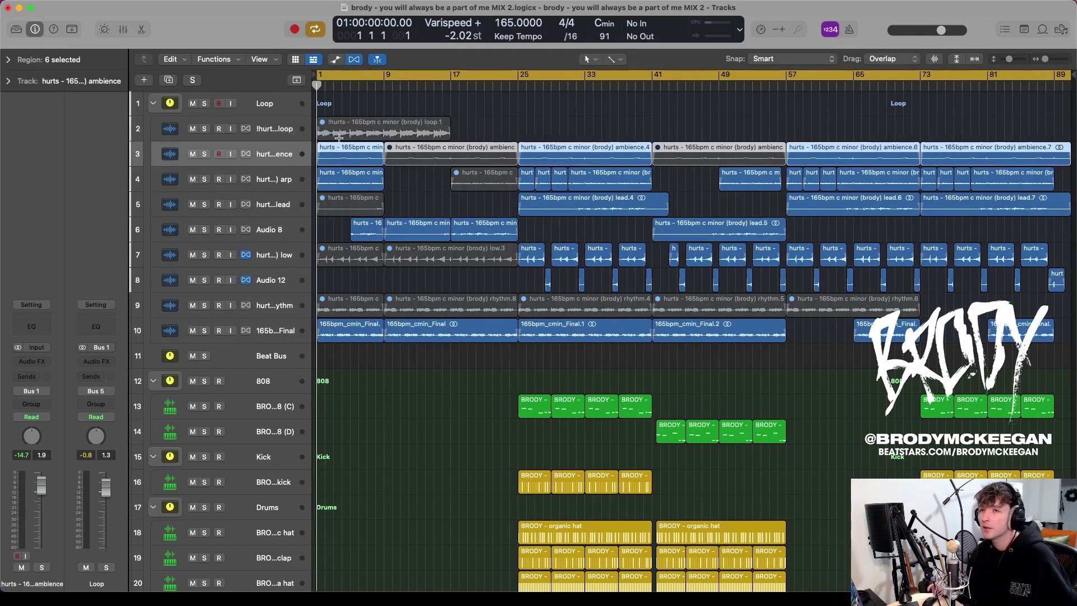
{"action": "key", "text": "s"}
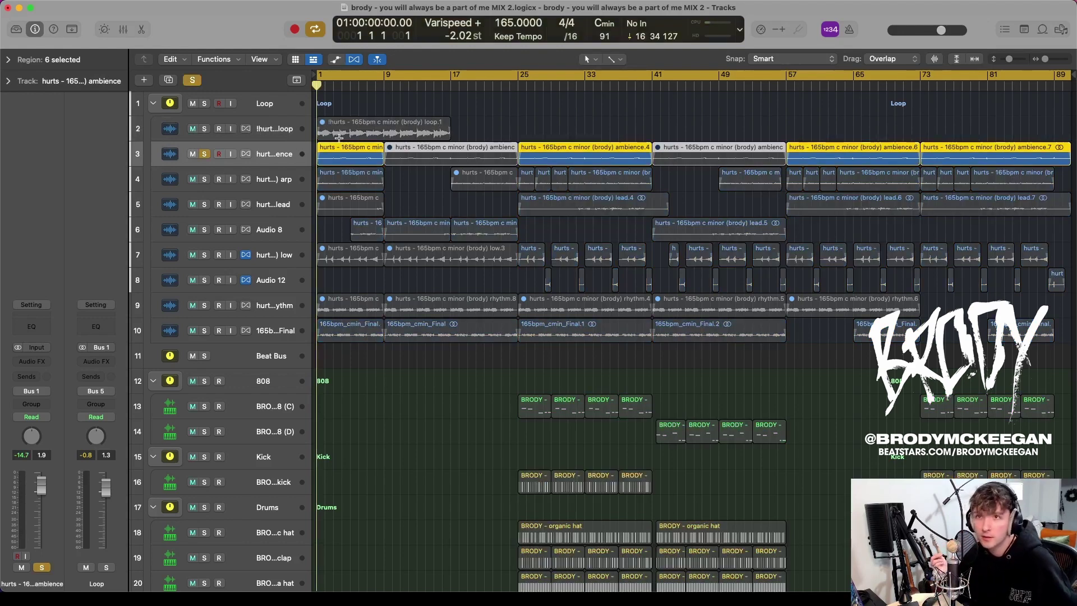
{"action": "key", "text": "s"}
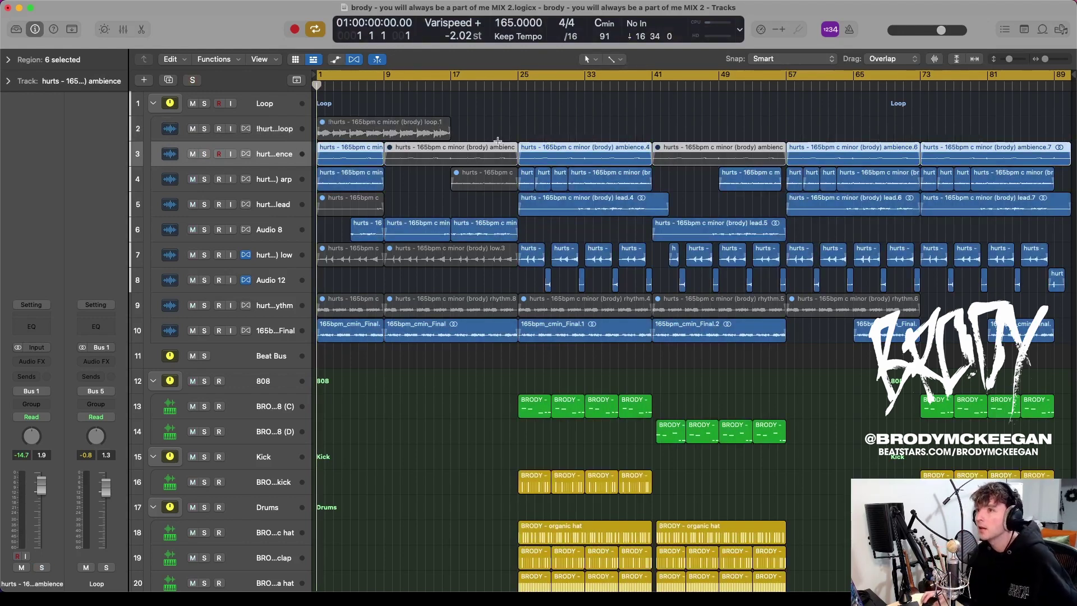
{"action": "key", "text": "c"}
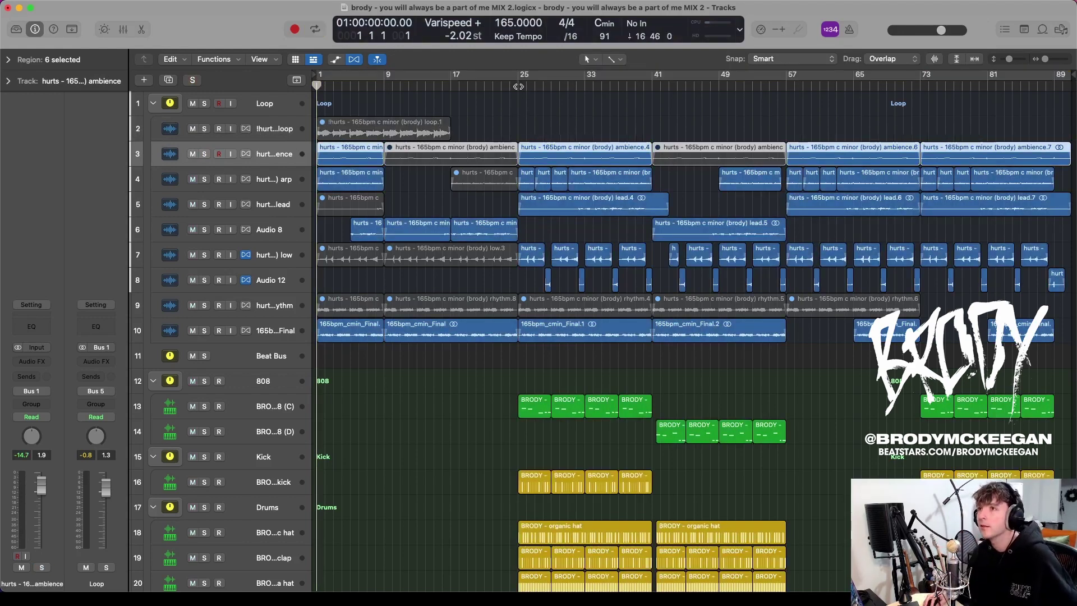
{"action": "left_click", "coordinate": [518, 86]}
{"action": "left_click", "coordinate": [205, 154]}
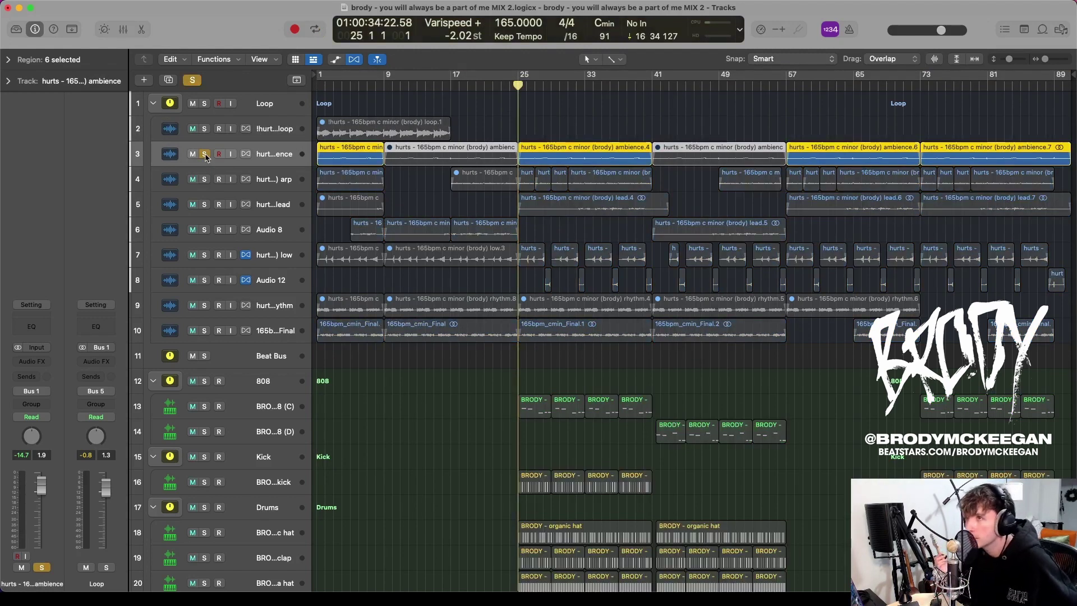
{"action": "key", "text": "space"}
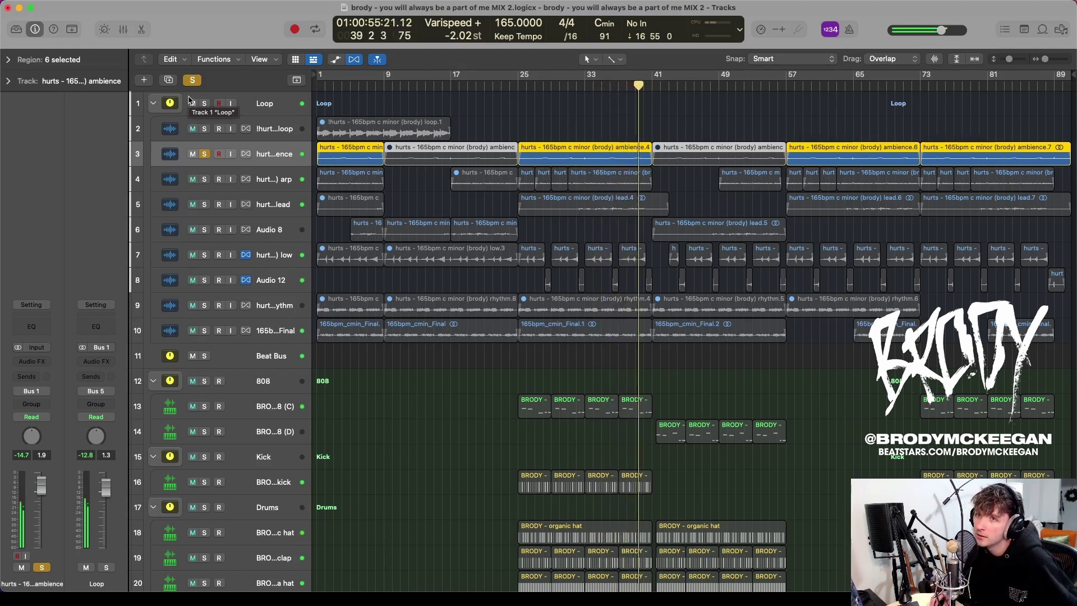
{"action": "left_click", "coordinate": [204, 154]}
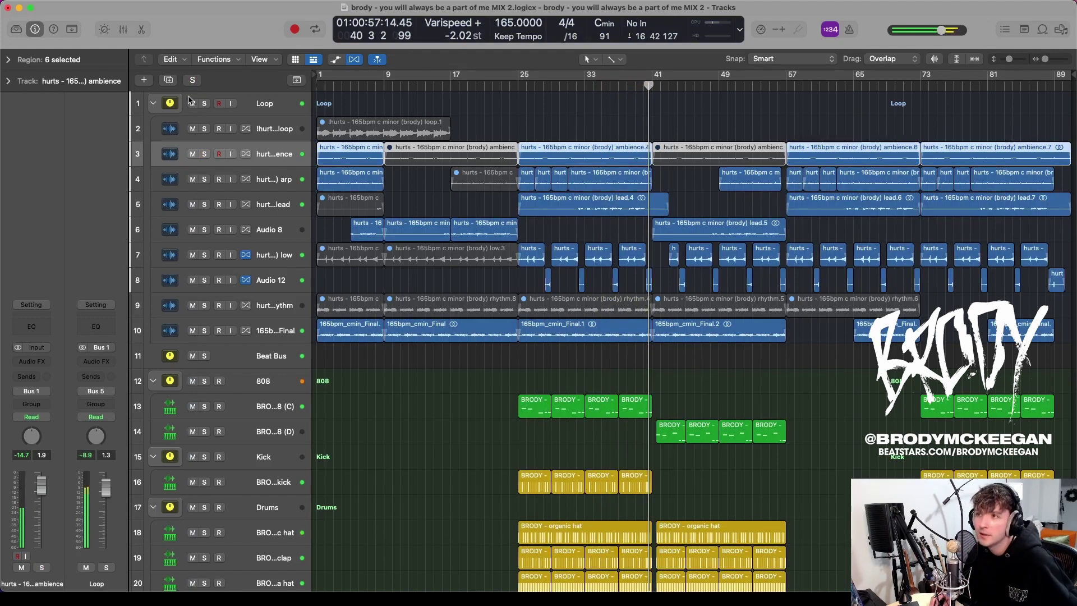
Step: Audition the arp track soloed from bar 25, return the playhead to bar 25, and turn the solo off
{"action": "left_click", "coordinate": [205, 179]}
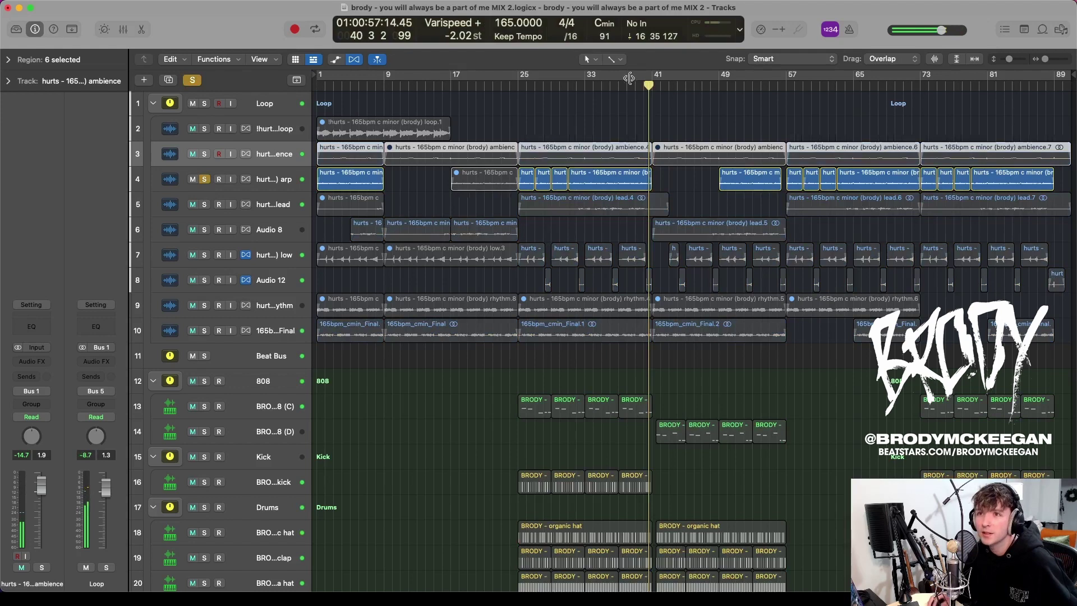
{"action": "left_click", "coordinate": [520, 84]}
{"action": "left_click", "coordinate": [519, 85]}
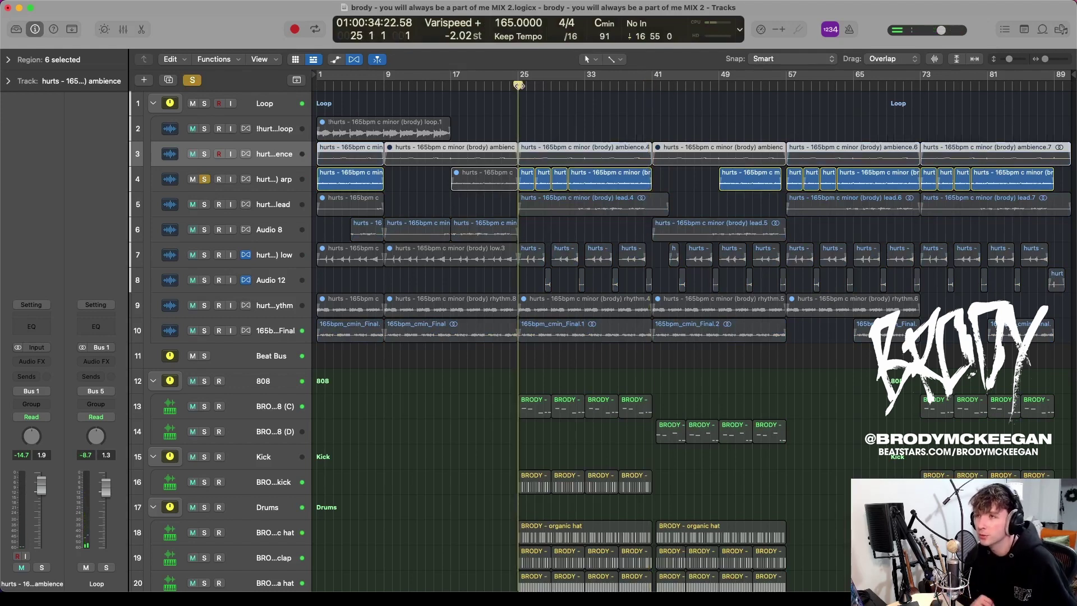
{"action": "key", "text": "space"}
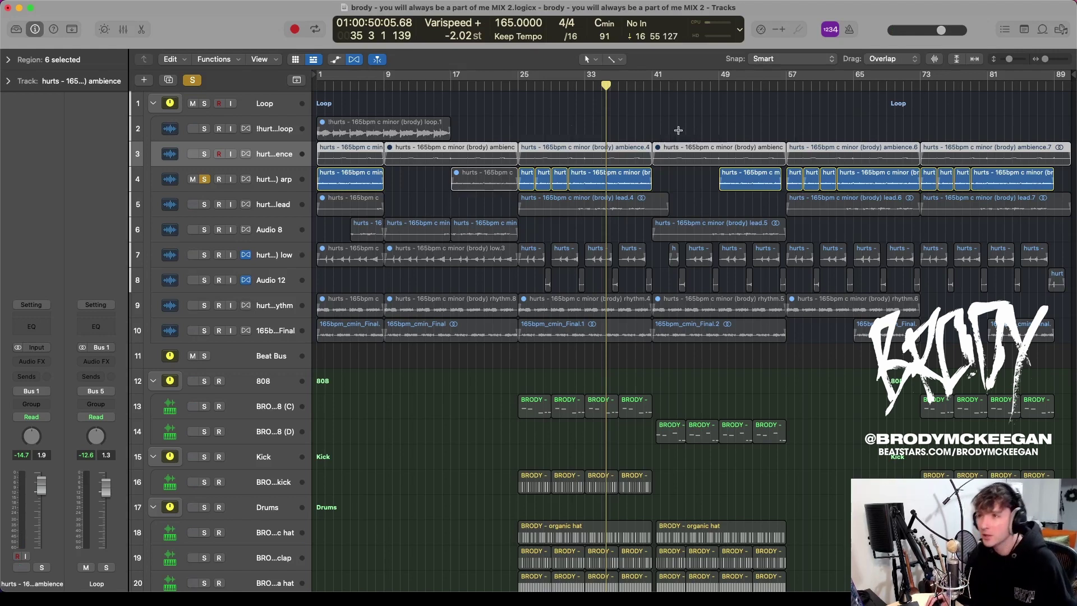
{"action": "left_click", "coordinate": [518, 86]}
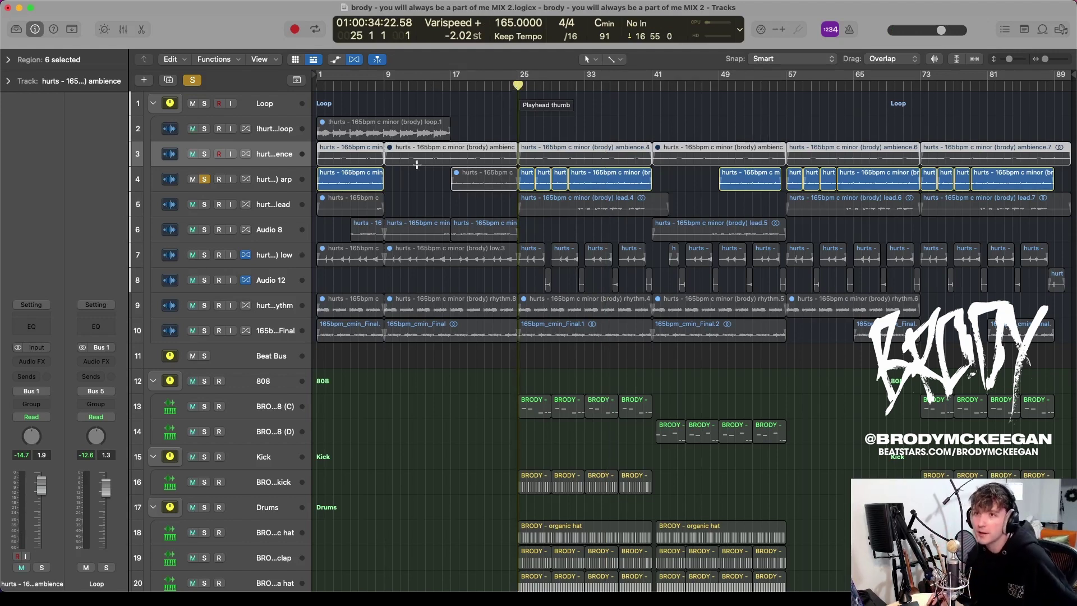
{"action": "left_click", "coordinate": [205, 180]}
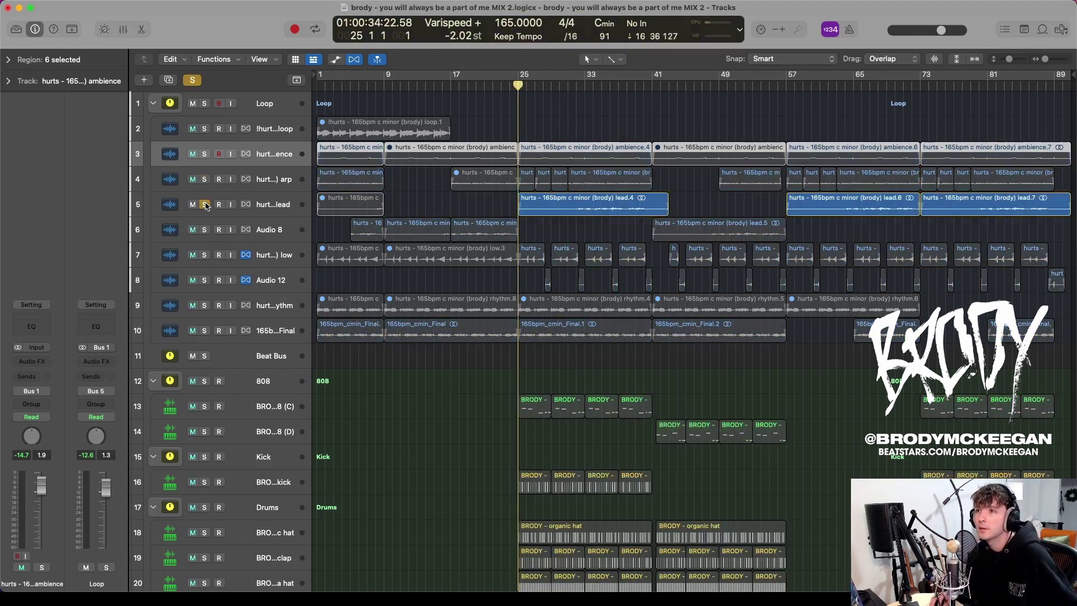
Step: Audition the lead track soloed twice, starting from about bars 31 and 32, and turn its solo off
{"action": "left_click", "coordinate": [205, 206]}
{"action": "left_click", "coordinate": [571, 86]}
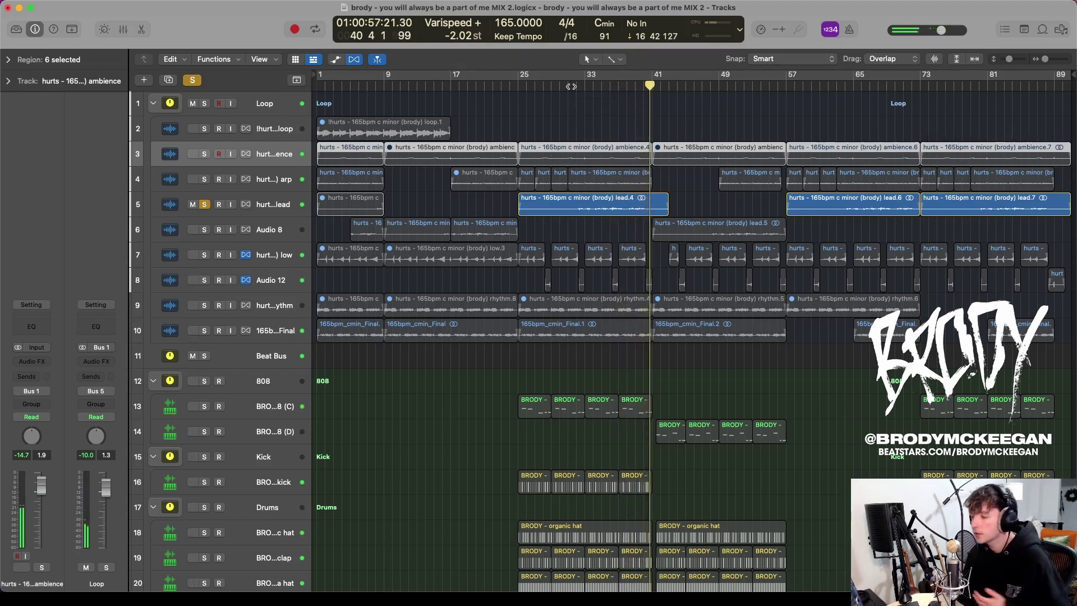
{"action": "left_click", "coordinate": [205, 204]}
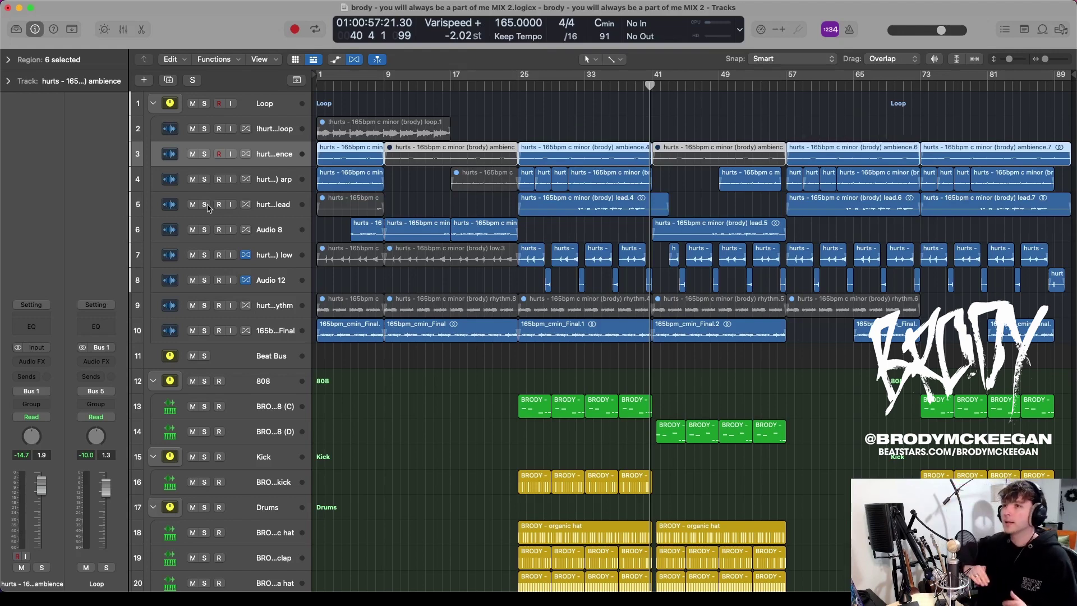
{"action": "left_click", "coordinate": [205, 205]}
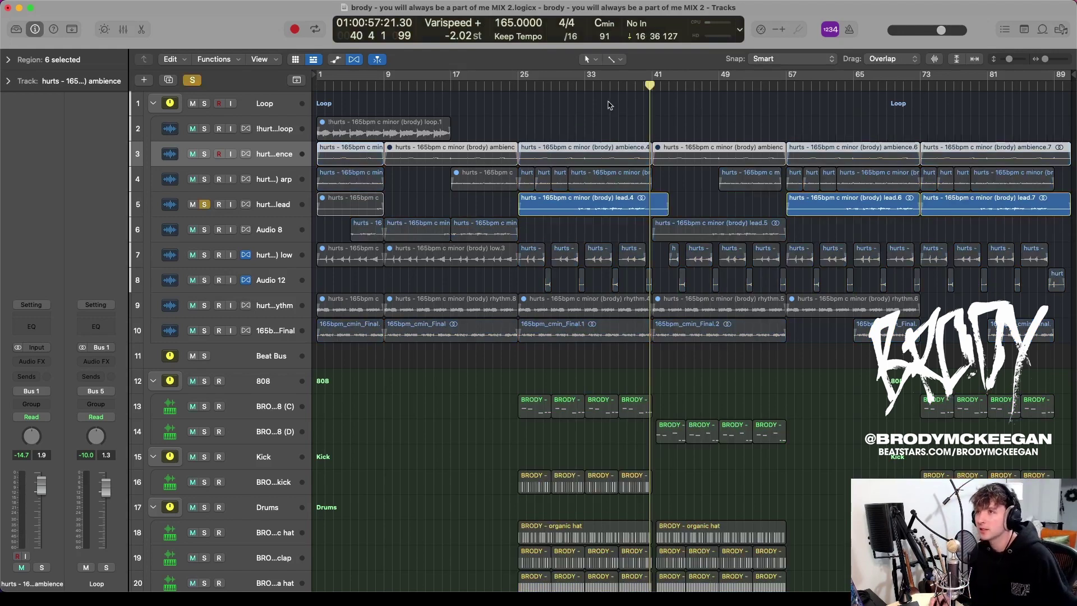
{"action": "left_click_drag", "start_coordinate": [581, 86], "coordinate": [578, 85]}
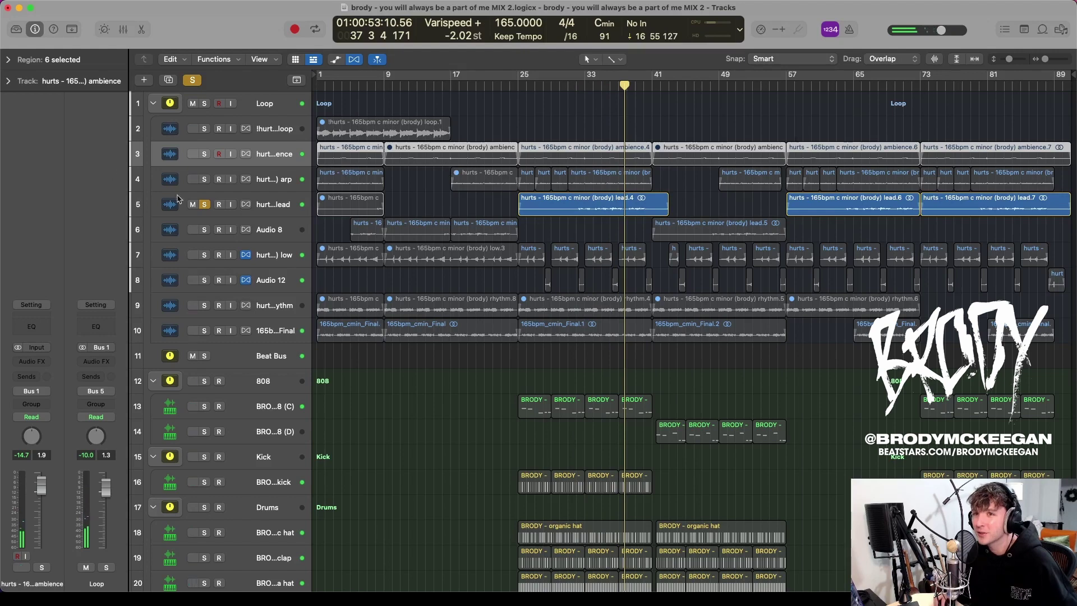
{"action": "left_click", "coordinate": [206, 204]}
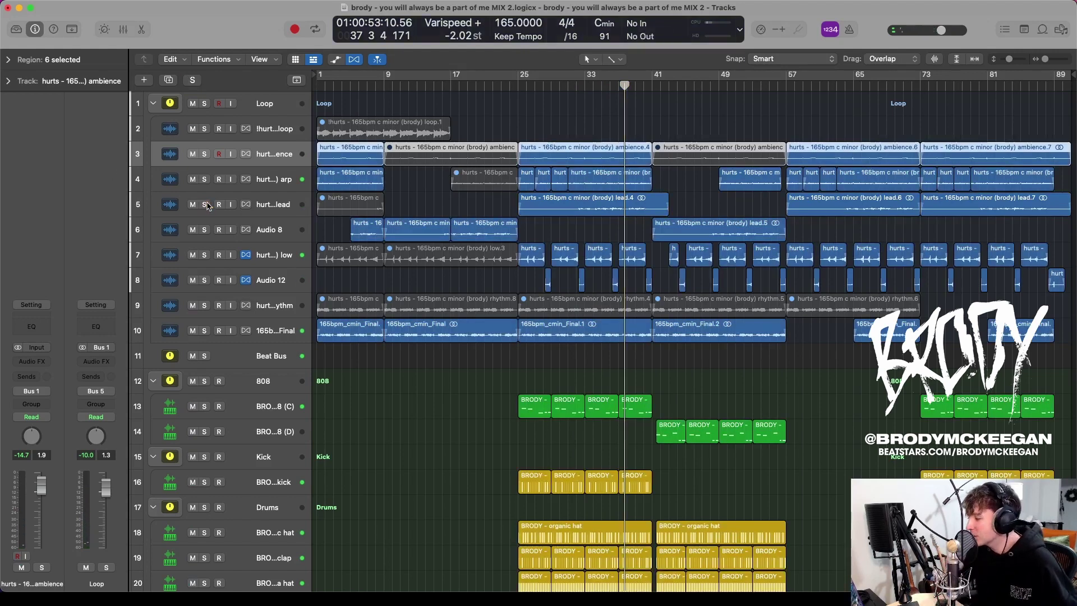
Step: Audition the Audio 8 track soloed from about bar 16, turn its solo off, and clear the region selection
{"action": "left_click", "coordinate": [205, 230]}
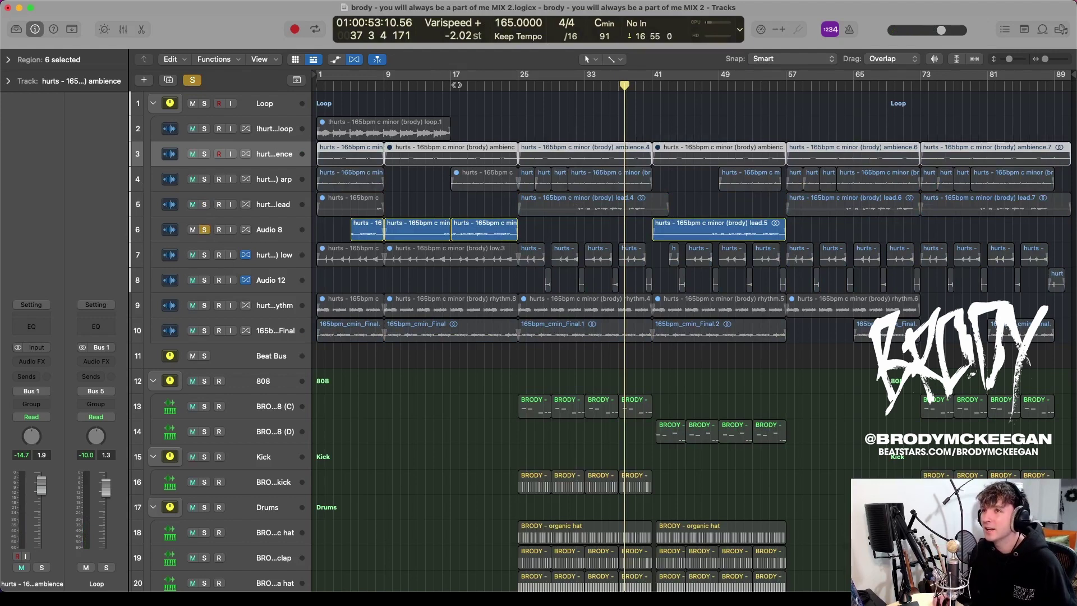
{"action": "key", "text": "space"}
{"action": "left_click", "coordinate": [291, 230]}
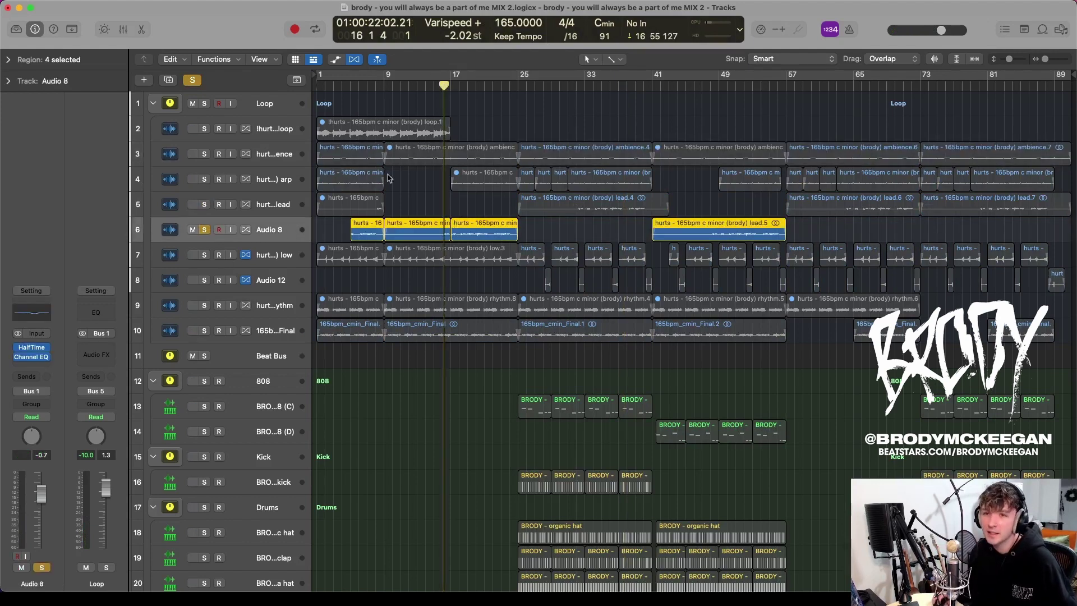
{"action": "key", "text": "space"}
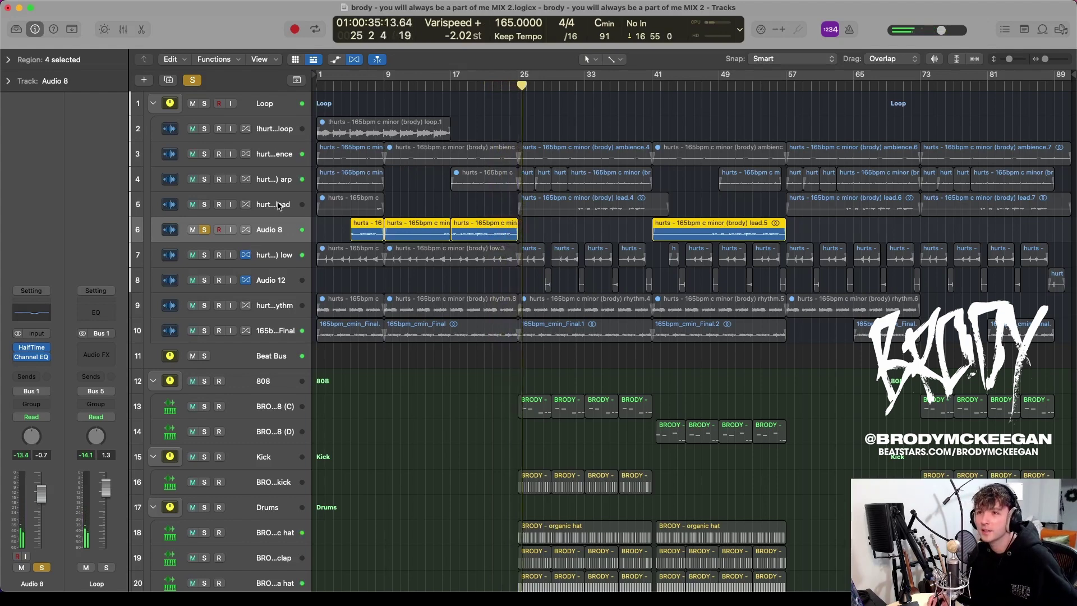
{"action": "key", "text": "ctrl+s"}
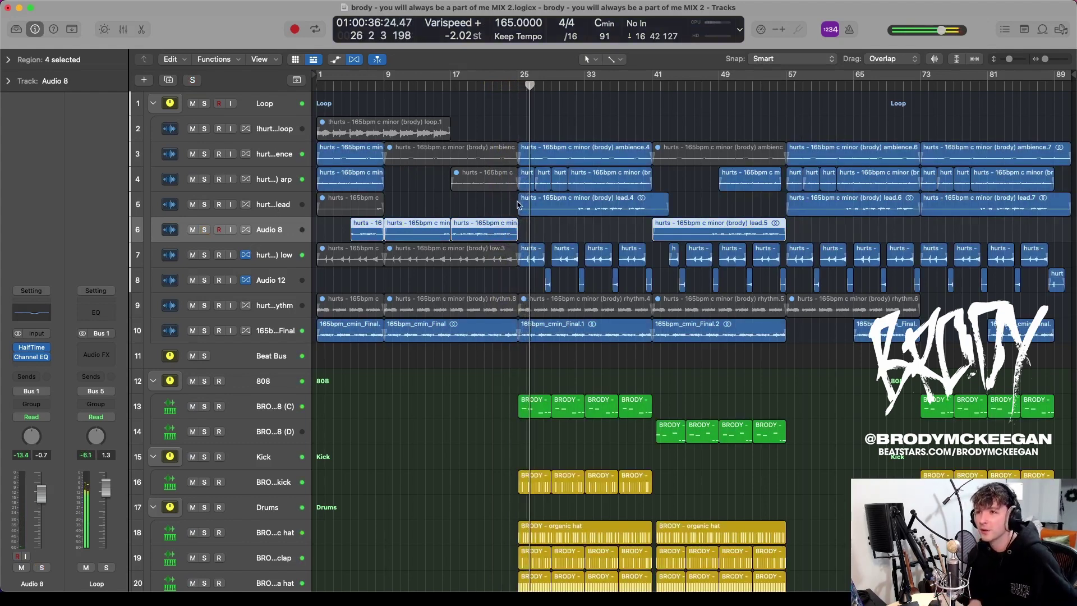
{"action": "key", "text": "space"}
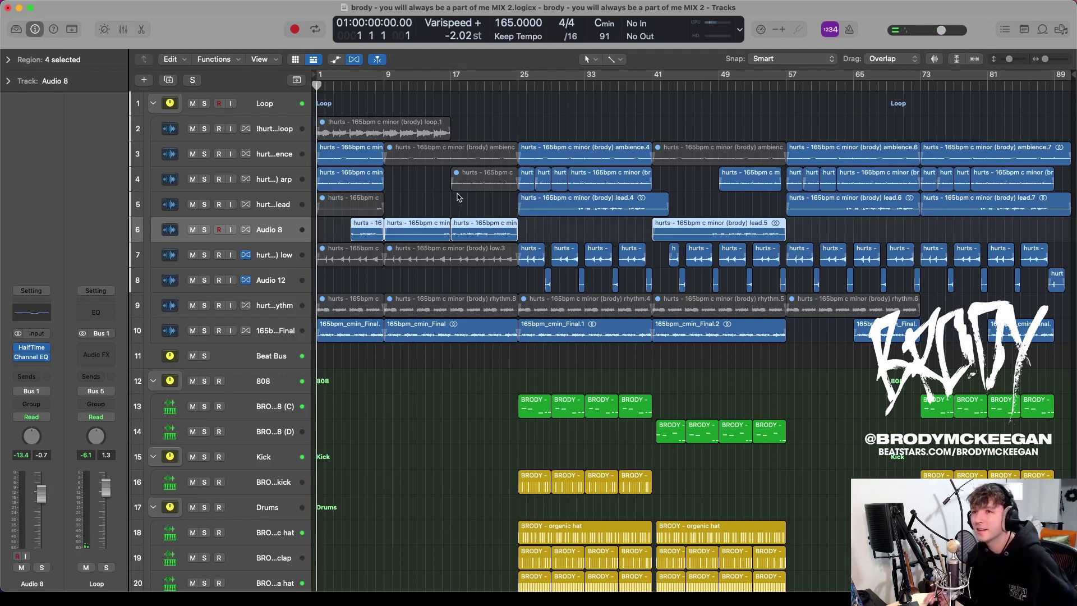
{"action": "left_click", "coordinate": [458, 197]}
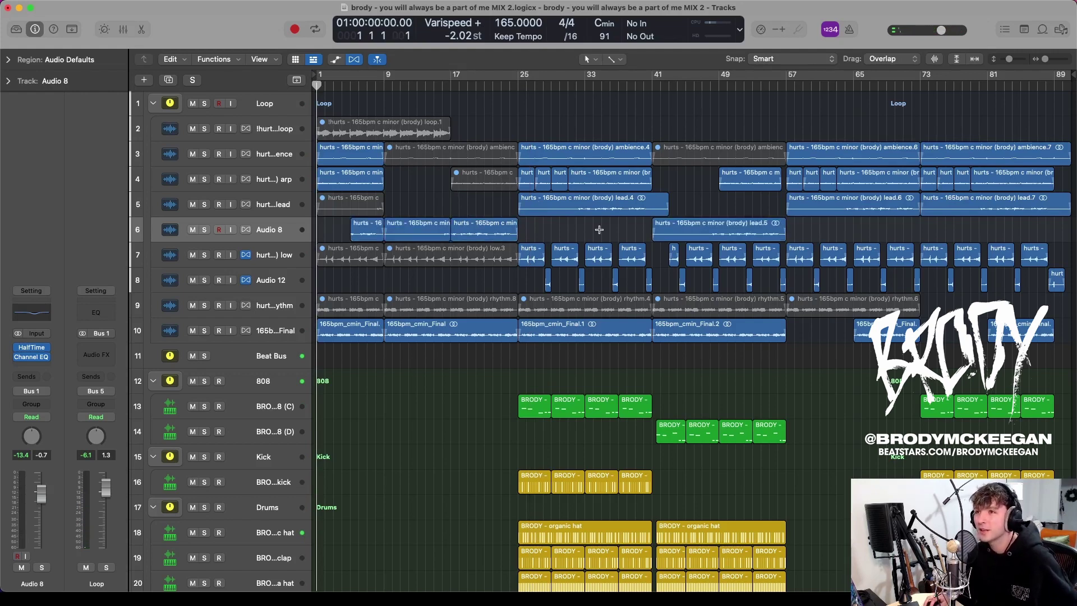
Step: Solo the low and Audio 12 tracks, audition them from just before bar 25, and select each track in turn
{"action": "left_click", "coordinate": [205, 255]}
{"action": "left_click", "coordinate": [204, 280]}
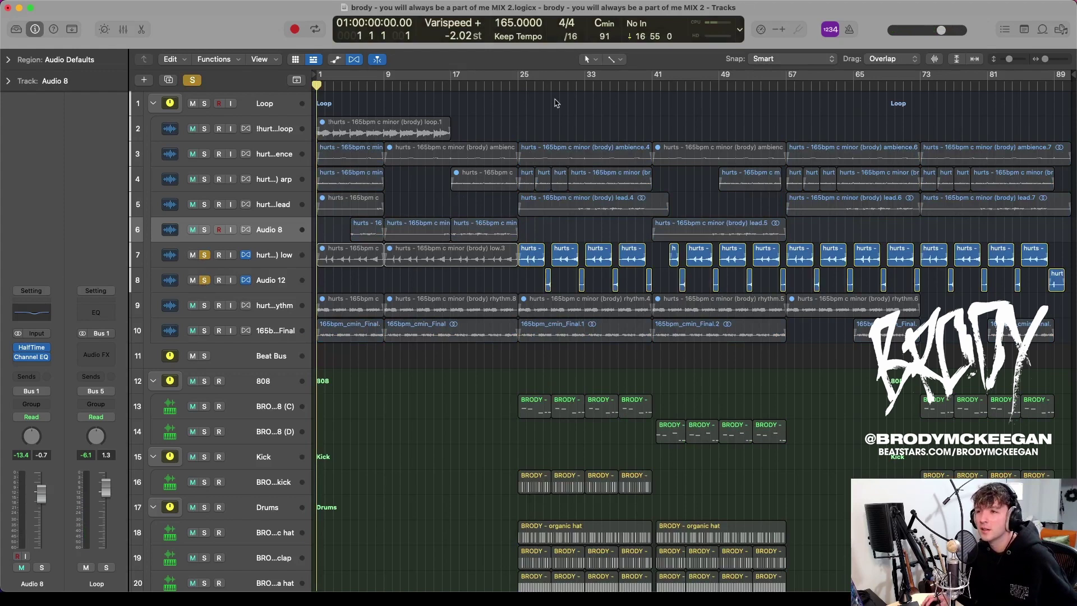
{"action": "left_click", "coordinate": [515, 84]}
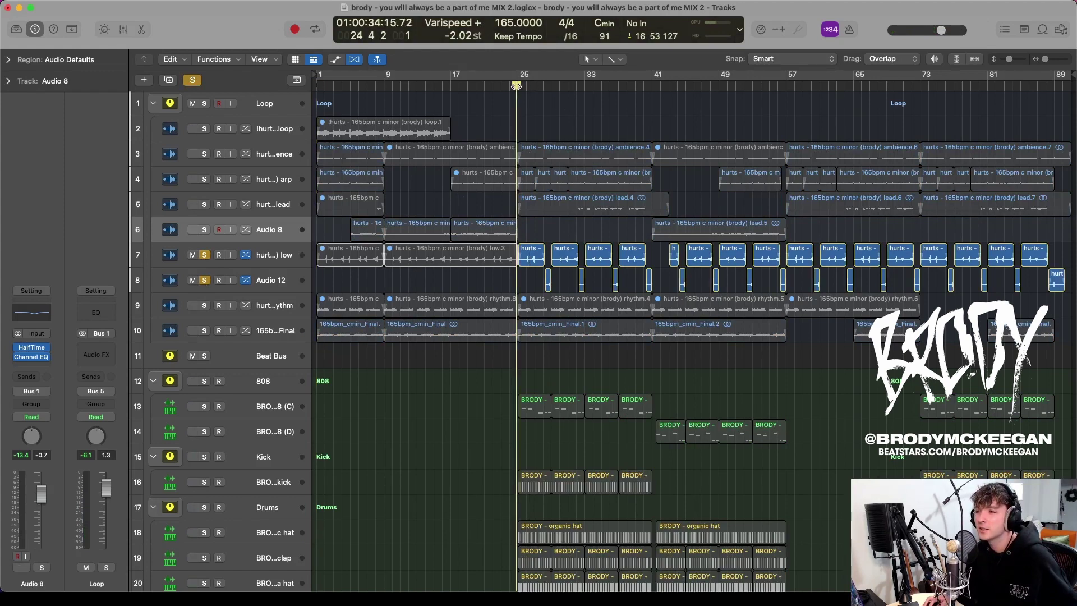
{"action": "key", "text": "space"}
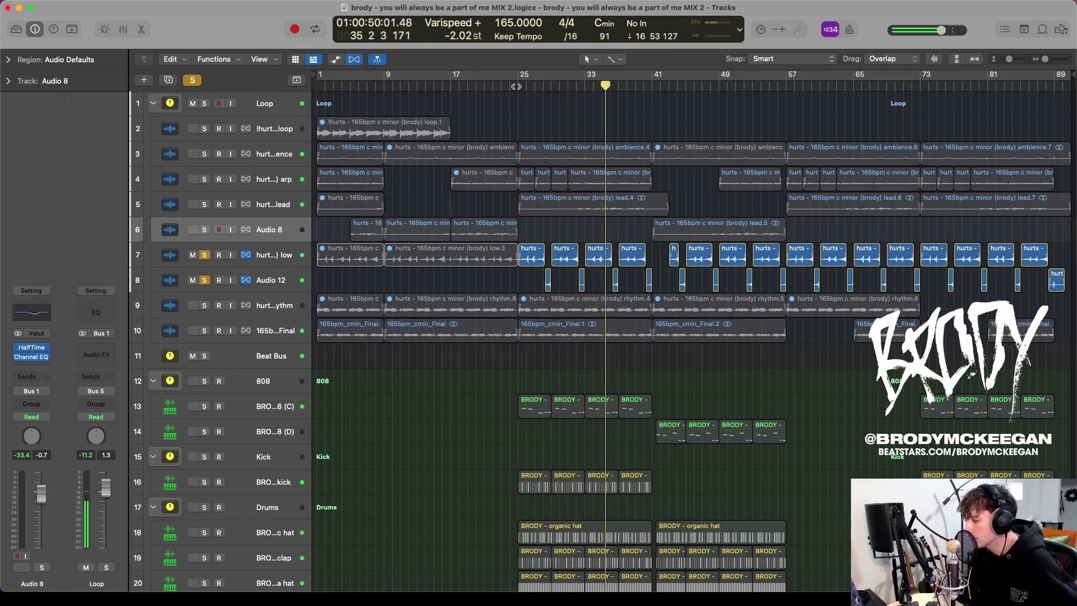
{"action": "left_click", "coordinate": [267, 256]}
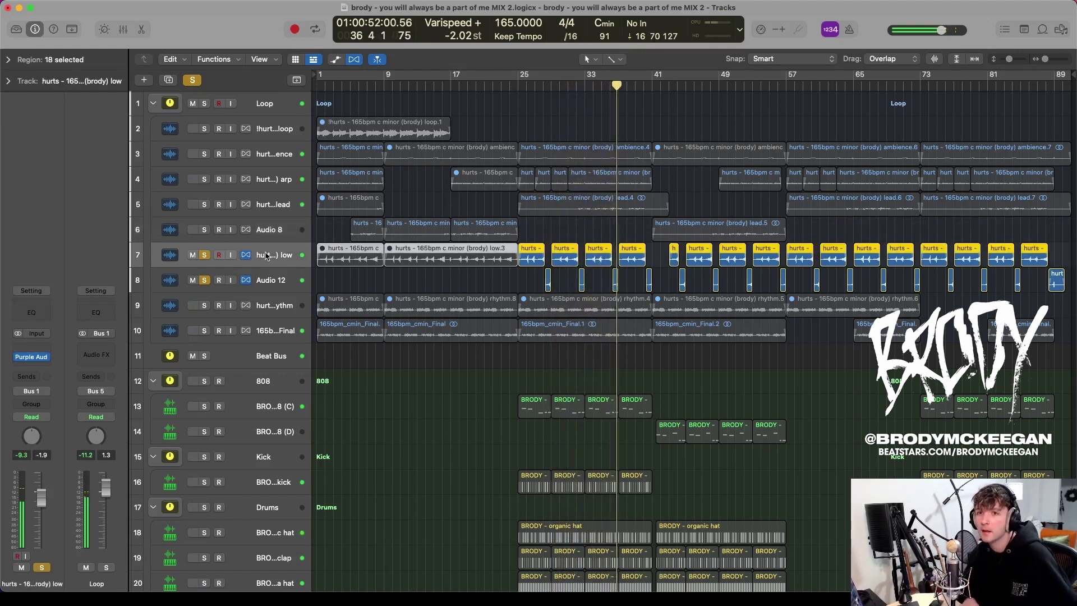
{"action": "key", "text": "Down"}
Step: Audition the handover from the low track to Audio 12 from about bar 28, and turn both solos off
{"action": "scroll", "coordinate": [531, 215], "scroll_direction": "up", "scroll_amount": 5}
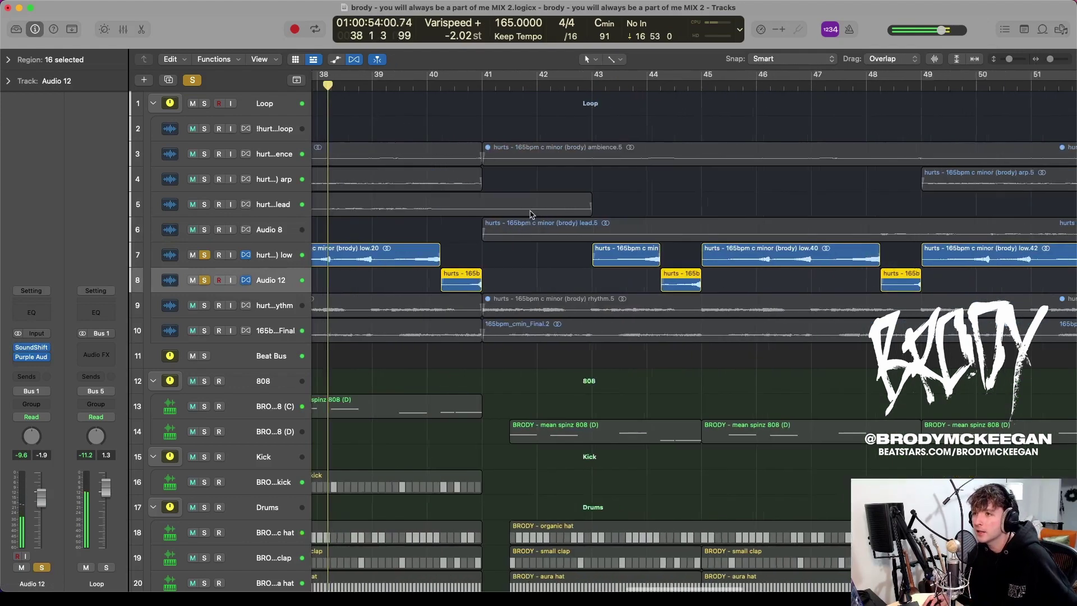
{"action": "scroll", "coordinate": [440, 212], "scroll_direction": "down", "scroll_amount": 1}
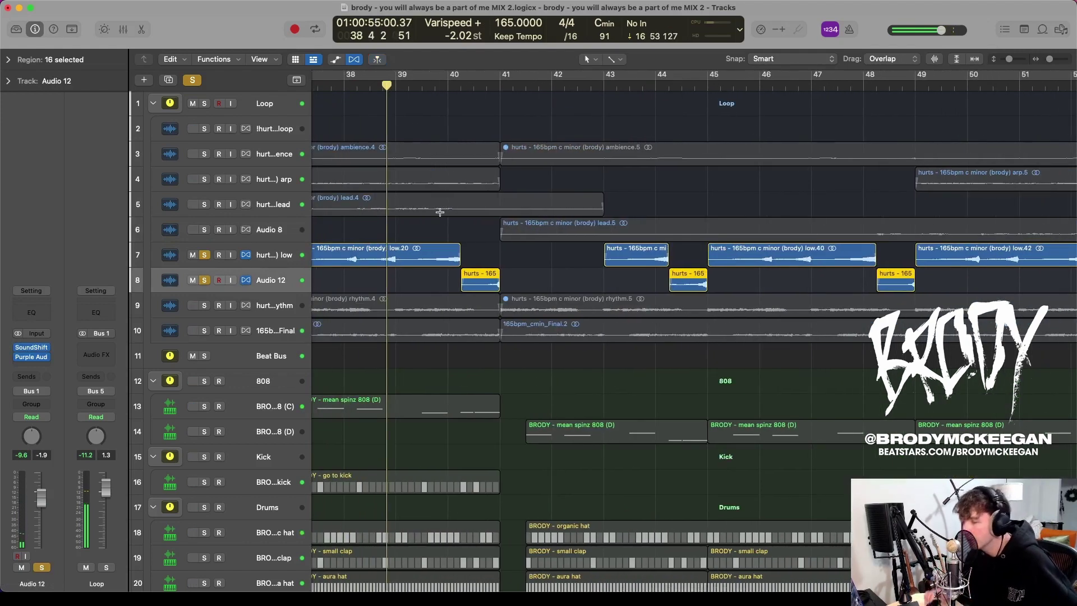
{"action": "scroll", "coordinate": [440, 212], "scroll_direction": "down", "scroll_amount": 3}
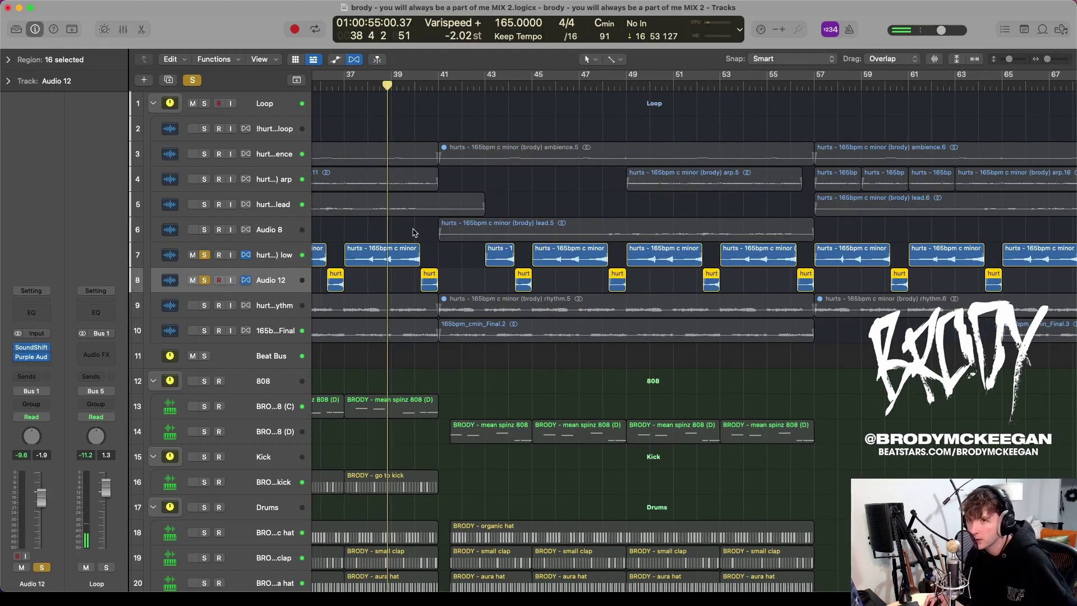
{"action": "scroll", "coordinate": [414, 232], "scroll_direction": "left", "scroll_amount": 5}
{"action": "scroll", "coordinate": [416, 227], "scroll_direction": "left", "scroll_amount": 4}
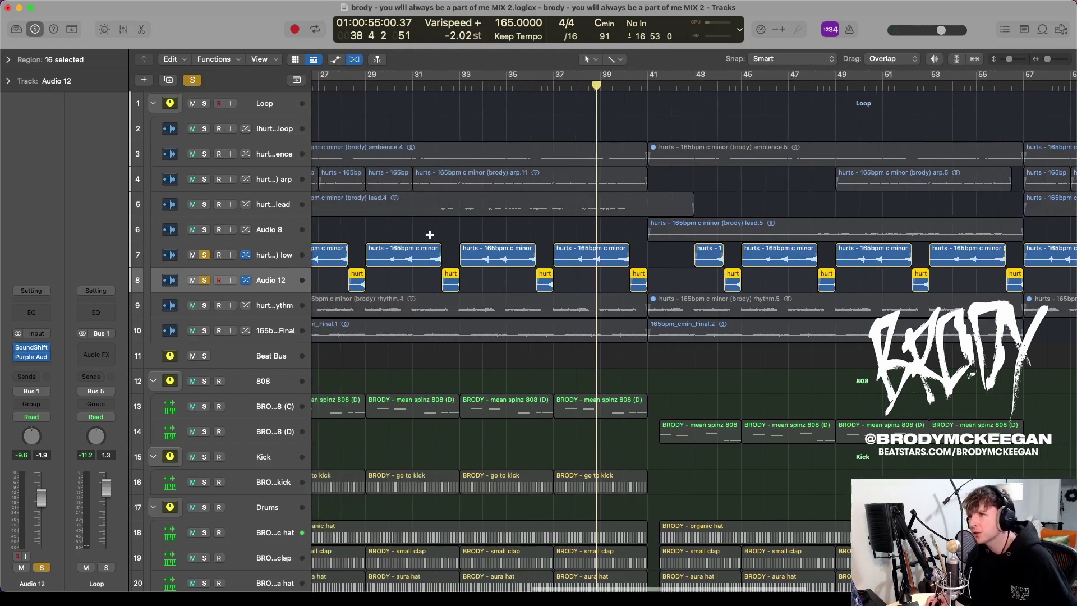
{"action": "scroll", "coordinate": [505, 124], "scroll_direction": "left", "scroll_amount": 3}
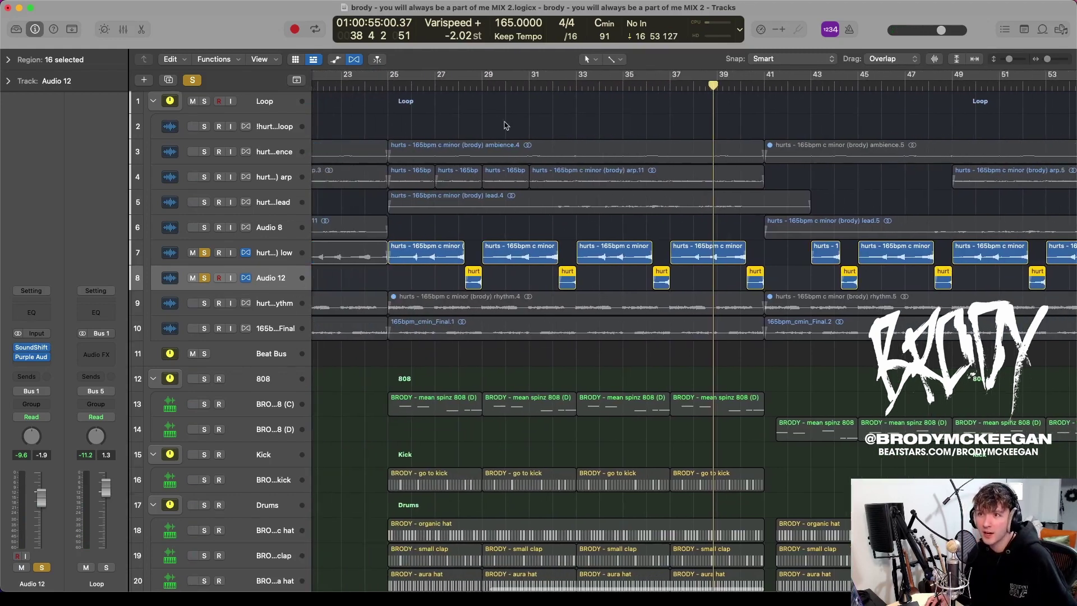
{"action": "left_click", "coordinate": [458, 90]}
{"action": "key", "text": "space"}
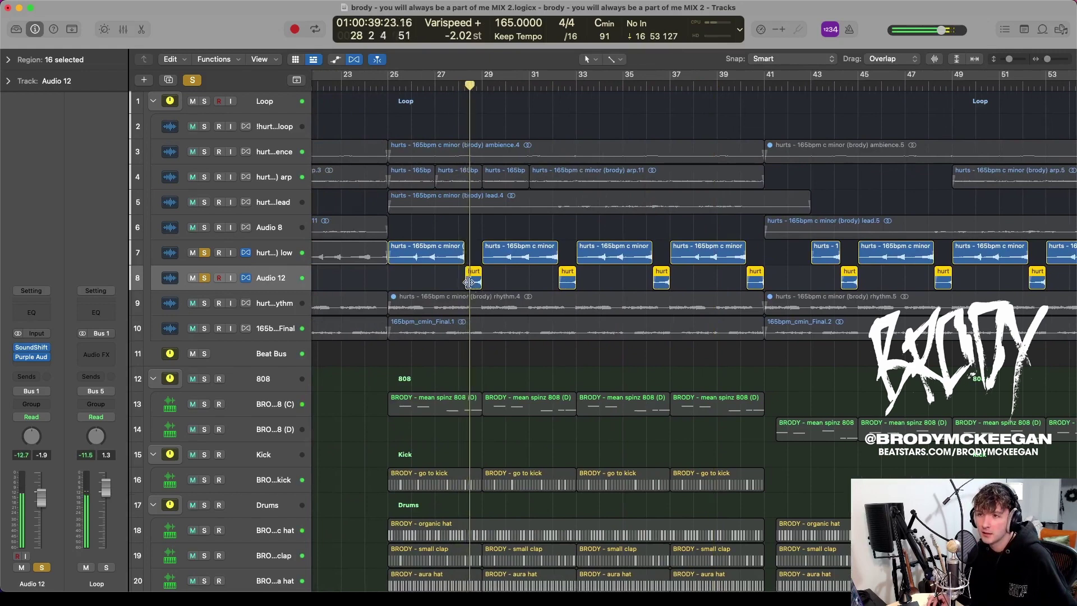
{"action": "left_click", "coordinate": [204, 252]}
{"action": "left_click", "coordinate": [204, 278]}
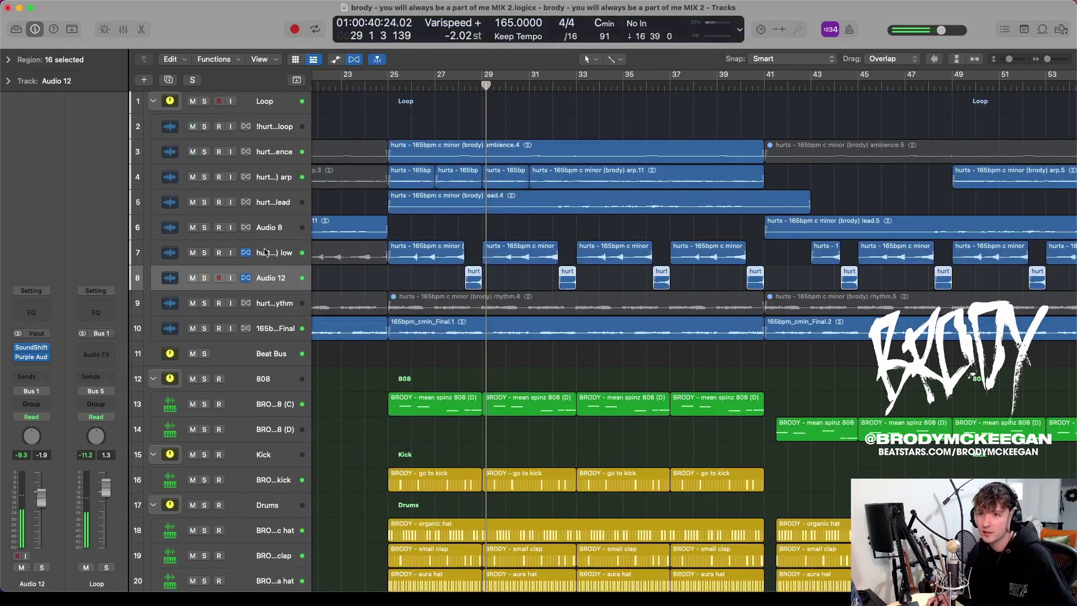
Step: Open the SoundShifter Pitch plug-in on Audio 12 to examine its transpose settings, and close it
{"action": "left_click", "coordinate": [34, 348]}
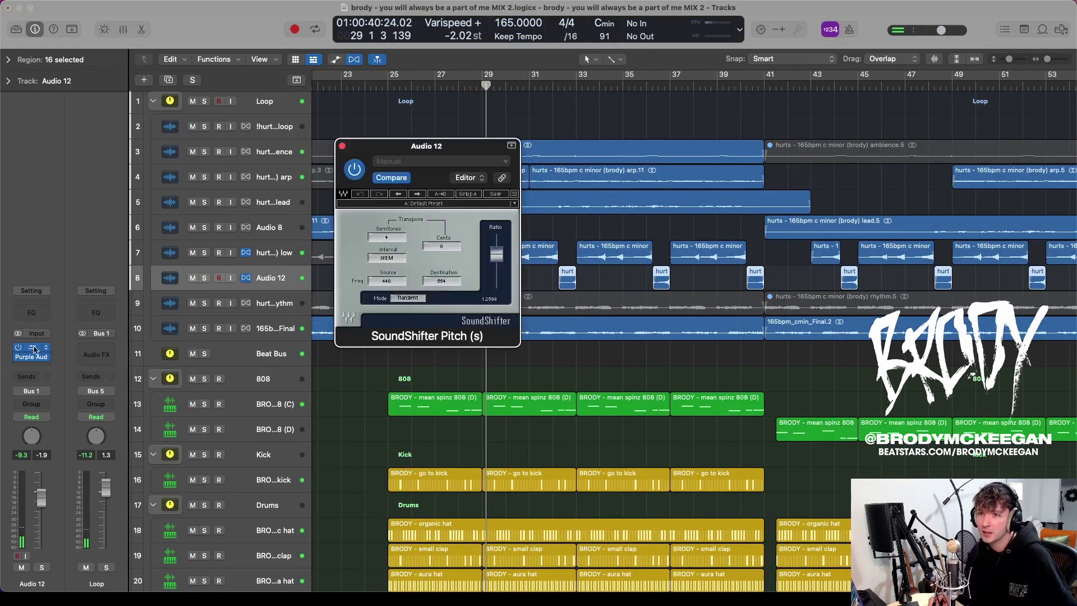
{"action": "left_click", "coordinate": [342, 147]}
{"action": "key", "text": "super+Left"}
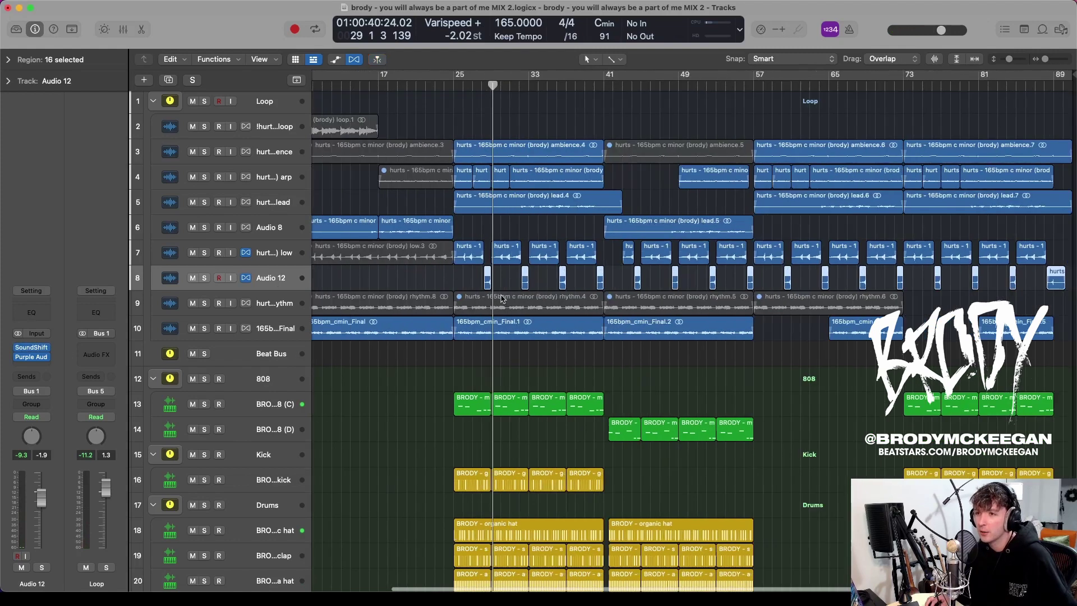
Step: Solo the 165bpm_cmin_Final track, audition it from bar 25 with the metronome turned on, and return the playhead to bar 25
{"action": "left_click", "coordinate": [204, 329]}
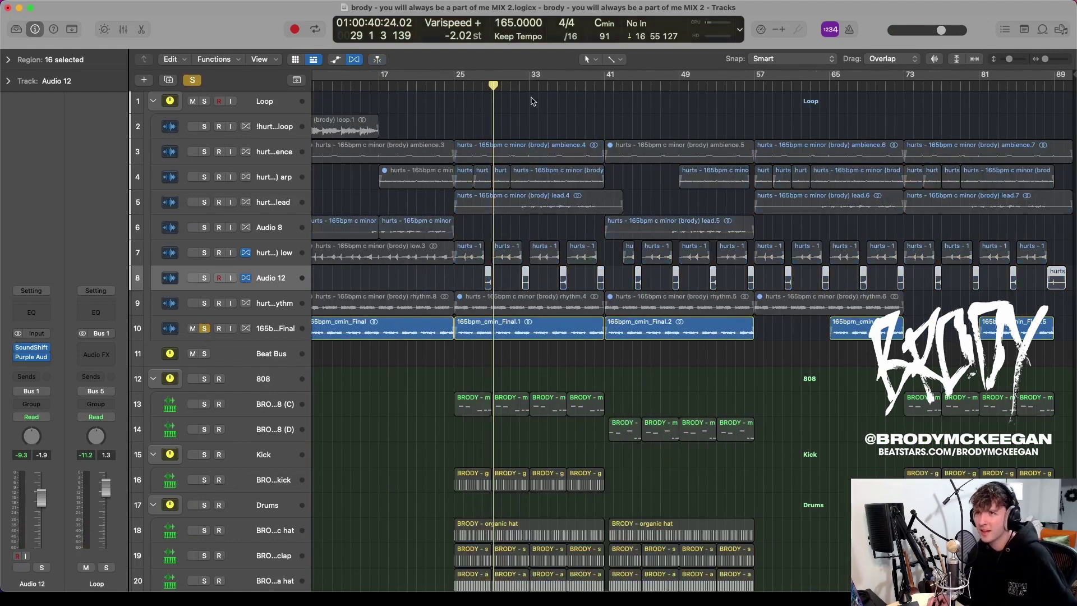
{"action": "left_click", "coordinate": [453, 86]}
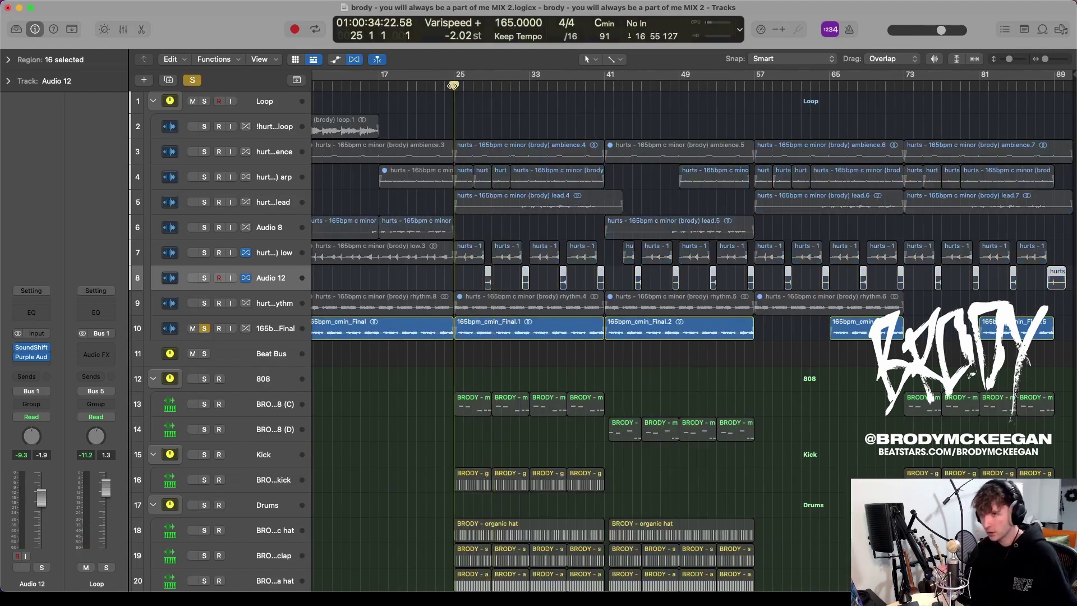
{"action": "key", "text": "space"}
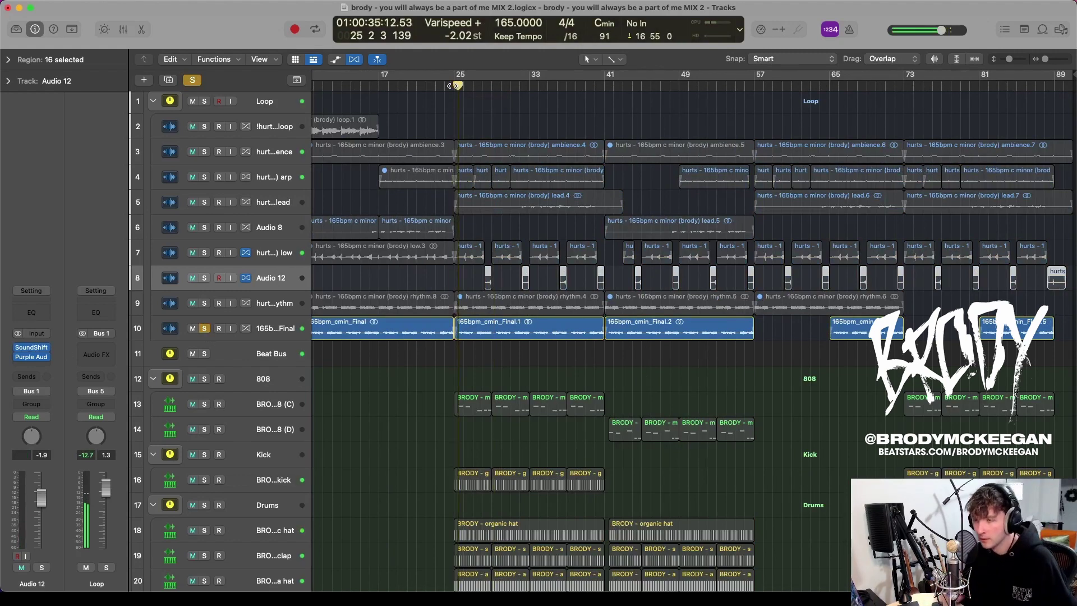
{"action": "key", "text": "super+Right"}
{"action": "key", "text": "super+Right"}
{"action": "key", "text": "k"}
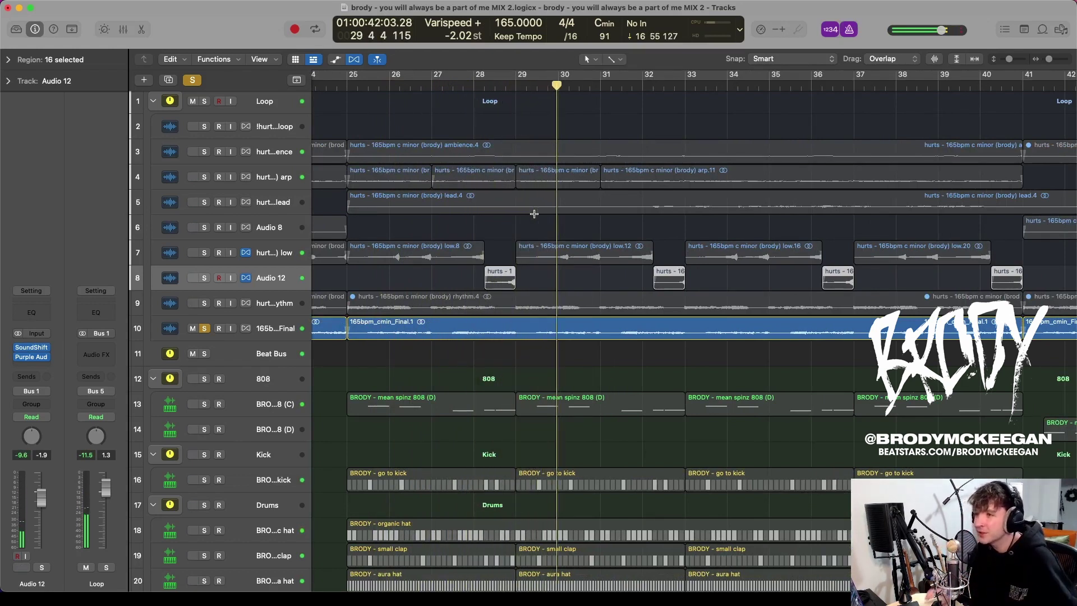
{"action": "left_click", "coordinate": [350, 86]}
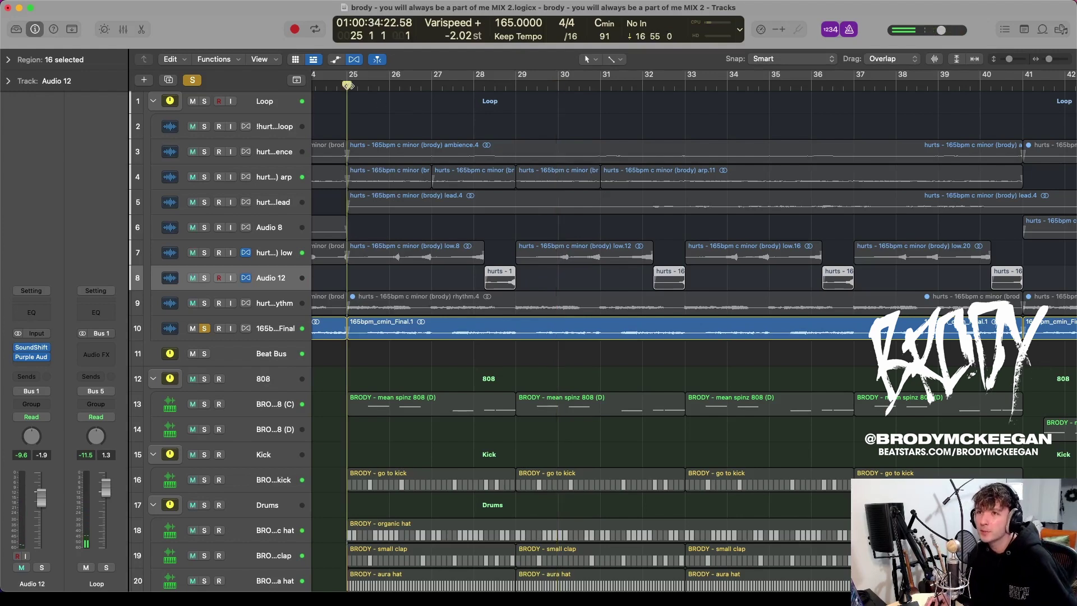
Step: Examine the 165bpm_cmin_Final.1 waveform up close and replay the soloed track from bar 25 against the metronome
{"action": "scroll", "coordinate": [423, 188], "scroll_direction": "down", "scroll_amount": 3}
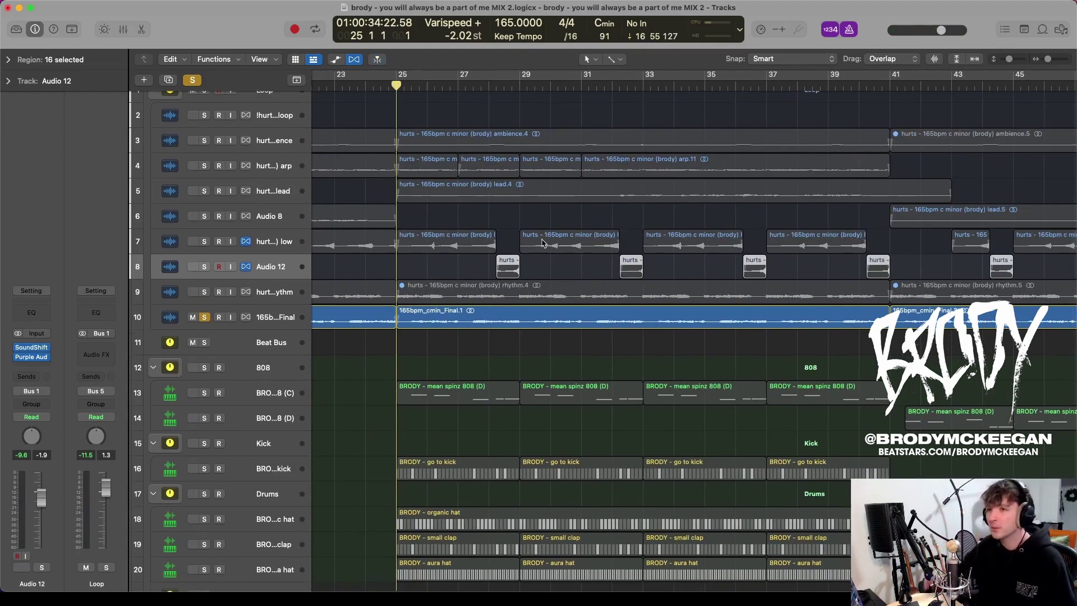
{"action": "scroll", "coordinate": [542, 243], "scroll_direction": "up", "scroll_amount": 5}
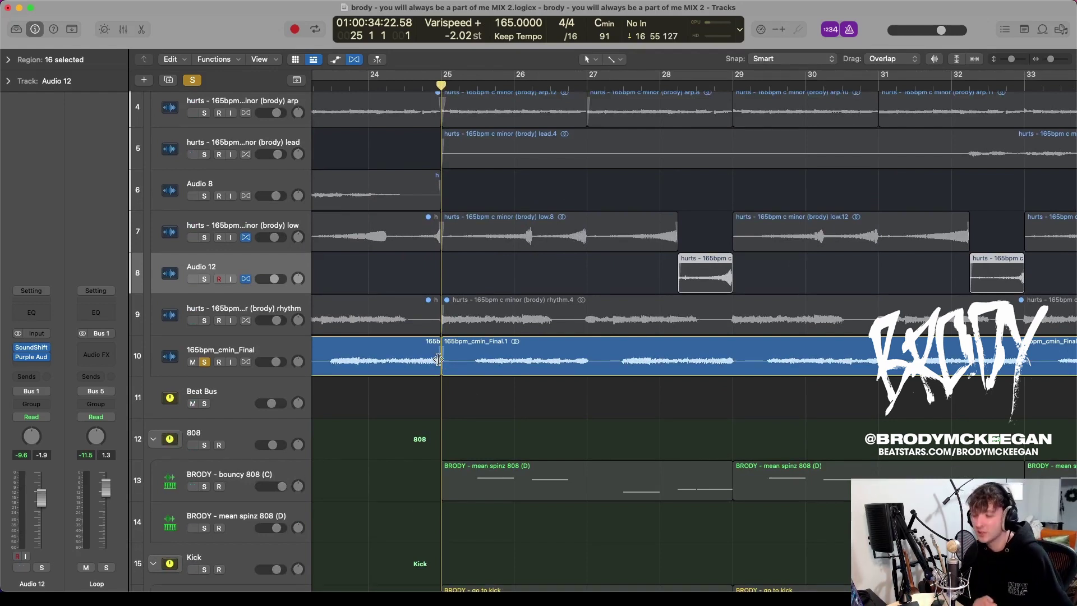
{"action": "key", "text": "space"}
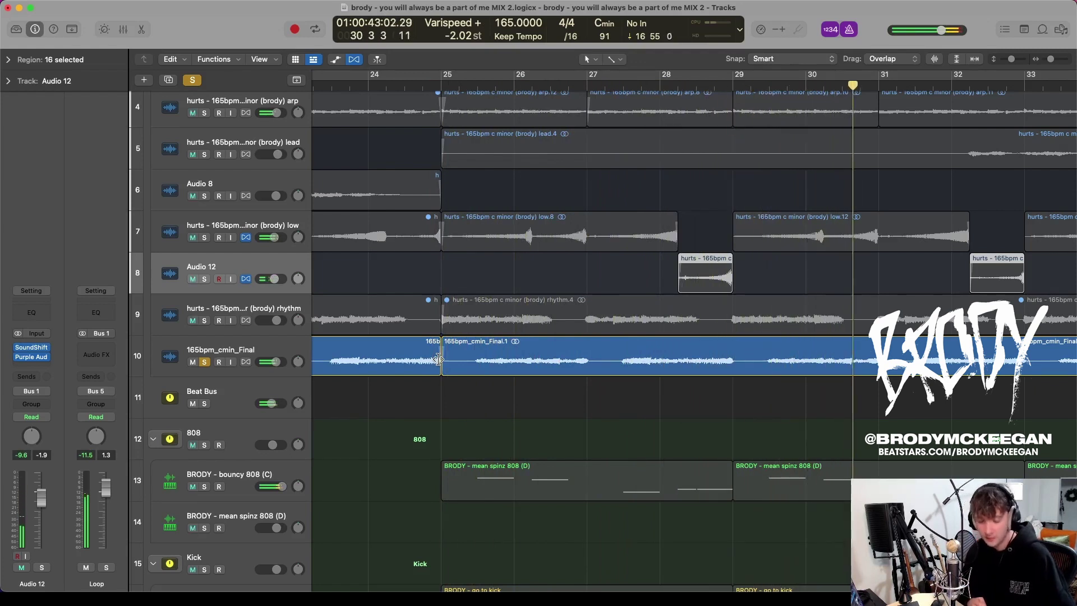
Step: Solo the Audio 12 and low tracks alongside 165bpm_cmin_Final, and select the 165bpm_cmin_Final.1 region
{"action": "key", "text": "s"}
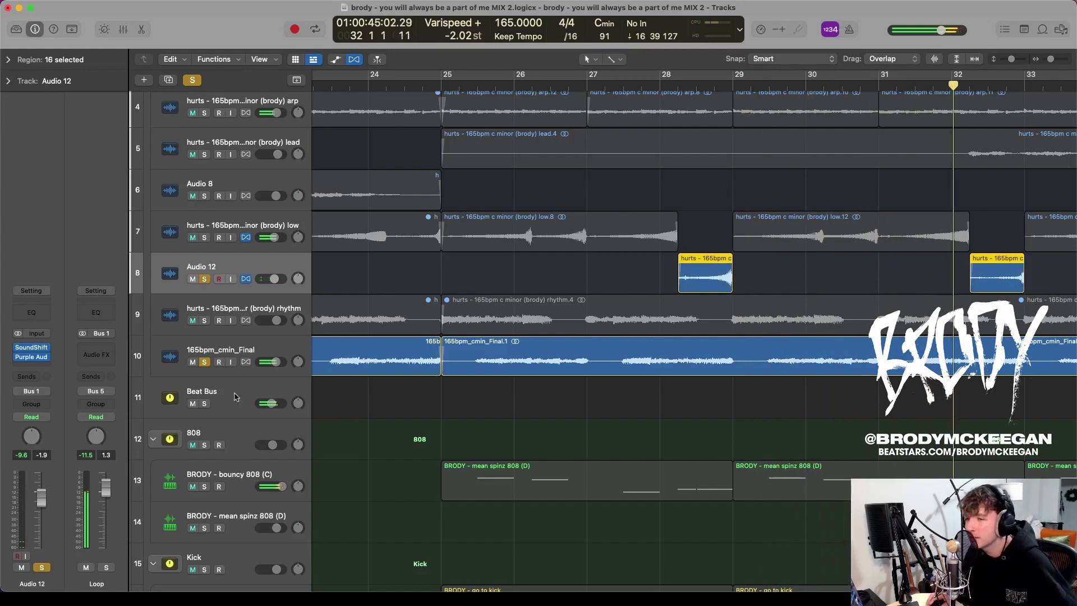
{"action": "left_click", "coordinate": [204, 237]}
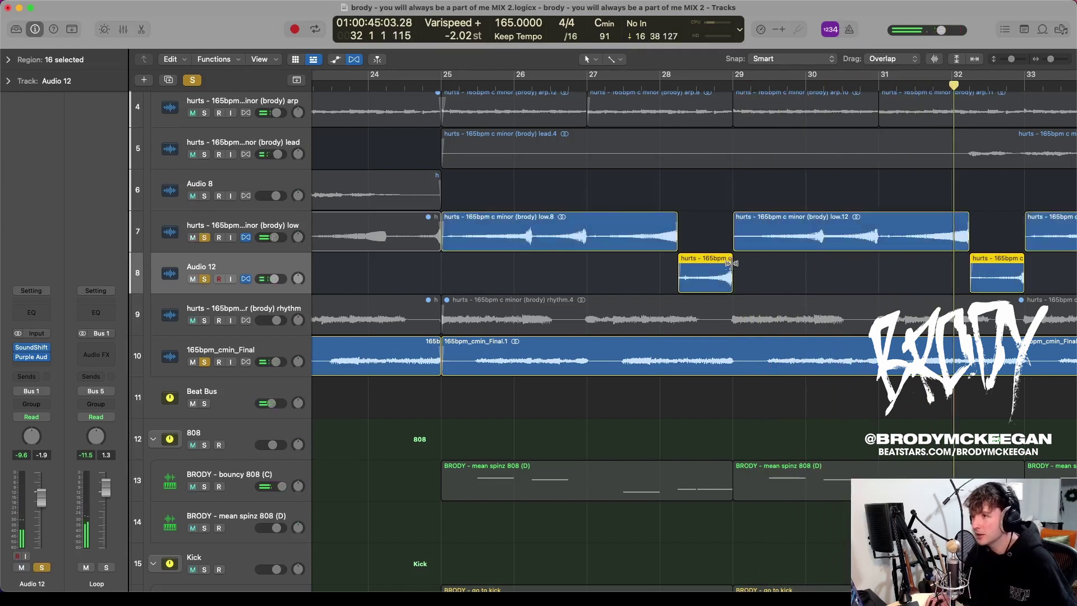
{"action": "left_click", "coordinate": [505, 350]}
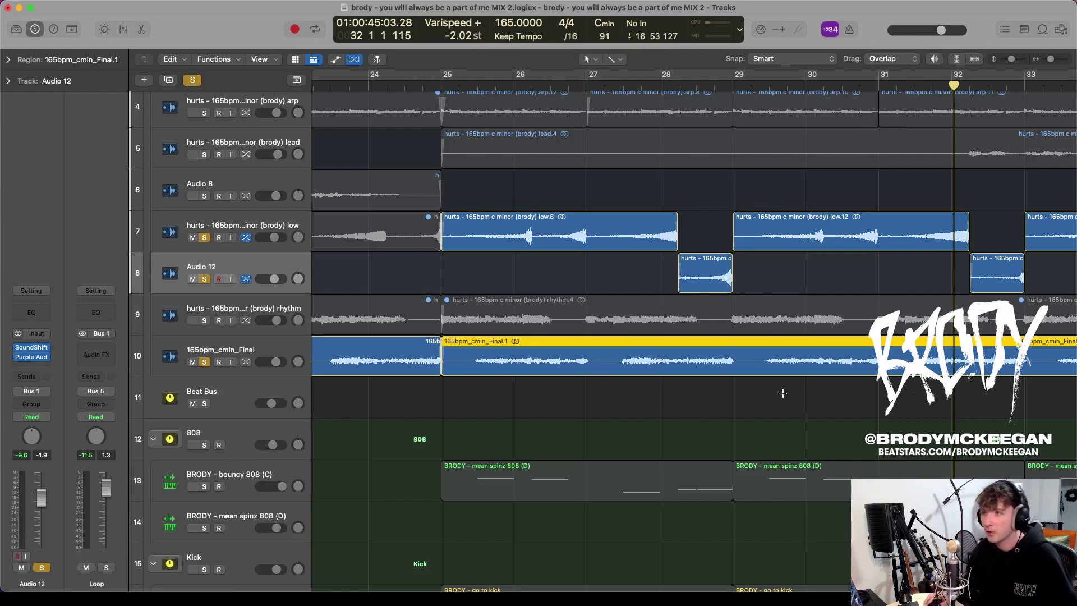
Step: Audition the three soloed tracks together from midway through bar 27, and turn all solos off
{"action": "left_click", "coordinate": [656, 86]}
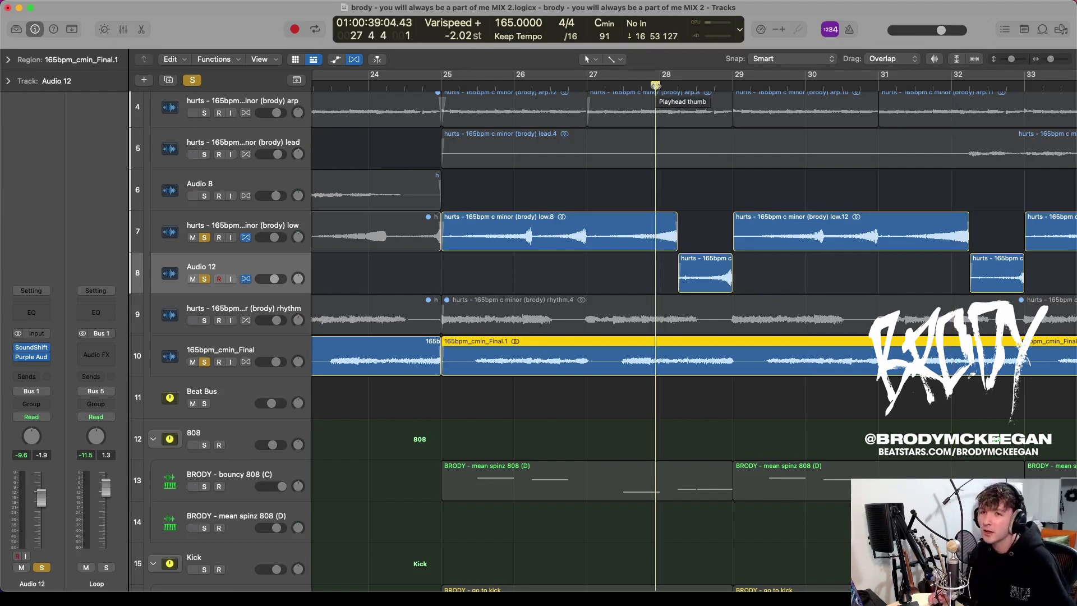
{"action": "scroll", "coordinate": [533, 244], "scroll_direction": "up", "scroll_amount": 2}
{"action": "scroll", "coordinate": [533, 244], "scroll_direction": "down", "scroll_amount": 5}
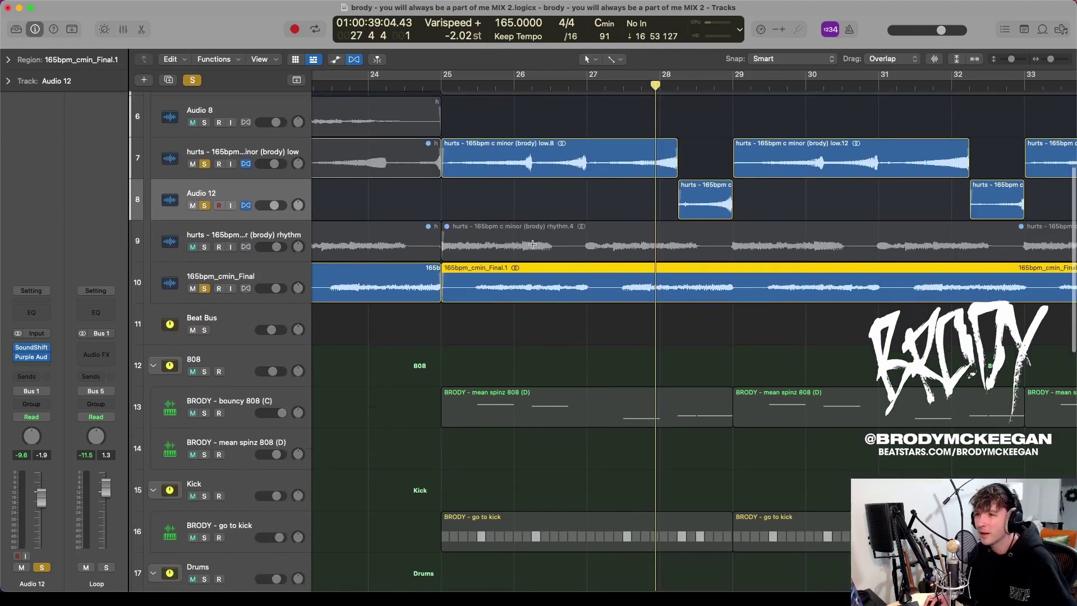
{"action": "scroll", "coordinate": [533, 244], "scroll_direction": "down", "scroll_amount": 1}
{"action": "scroll", "coordinate": [532, 241], "scroll_direction": "up", "scroll_amount": 2}
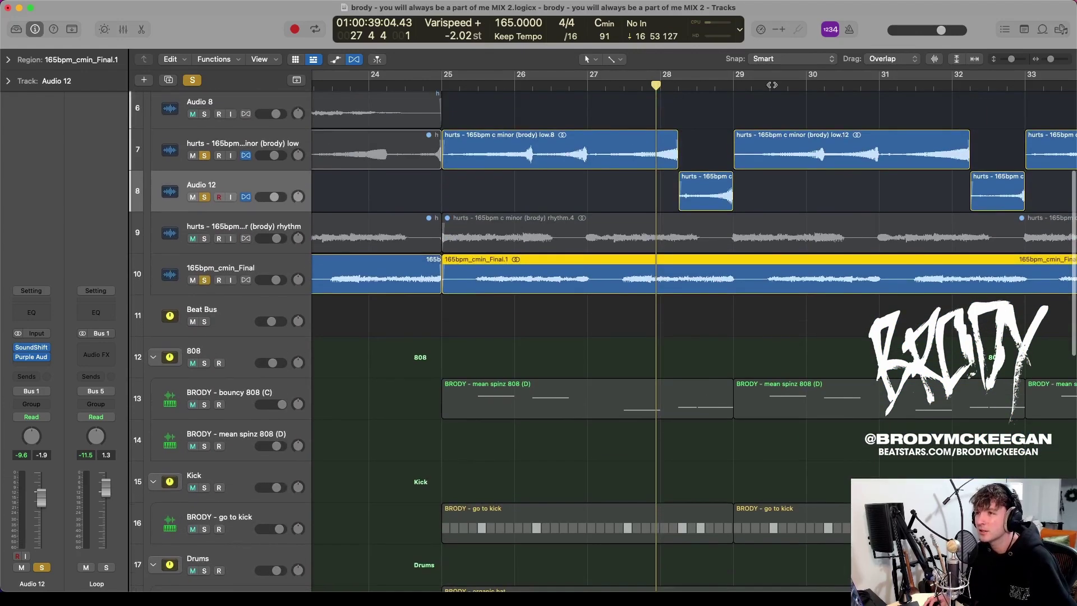
{"action": "left_click", "coordinate": [628, 87]}
{"action": "key", "text": "space"}
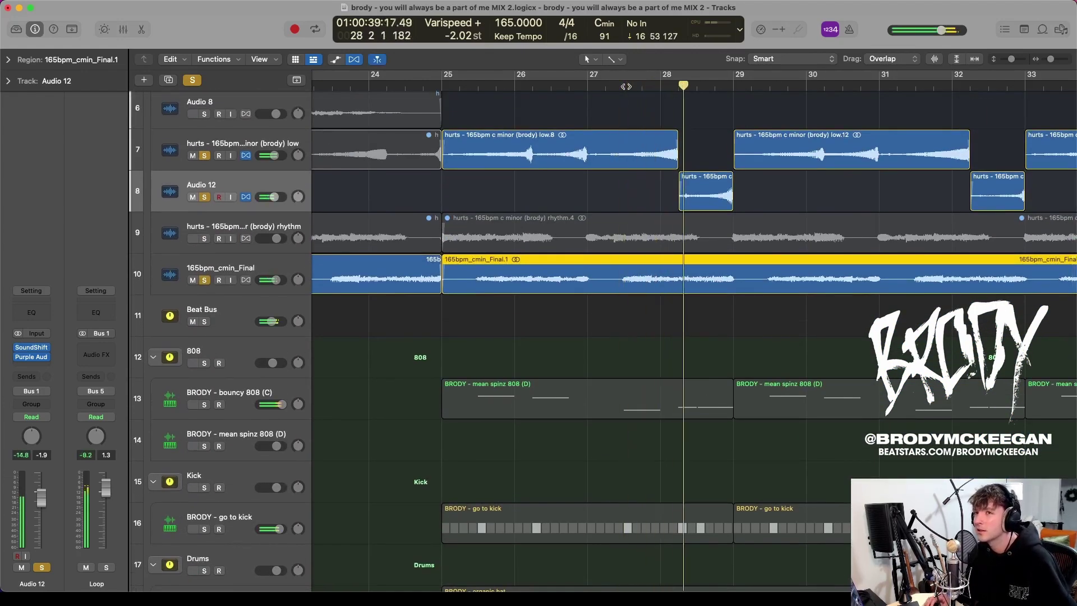
{"action": "left_click", "coordinate": [193, 80]}
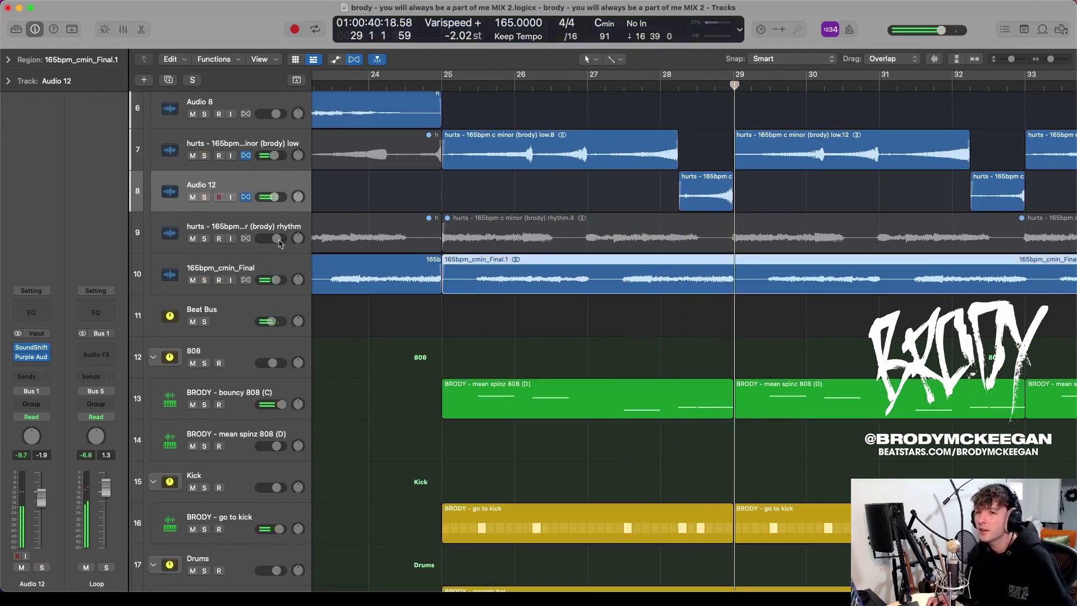
Step: Examine the whole arrangement from its first to last bar across the loop, 808, kick and drum tracks
{"action": "key", "text": "z"}
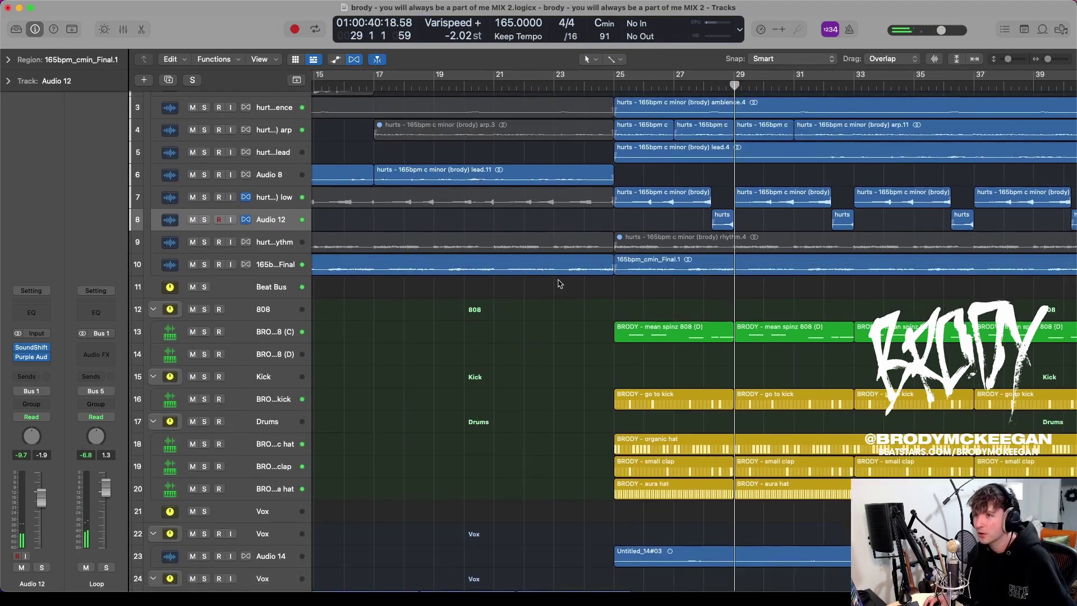
{"action": "left_click", "coordinate": [559, 282], "text": "ctrl+alt"}
{"action": "left_click", "coordinate": [559, 280], "text": "ctrl+alt"}
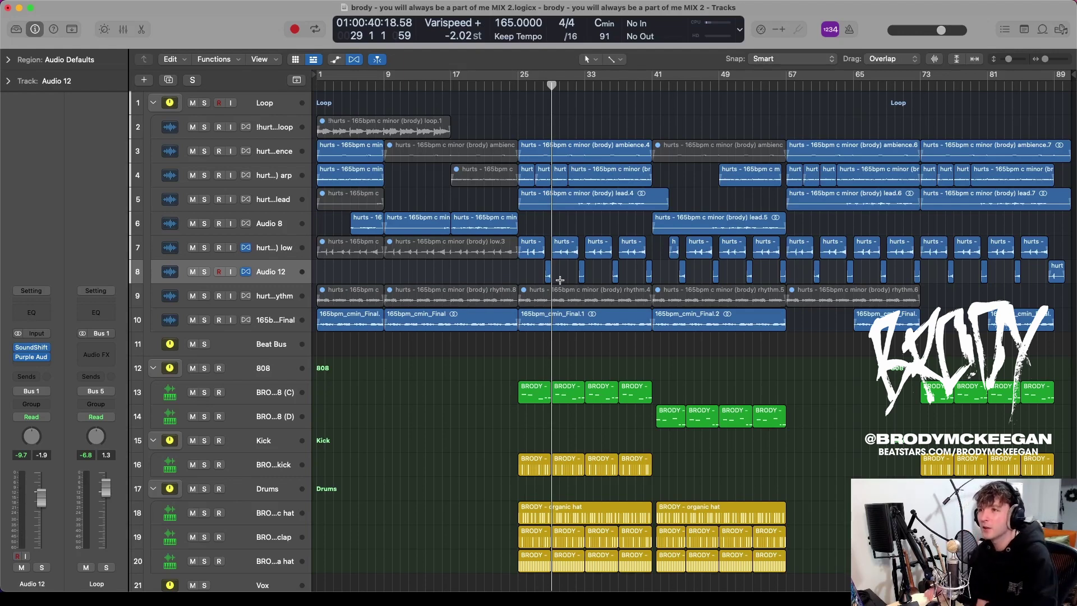
{"action": "scroll", "coordinate": [664, 369], "scroll_direction": "up", "scroll_amount": 5}
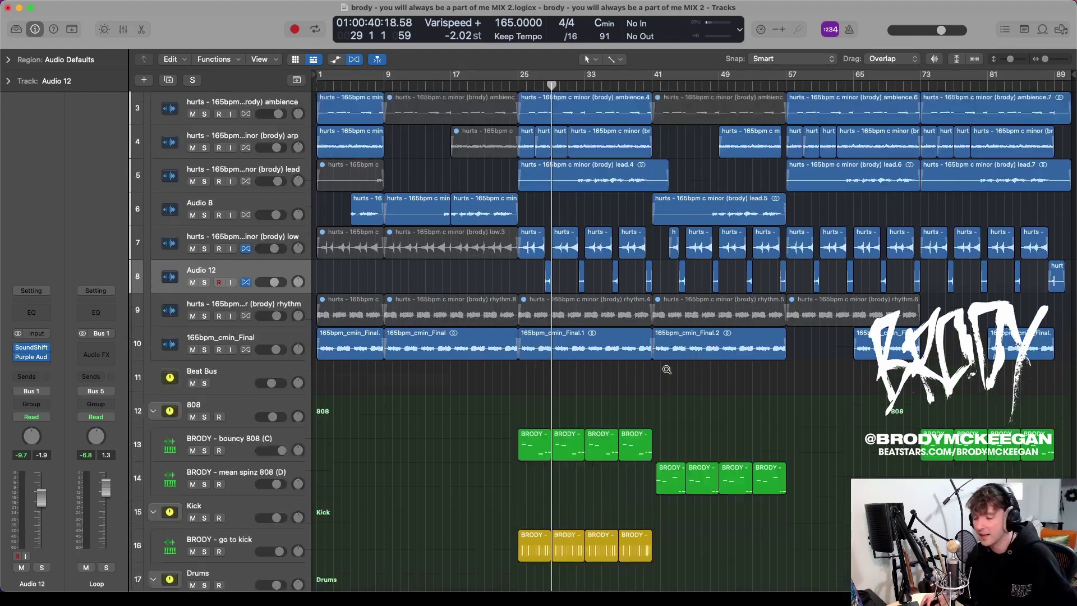
{"action": "scroll", "coordinate": [667, 372], "scroll_direction": "down", "scroll_amount": 5}
{"action": "scroll", "coordinate": [666, 370], "scroll_direction": "up", "scroll_amount": 1}
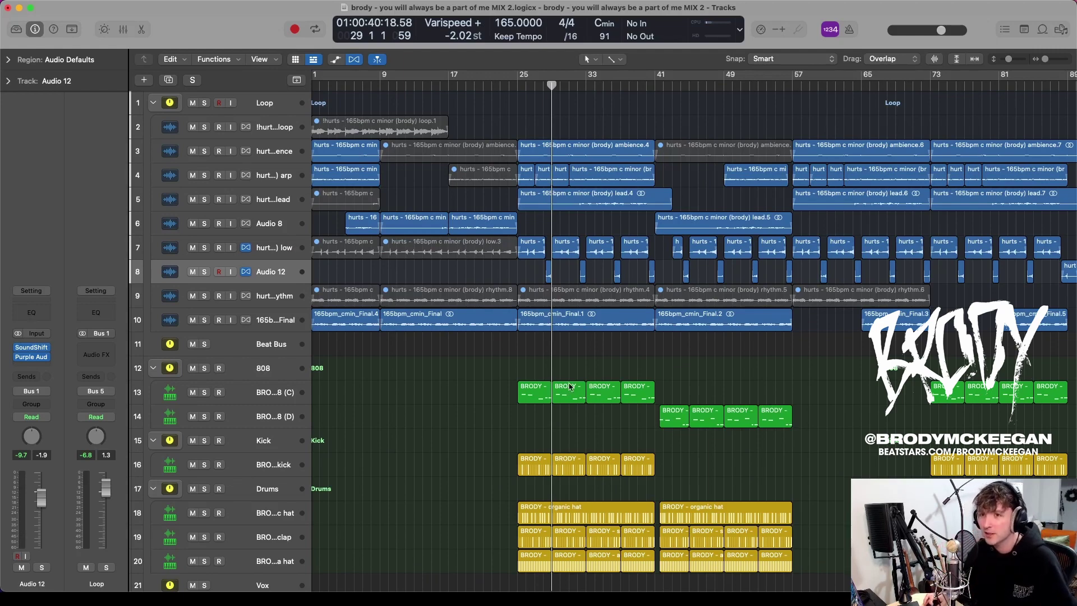
{"action": "key", "text": "super+Down"}
{"action": "key", "text": "super+Down"}
{"action": "key", "text": "super+Down"}
{"action": "key", "text": "super+Right"}
{"action": "key", "text": "super+Right"}
{"action": "key", "text": "super+Right"}
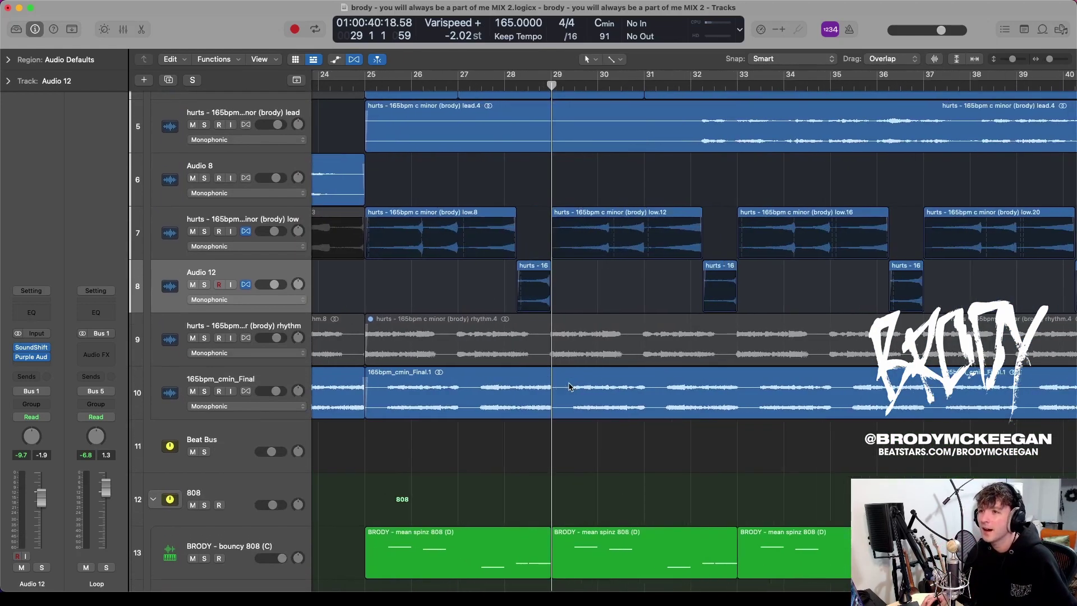
{"action": "scroll", "coordinate": [436, 253], "scroll_direction": "up", "scroll_amount": 5}
{"action": "key", "text": "super+Left"}
{"action": "key", "text": "super+Left"}
{"action": "key", "text": "super+Left"}
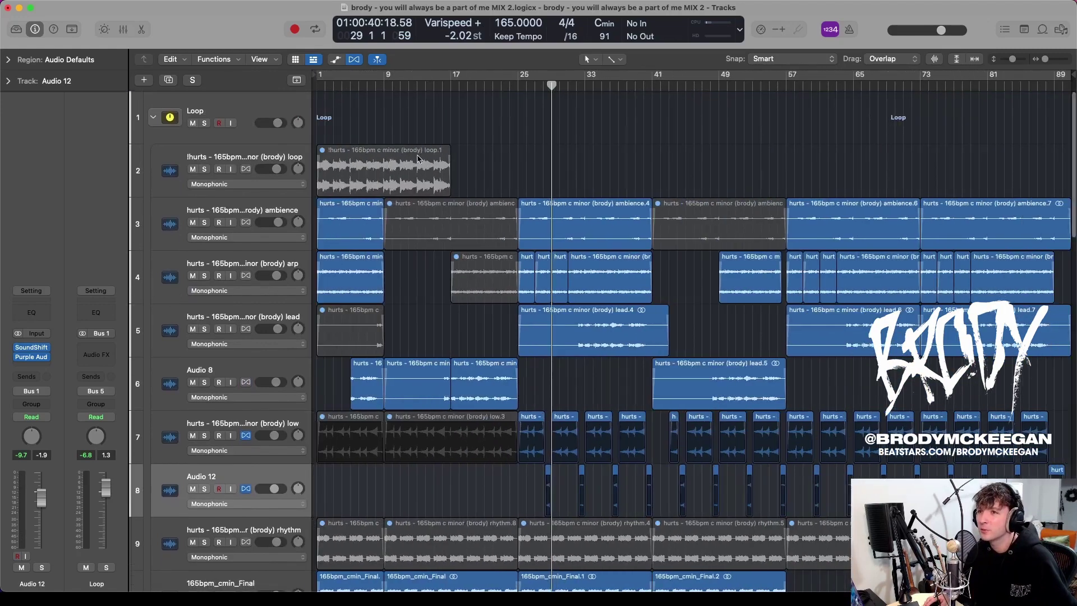
{"action": "key", "text": "super+Right"}
{"action": "key", "text": "super+Right"}
{"action": "key", "text": "super+Up"}
{"action": "key", "text": "super+Up"}
{"action": "key", "text": "super+Up"}
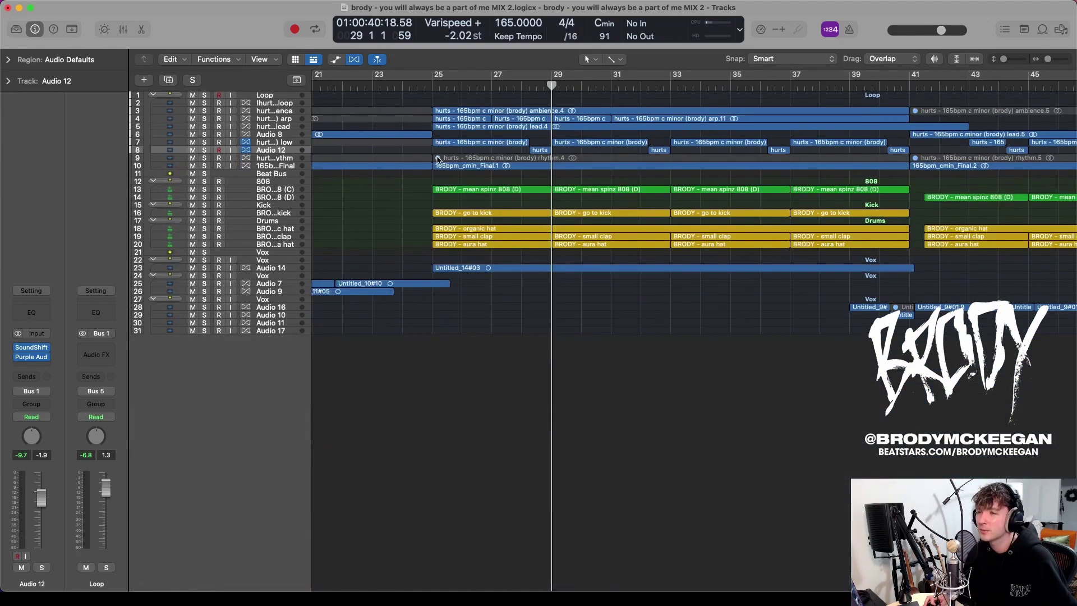
{"action": "key", "text": "super+Down"}
{"action": "key", "text": "super+Down"}
{"action": "key", "text": "super+Down"}
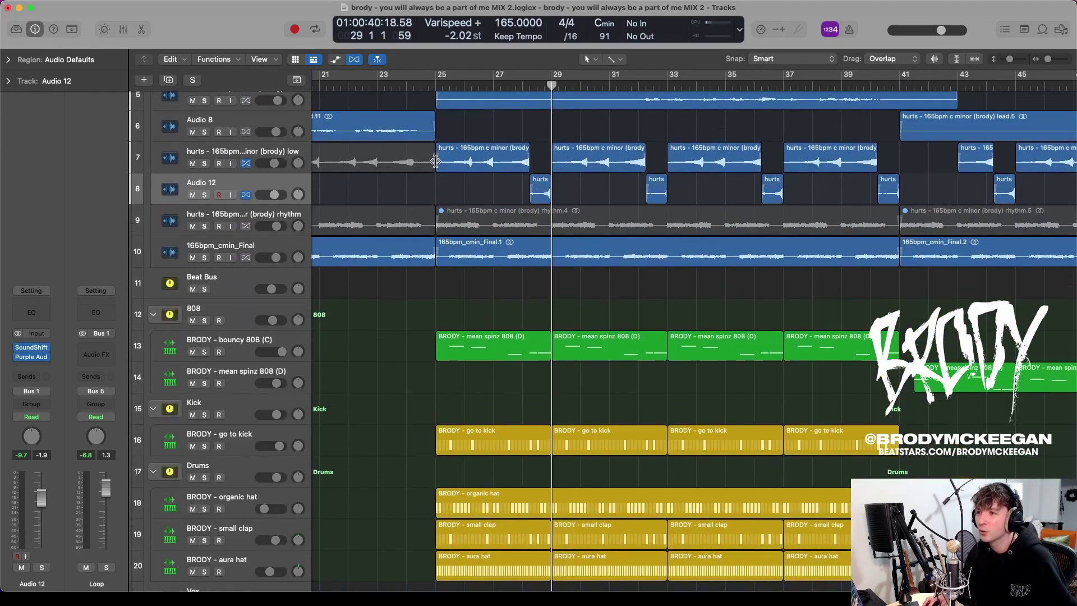
{"action": "key", "text": "super+Left"}
{"action": "key", "text": "super+Left"}
{"action": "key", "text": "super+Left"}
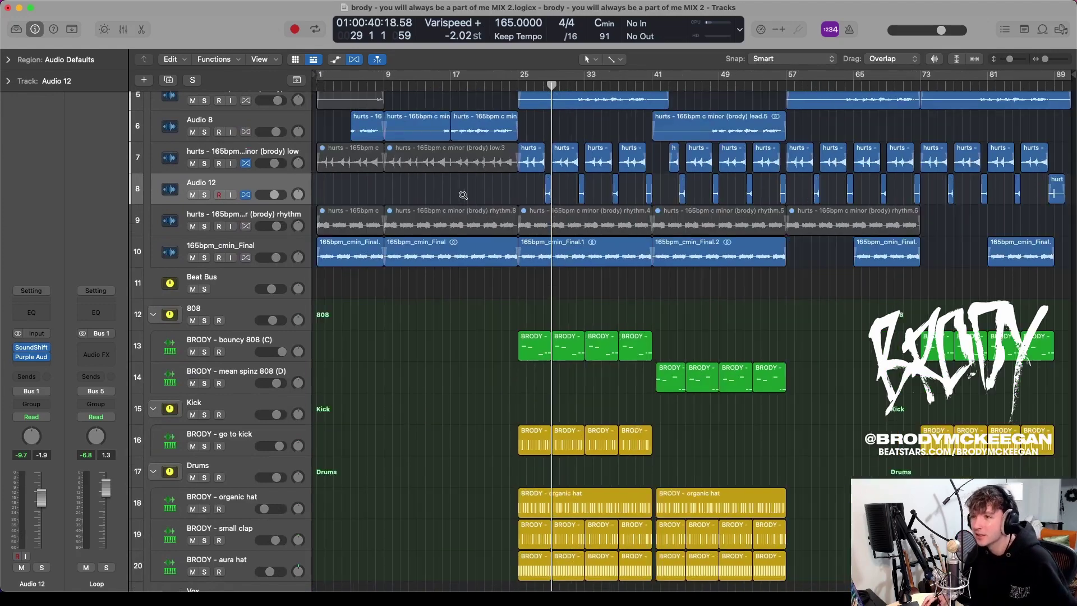
{"action": "key", "text": "super+Up"}
{"action": "key", "text": "super+Up"}
{"action": "key", "text": "super+Up"}
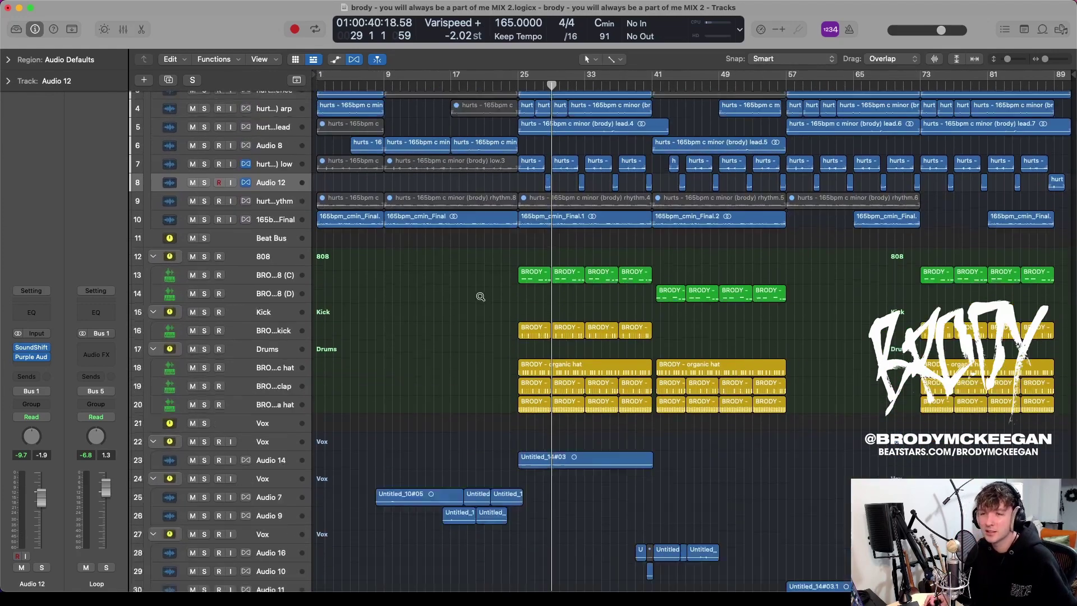
Step: Solo the Loop track stack and play it from bar 25
{"action": "key", "text": "super+Down"}
{"action": "key", "text": "super+Down"}
{"action": "scroll", "coordinate": [218, 215], "scroll_direction": "up", "scroll_amount": 4}
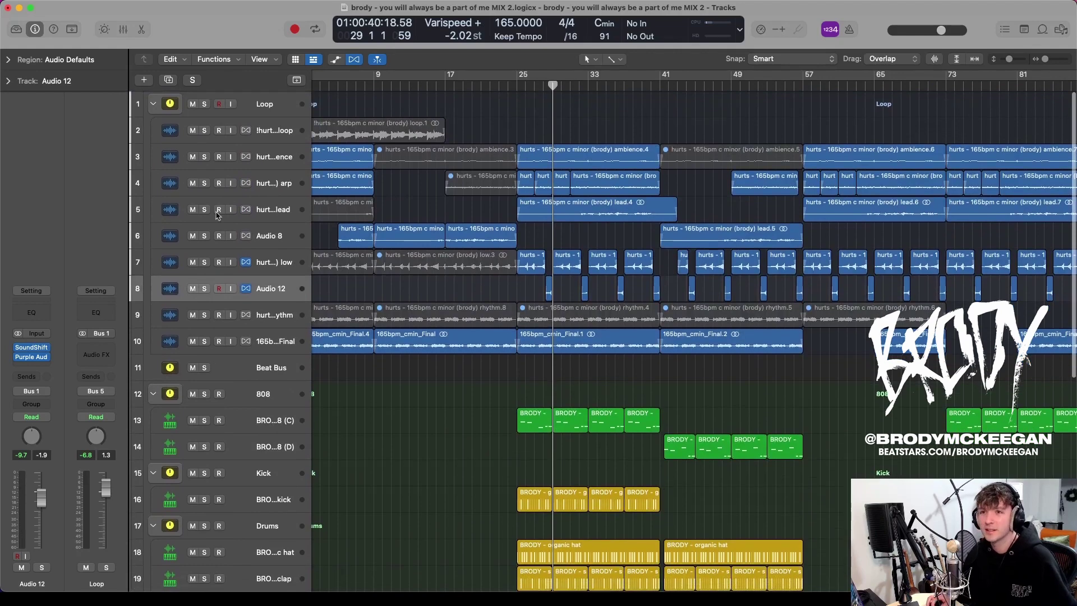
{"action": "left_click", "coordinate": [205, 103]}
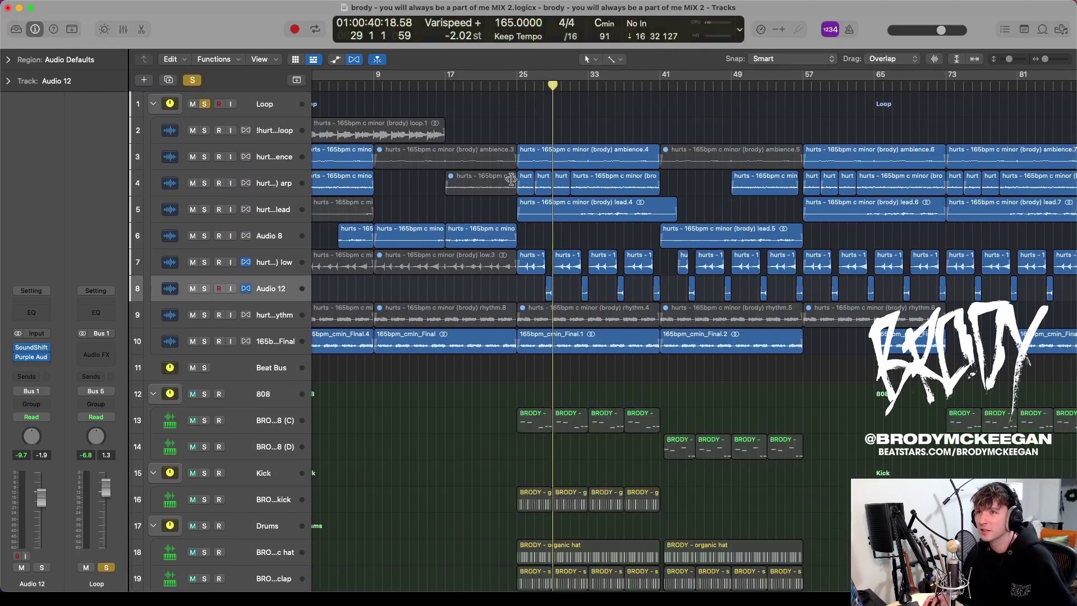
{"action": "key", "text": "space"}
{"action": "left_click", "coordinate": [519, 84]}
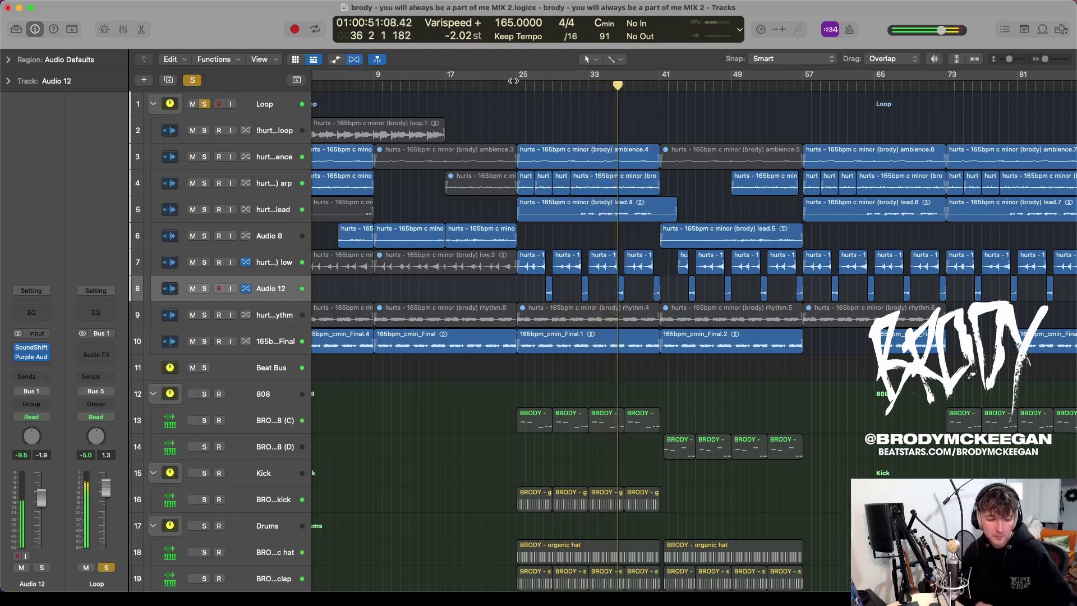
Step: Follow the soloed loop across the full arrangement to bar 46, turn the Loop solo off, and return the playhead to bar 1
{"action": "scroll", "coordinate": [526, 244], "scroll_direction": "right", "scroll_amount": 3}
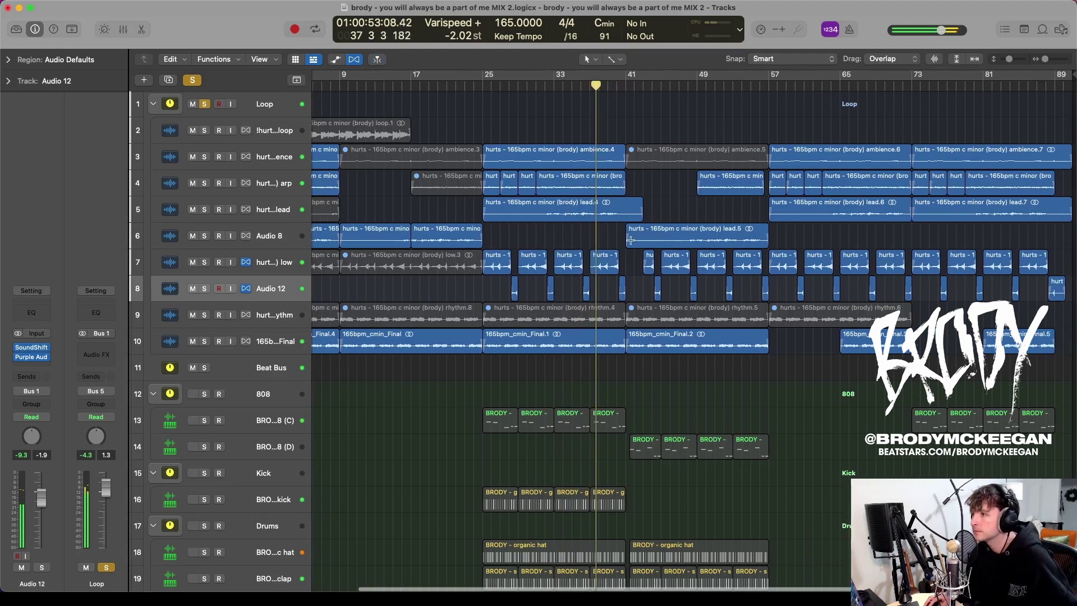
{"action": "scroll", "coordinate": [526, 244], "scroll_direction": "left", "scroll_amount": 5}
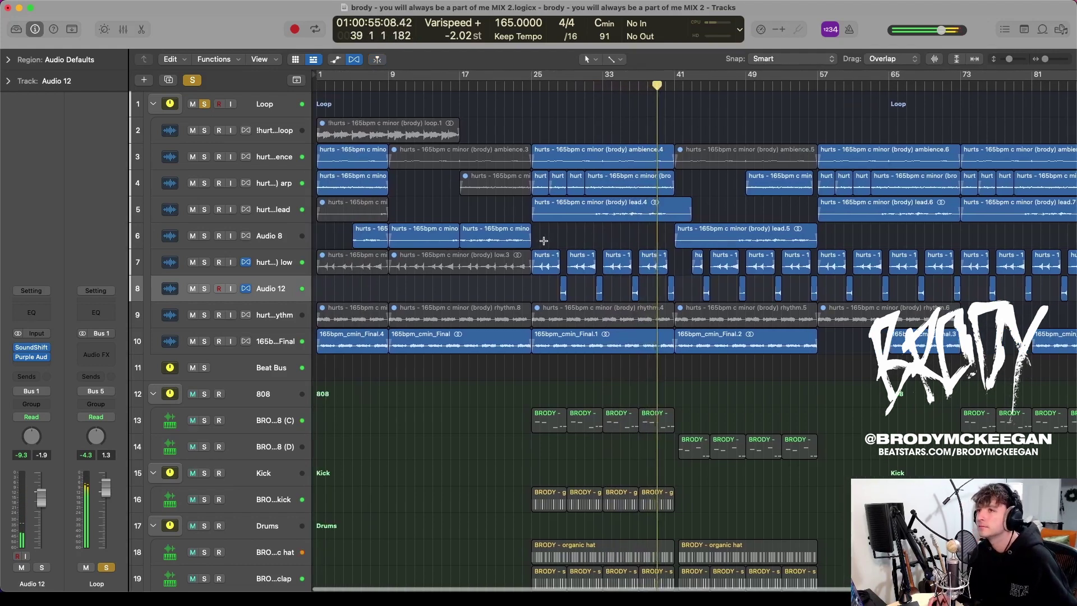
{"action": "key", "text": "z"}
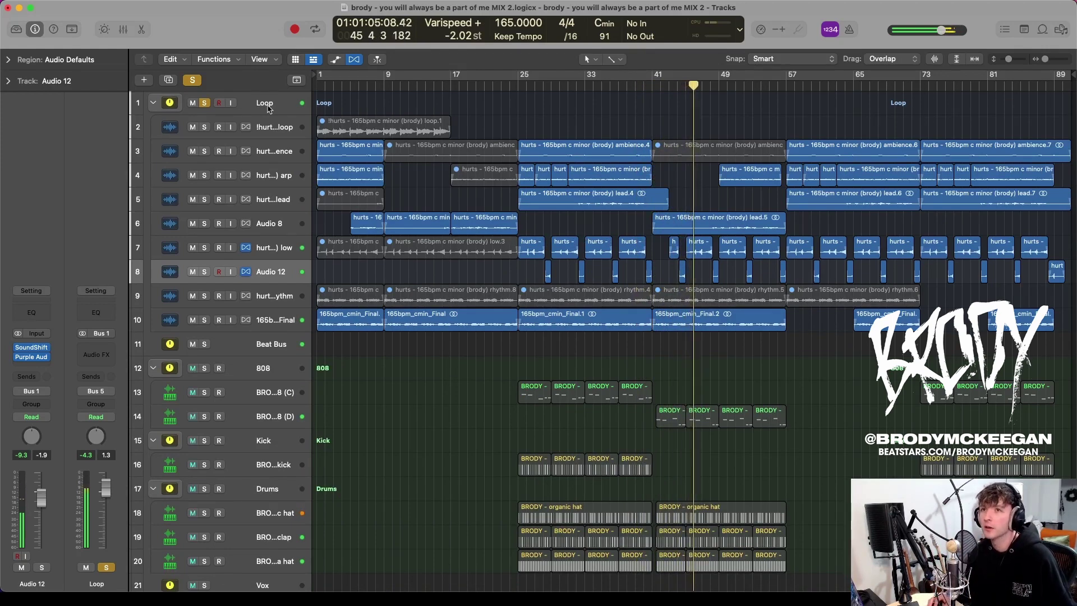
{"action": "left_click", "coordinate": [204, 102]}
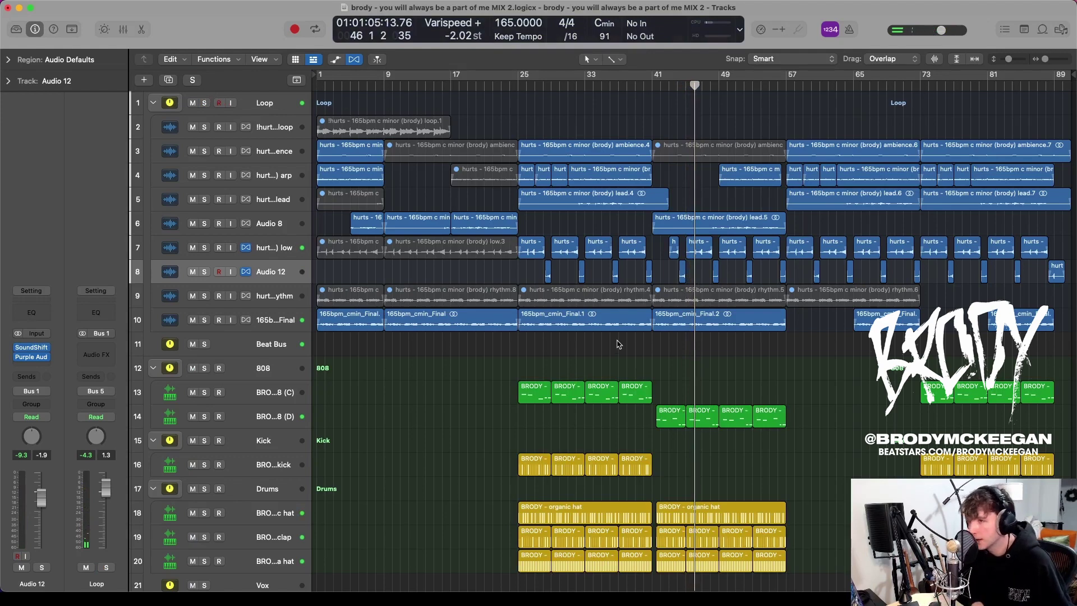
{"action": "key", "text": "space"}
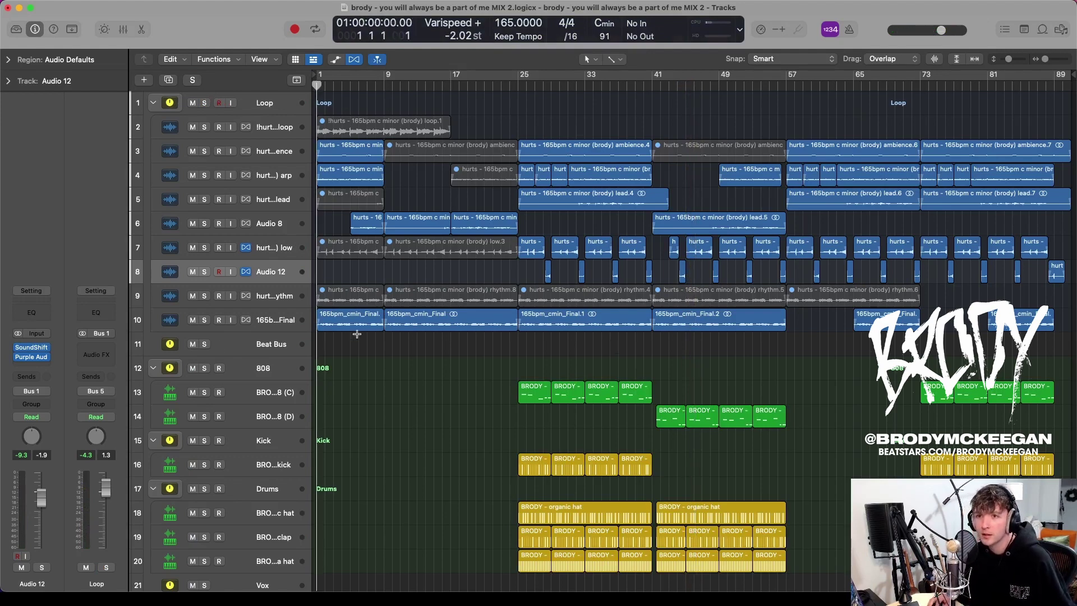
Step: Look over the drum and vocal tracks further down the arrangement, and solo the Beat Bus
{"action": "scroll", "coordinate": [357, 334], "scroll_direction": "down", "scroll_amount": 10}
{"action": "scroll", "coordinate": [300, 259], "scroll_direction": "up", "scroll_amount": 6}
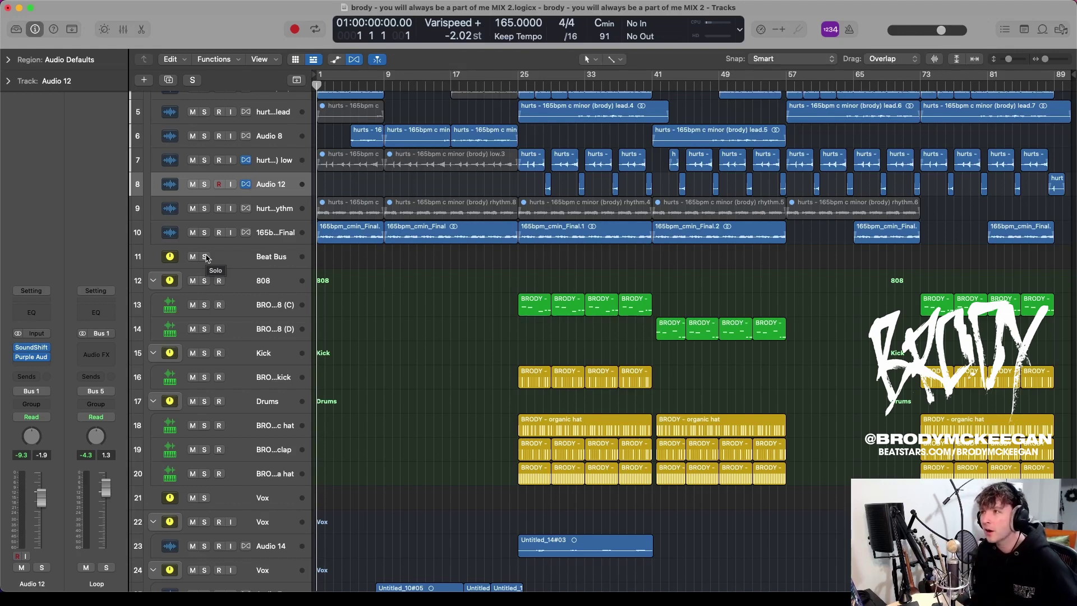
{"action": "scroll", "coordinate": [393, 224], "scroll_direction": "down", "scroll_amount": 8}
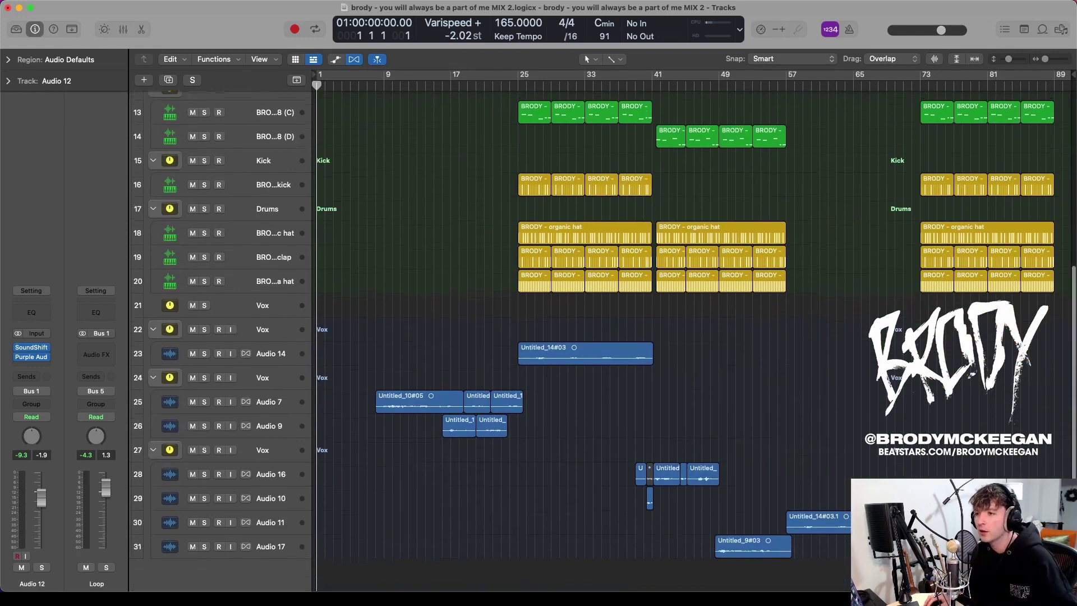
{"action": "scroll", "coordinate": [425, 220], "scroll_direction": "up", "scroll_amount": 8}
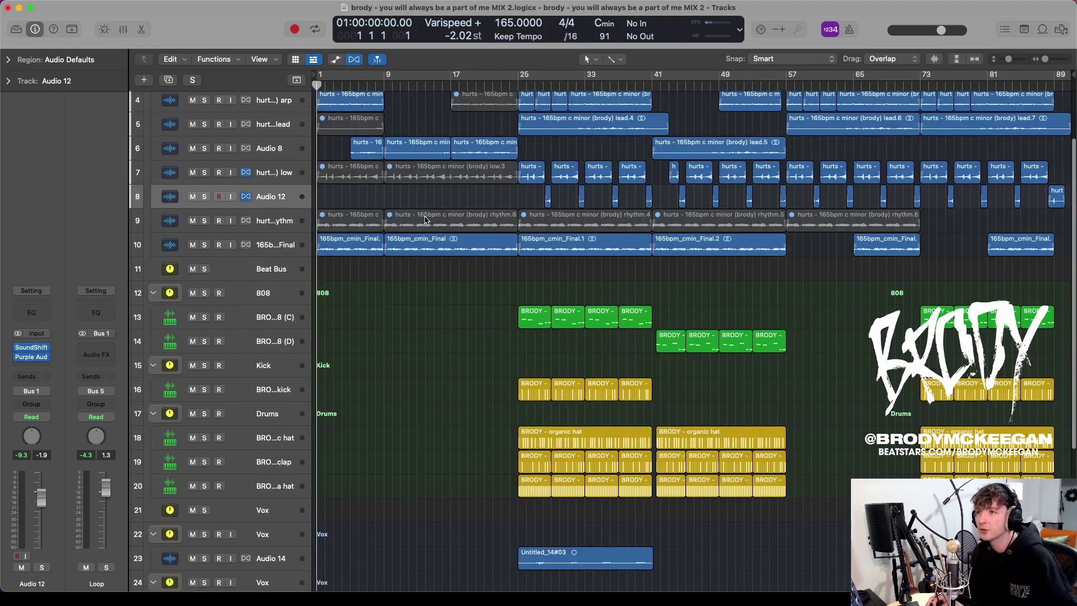
{"action": "left_click", "coordinate": [204, 270]}
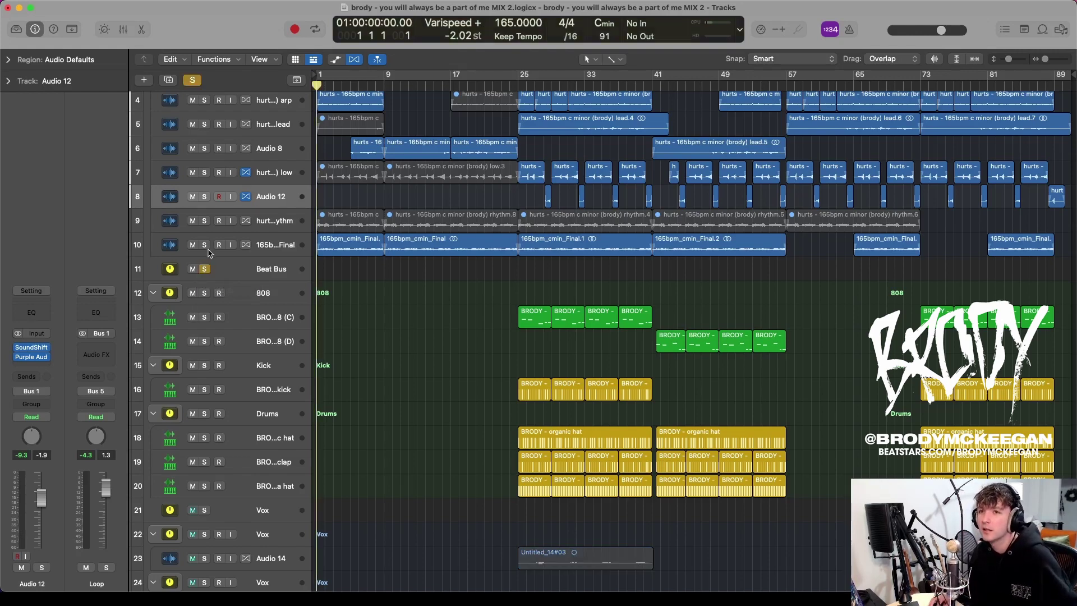
{"action": "scroll", "coordinate": [196, 111], "scroll_direction": "up", "scroll_amount": 3}
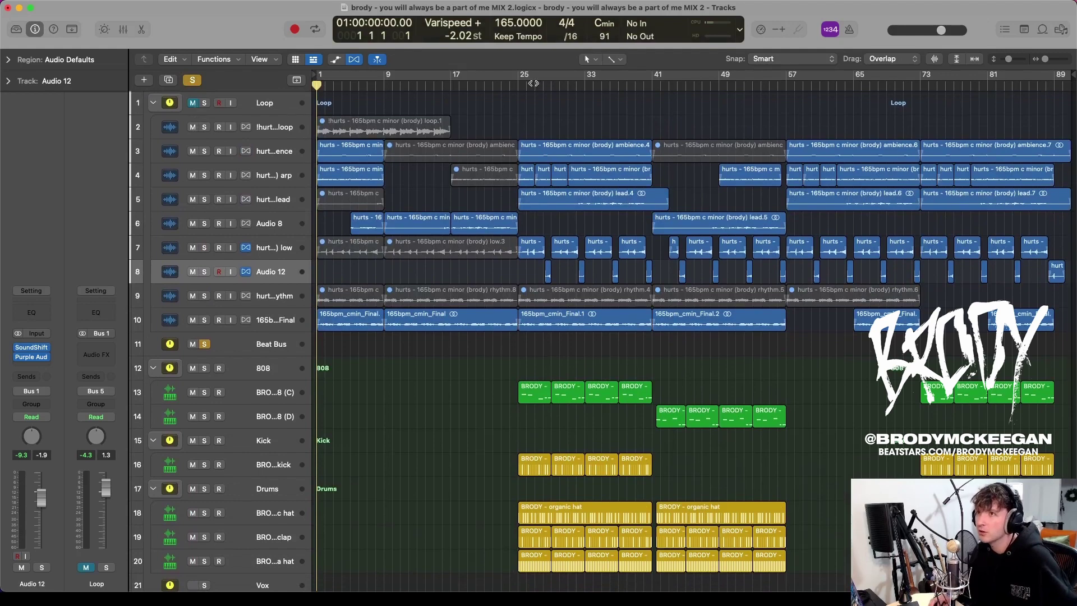
Step: Audition the soloed Beat Bus from bar 25 to bar 46, following the loop, 808, kick and drum regions
{"action": "left_click", "coordinate": [515, 85]}
{"action": "key", "text": "space"}
{"action": "key", "text": "super+Right"}
{"action": "key", "text": "super+Right"}
{"action": "scroll", "coordinate": [655, 335], "scroll_direction": "down", "scroll_amount": 5}
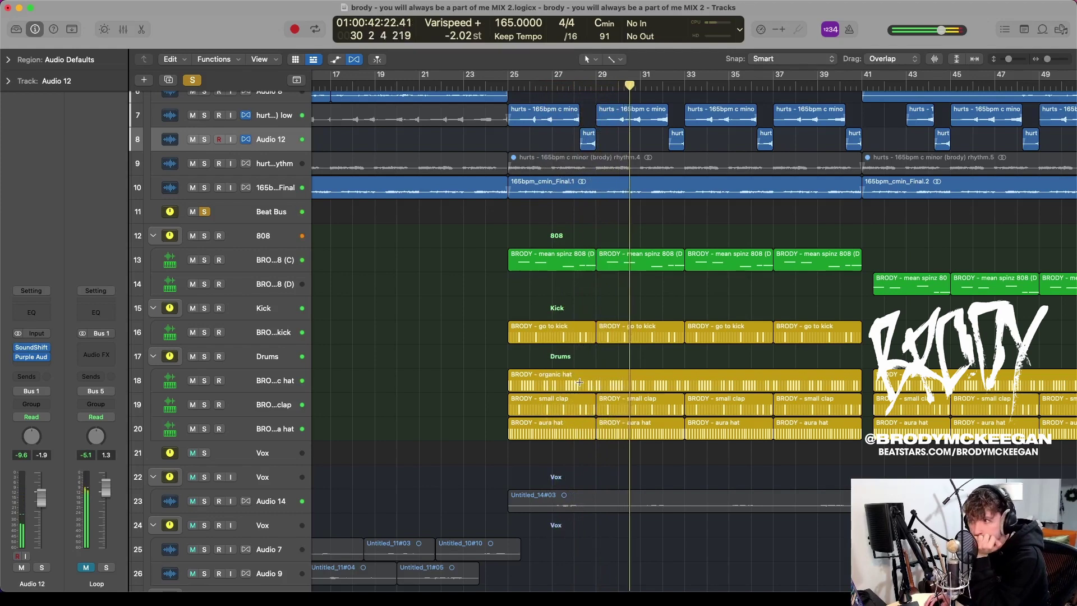
{"action": "scroll", "coordinate": [579, 382], "scroll_direction": "right", "scroll_amount": 5}
{"action": "scroll", "coordinate": [579, 382], "scroll_direction": "right", "scroll_amount": 3}
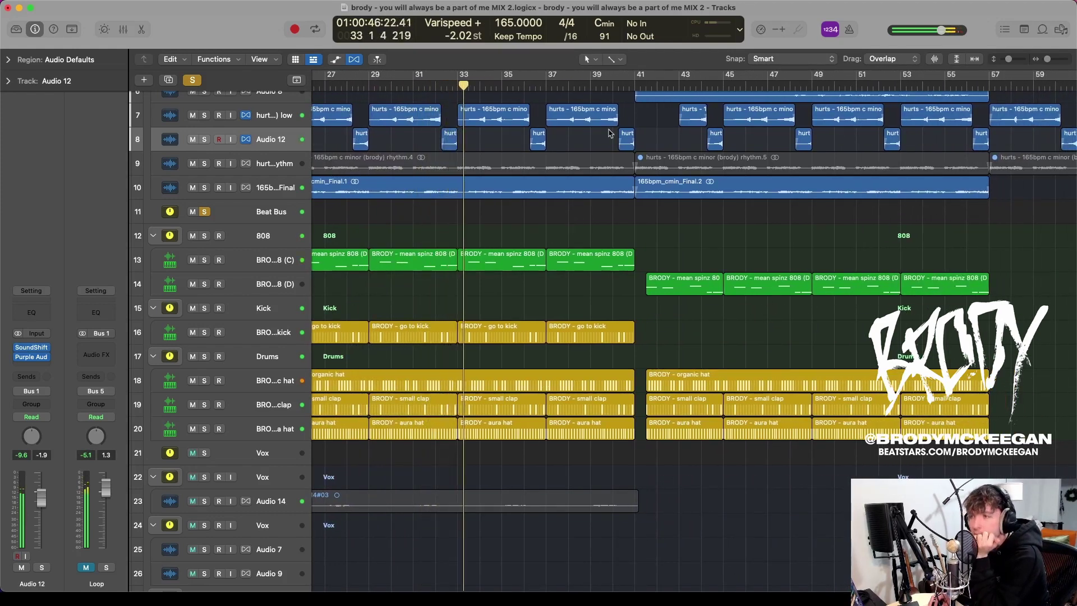
{"action": "scroll", "coordinate": [618, 149], "scroll_direction": "right", "scroll_amount": 2}
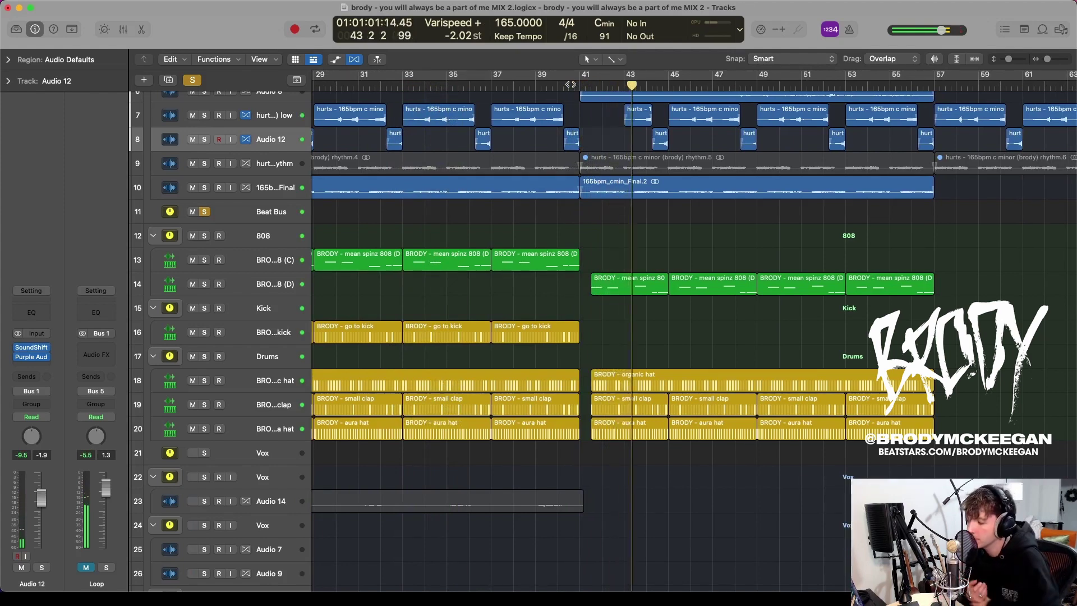
{"action": "key", "text": "super+Left"}
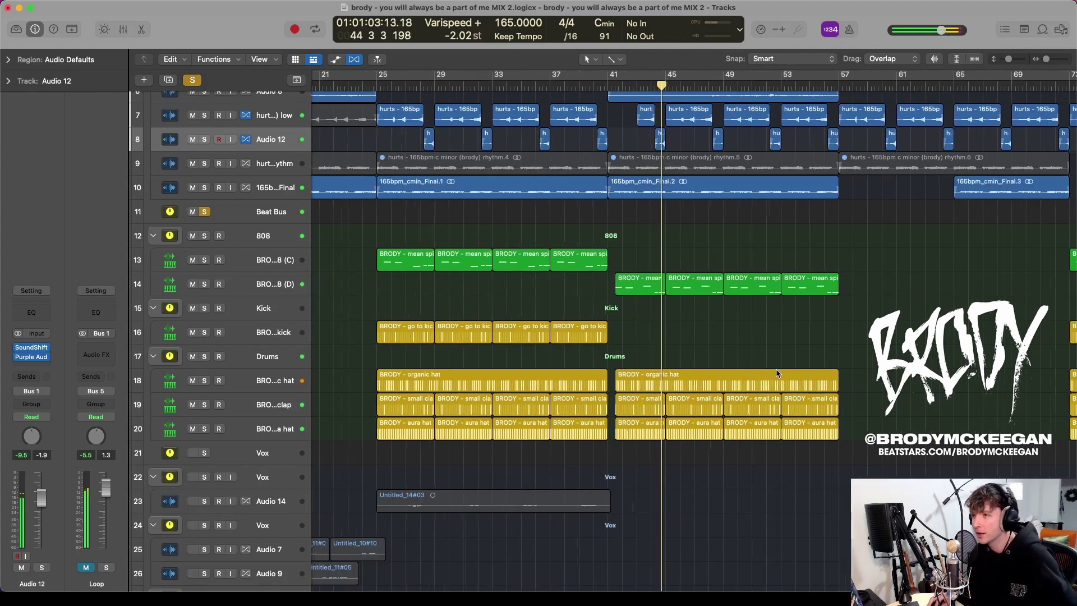
{"action": "key", "text": "super+Left"}
{"action": "key", "text": "super+Up"}
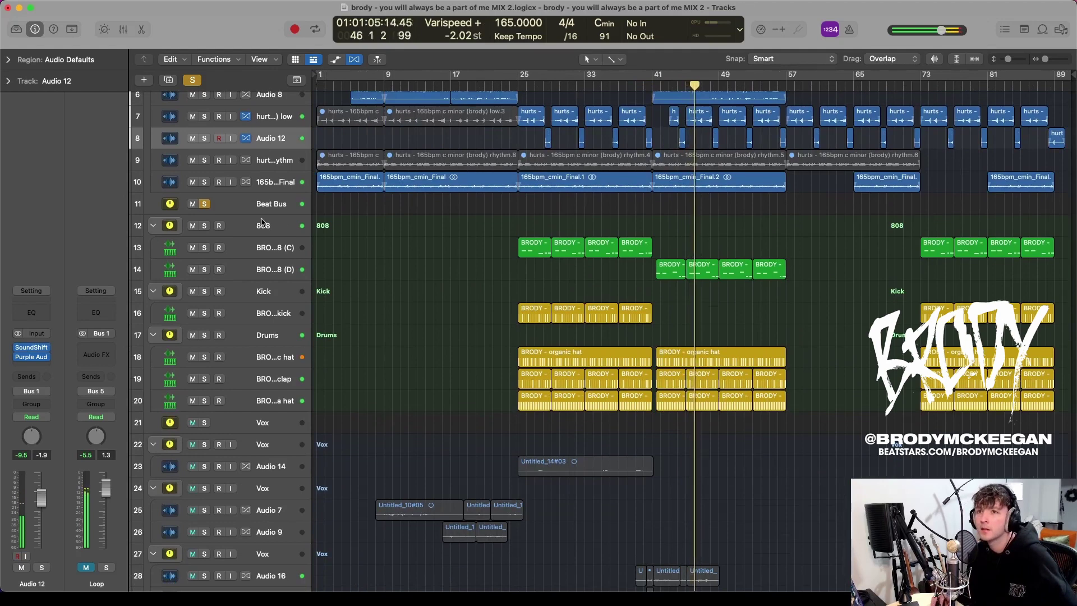
Step: Switch the solo from the Beat Bus to the BRODY - bouncy 808 (C) track and play it from bar 25
{"action": "left_click", "coordinate": [205, 203]}
{"action": "left_click", "coordinate": [204, 247]}
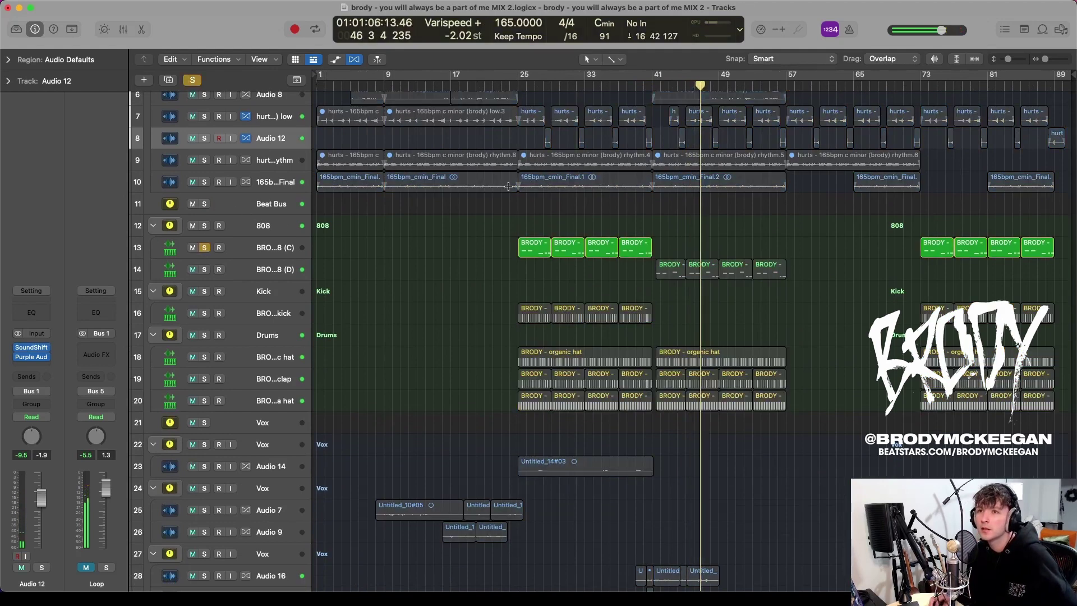
{"action": "key", "text": "super+Down"}
{"action": "key", "text": "space"}
{"action": "key", "text": "super+Down"}
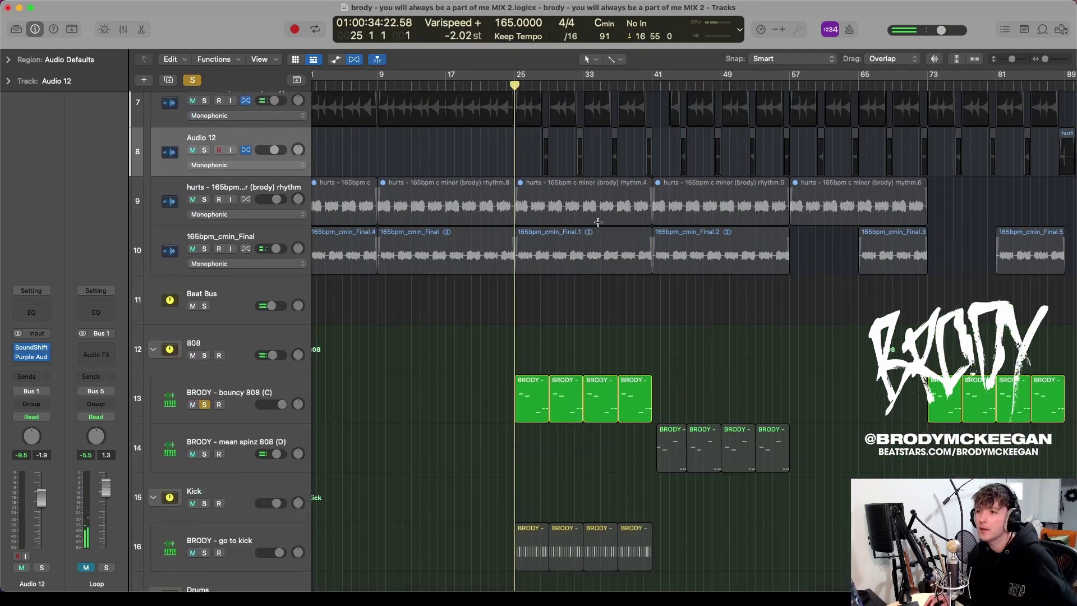
{"action": "key", "text": "super+Up"}
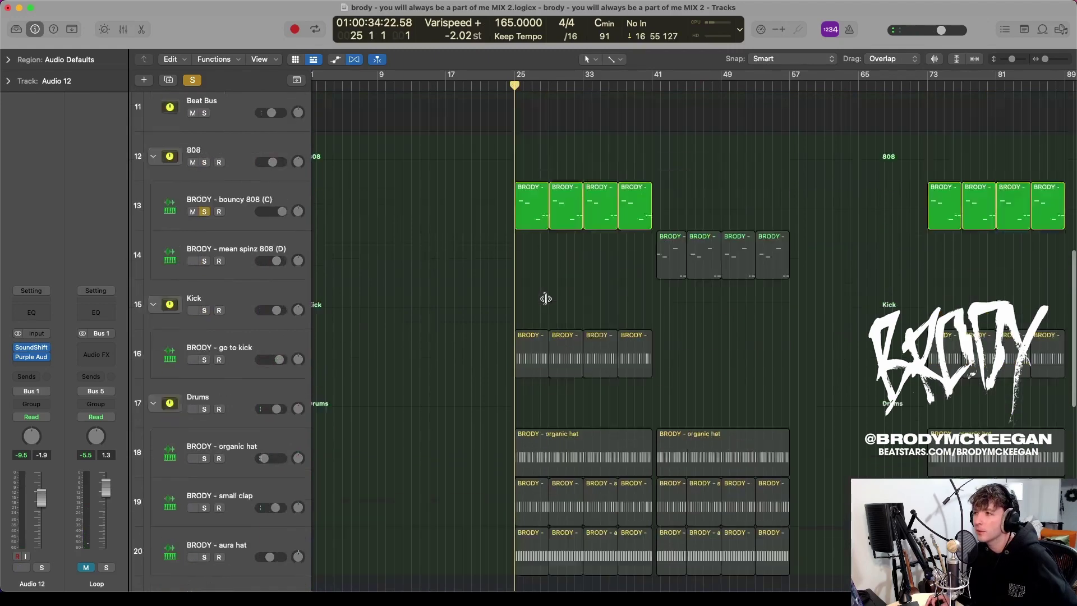
{"action": "scroll", "coordinate": [543, 298], "scroll_direction": "up", "scroll_amount": 5}
{"action": "key", "text": "space"}
Step: Select the bouncy 808 track, solo the BRODY - go to kick track alongside it, and move the playhead to just before bar 25
{"action": "key", "text": "super+Right"}
{"action": "key", "text": "super+Right"}
{"action": "key", "text": "super+Right"}
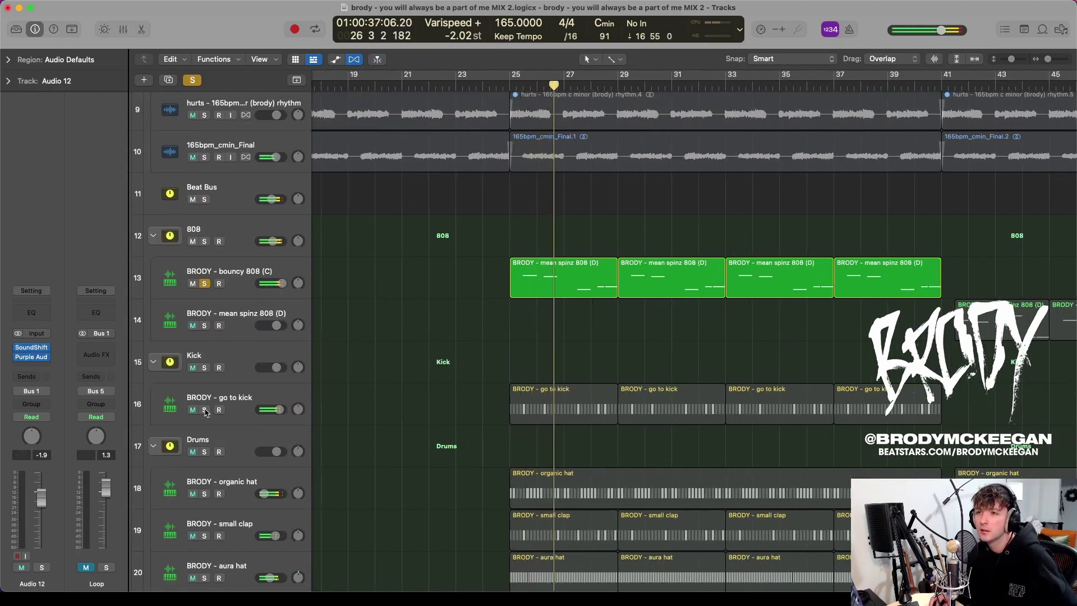
{"action": "left_click", "coordinate": [249, 275]}
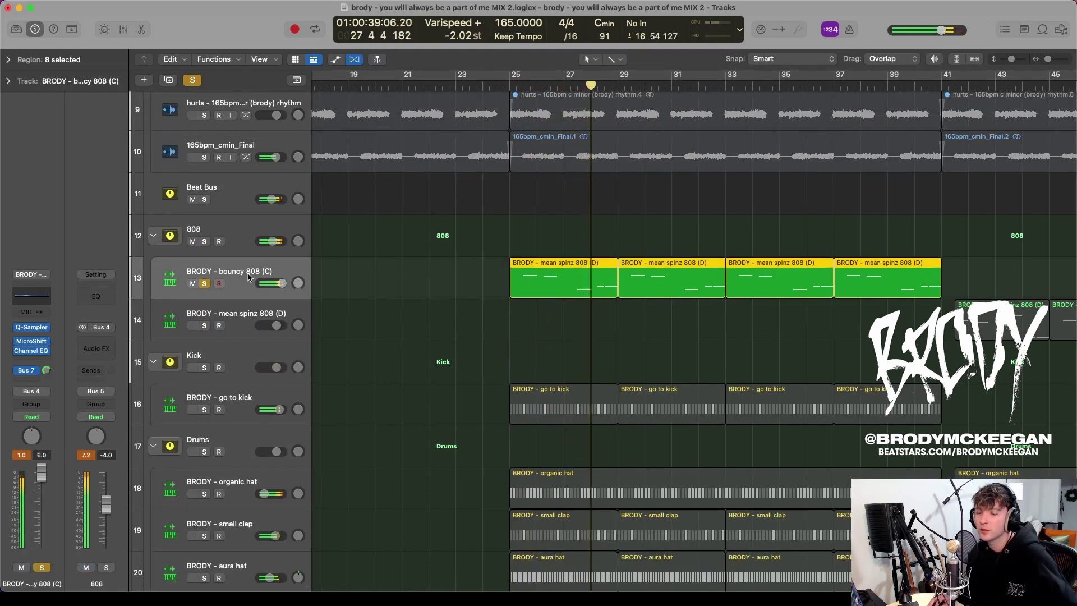
{"action": "left_click", "coordinate": [204, 409]}
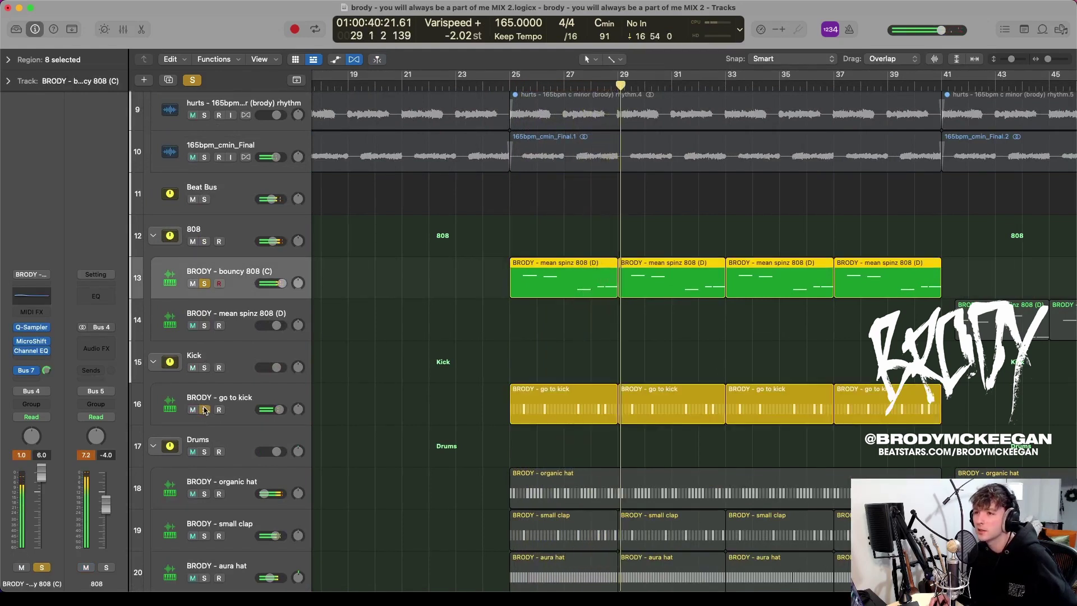
{"action": "left_click", "coordinate": [504, 87]}
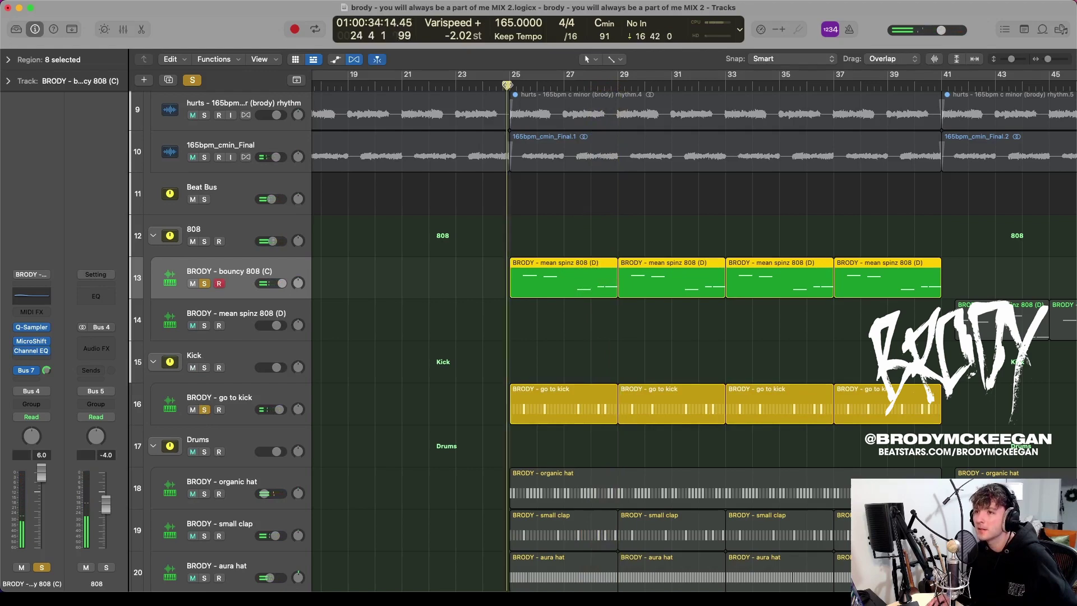
Step: Turn off the solos on the bouncy 808 and go to kick tracks, briefly play the full mix around bar 25, and place a marquee position at 25 3 1
{"action": "left_click", "coordinate": [205, 284]}
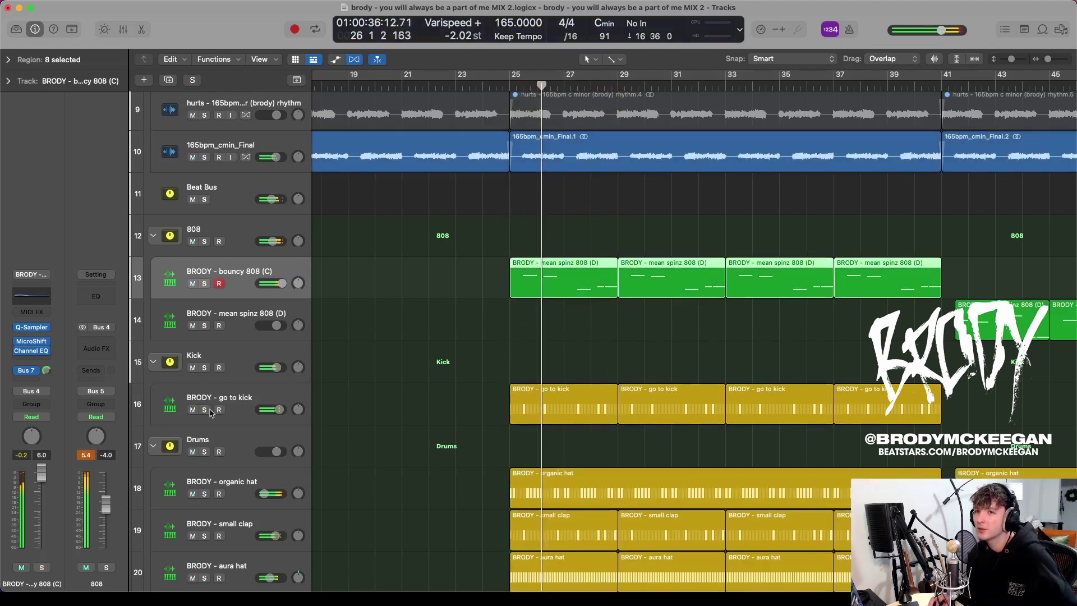
{"action": "scroll", "coordinate": [519, 102], "scroll_direction": "up", "scroll_amount": 5}
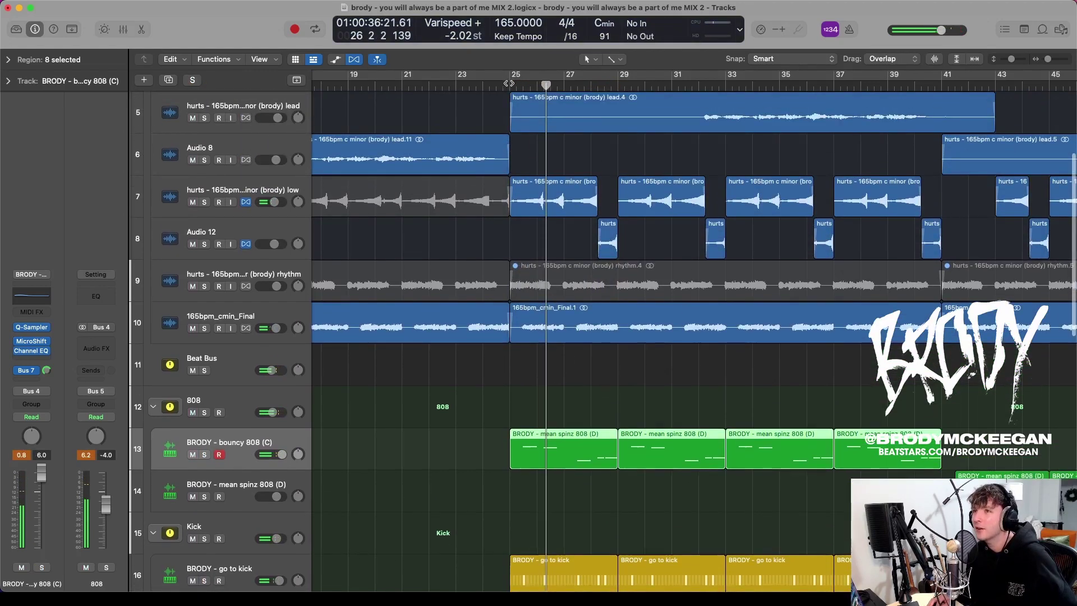
{"action": "key", "text": "space"}
{"action": "key", "text": "super+Right"}
{"action": "left_click", "coordinate": [540, 323]}
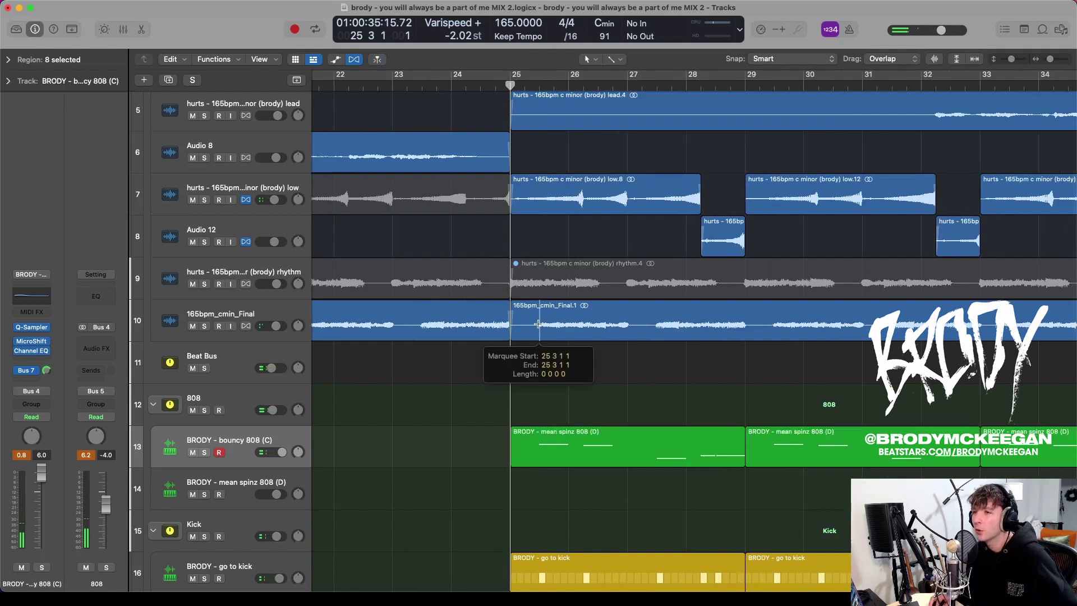
{"action": "key", "text": "space"}
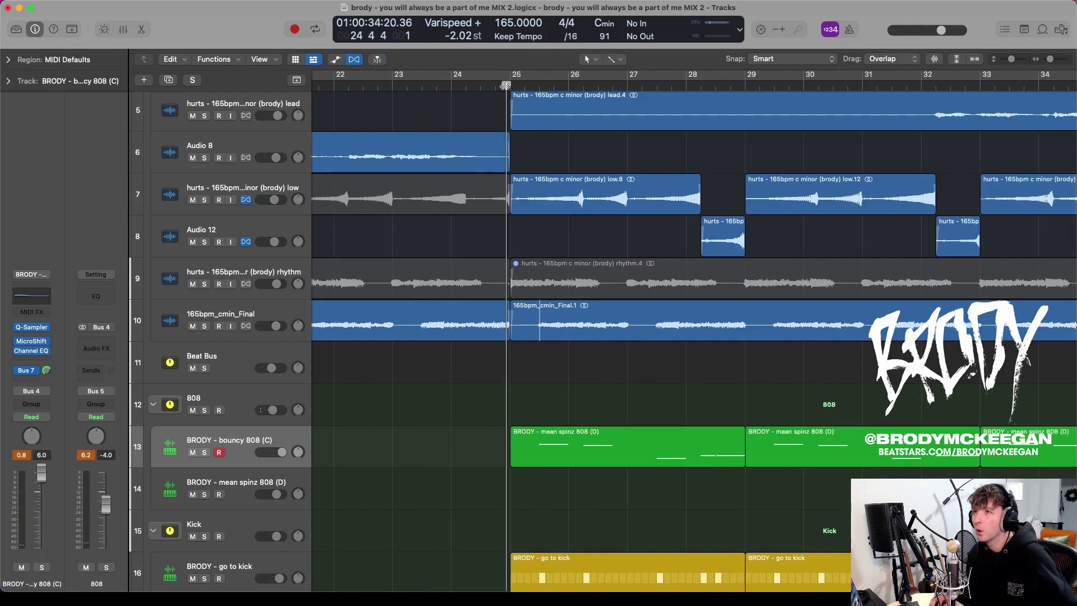
Step: Play the full mix from around bar 24 to bar 31 and look over the loop, 808, kick, drum and vocal tracks
{"action": "scroll", "coordinate": [537, 282], "scroll_direction": "down", "scroll_amount": 2}
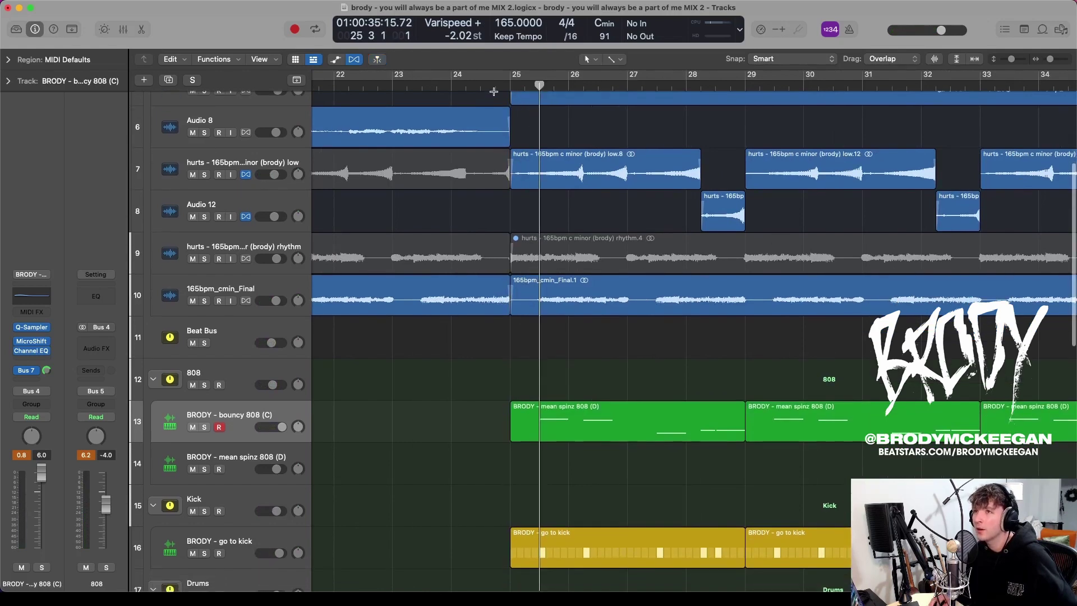
{"action": "key", "text": "super+Up"}
{"action": "key", "text": "super+Left"}
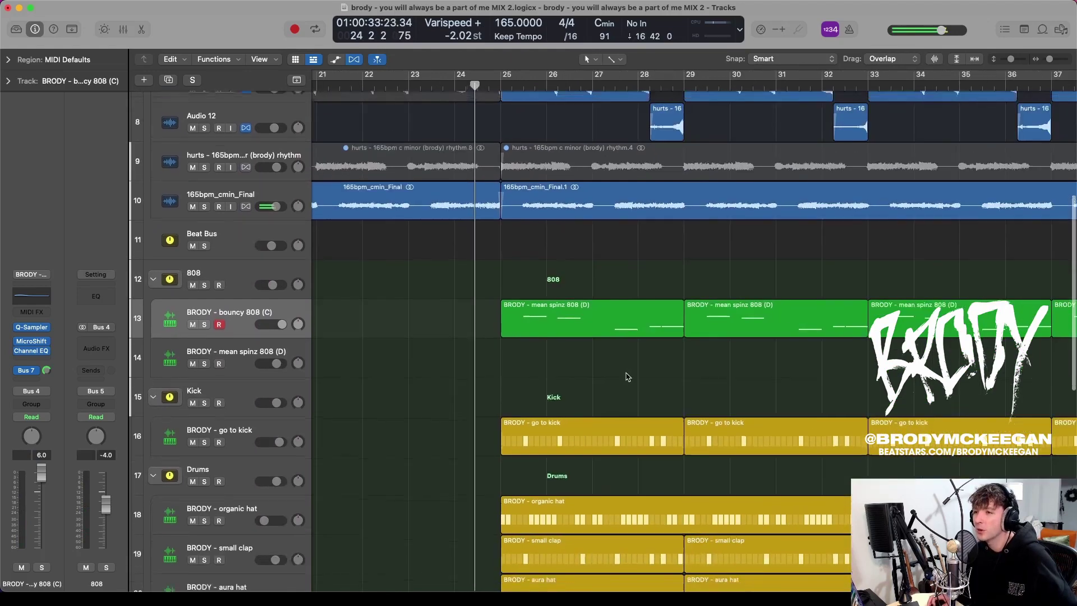
{"action": "key", "text": "space"}
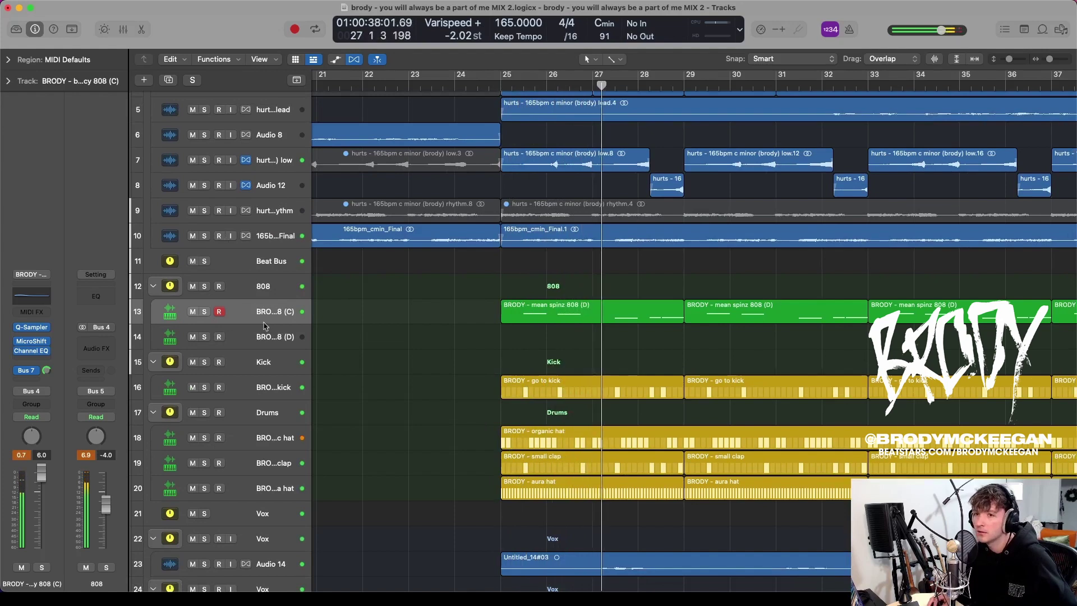
{"action": "scroll", "coordinate": [268, 264], "scroll_direction": "up", "scroll_amount": 4}
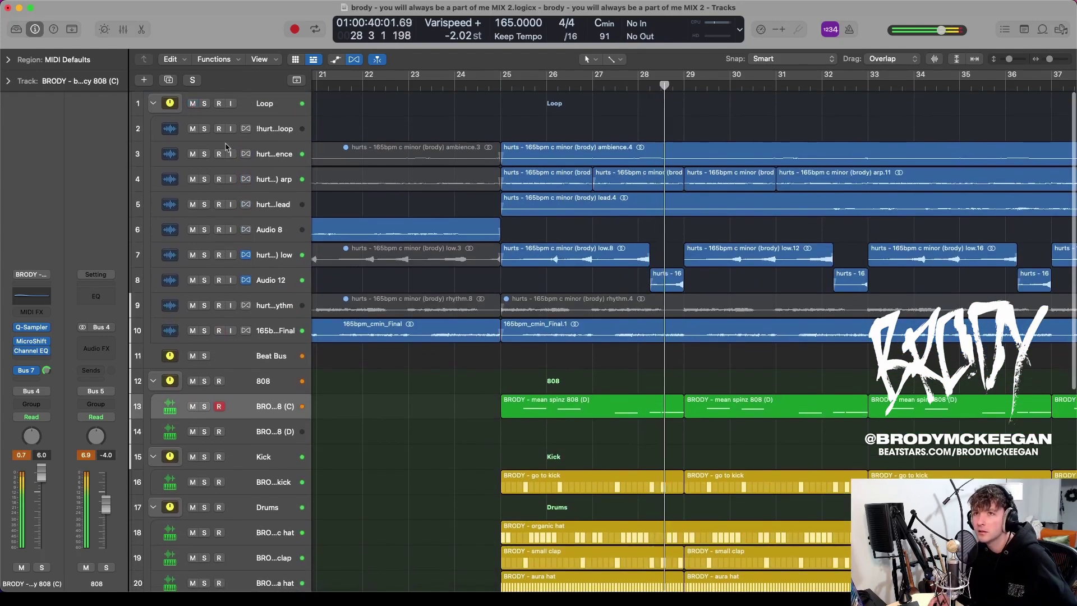
{"action": "scroll", "coordinate": [464, 404], "scroll_direction": "down", "scroll_amount": 5}
{"action": "scroll", "coordinate": [468, 406], "scroll_direction": "down", "scroll_amount": 1}
{"action": "scroll", "coordinate": [468, 405], "scroll_direction": "right", "scroll_amount": 4}
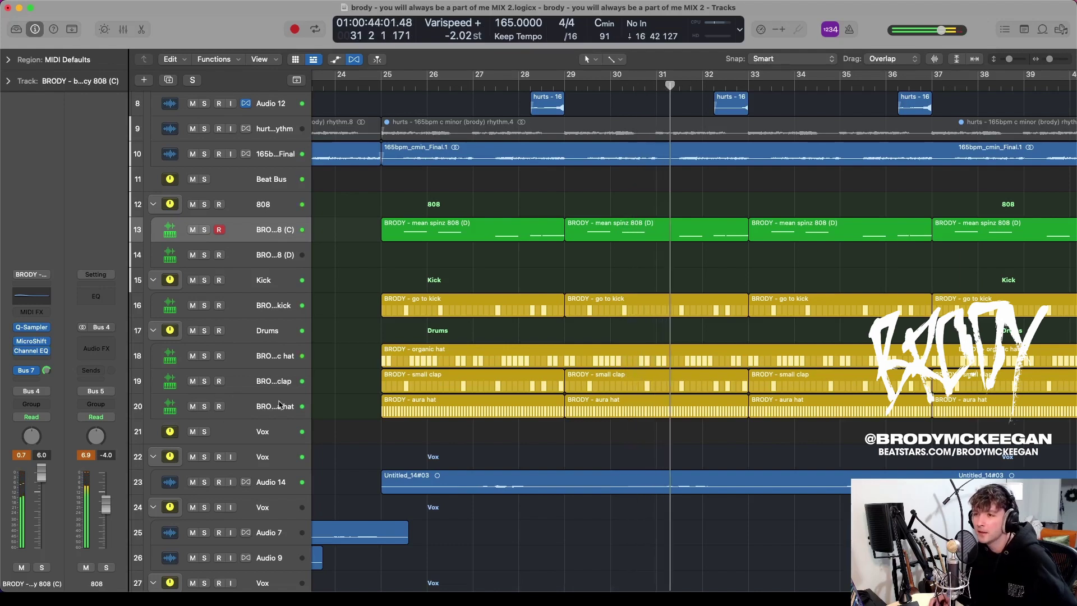
{"action": "scroll", "coordinate": [351, 338], "scroll_direction": "down", "scroll_amount": 2}
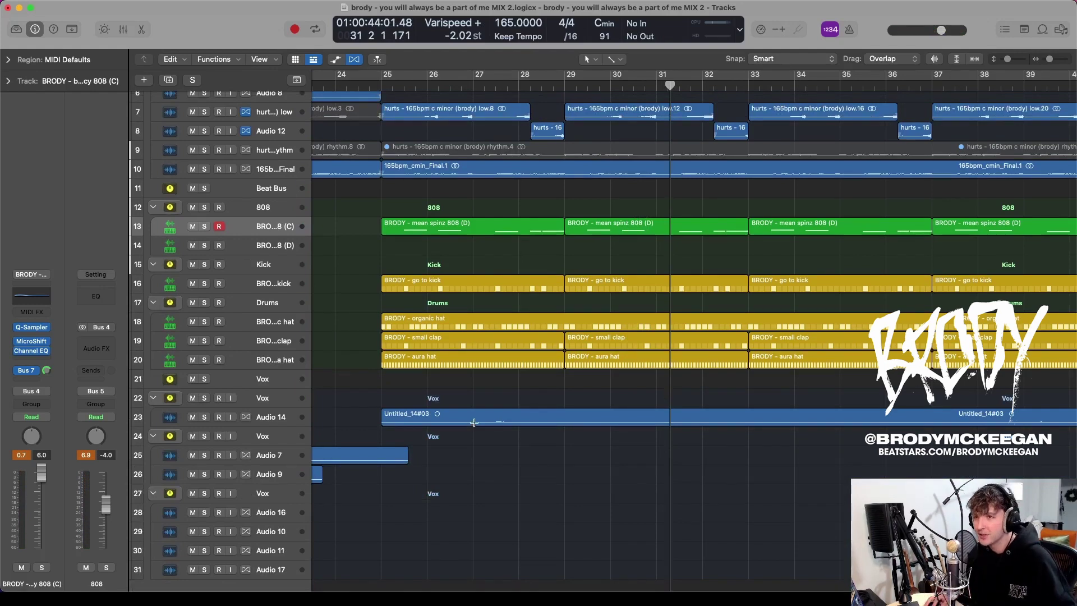
Step: Select the loop regions starting at bar 25 to single them out, and clear the selection again
{"action": "scroll", "coordinate": [367, 334], "scroll_direction": "up", "scroll_amount": 5}
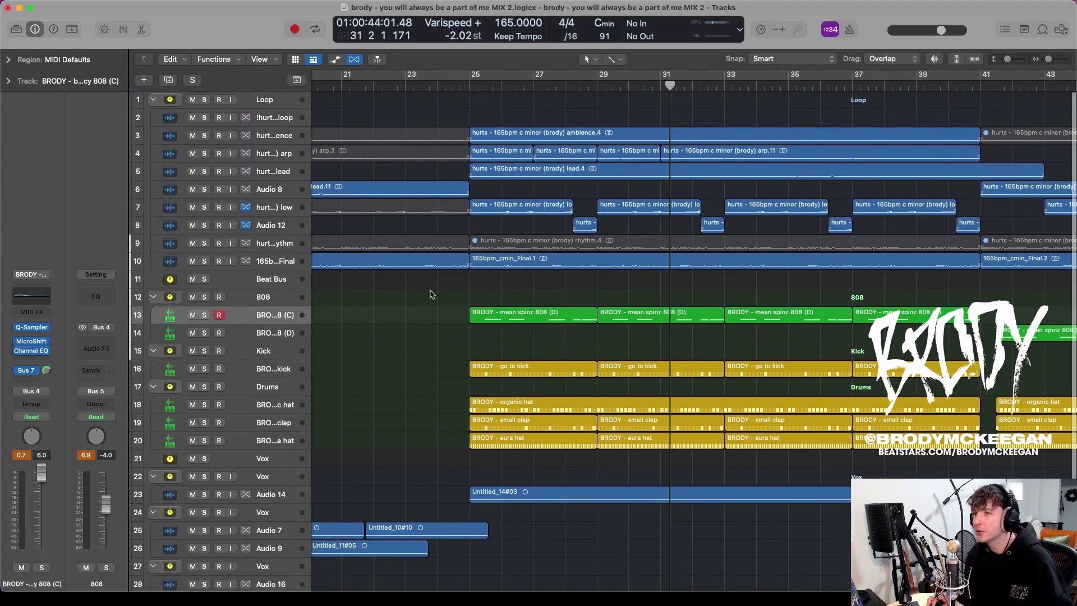
{"action": "left_click_drag", "start_coordinate": [481, 107], "coordinate": [832, 273]}
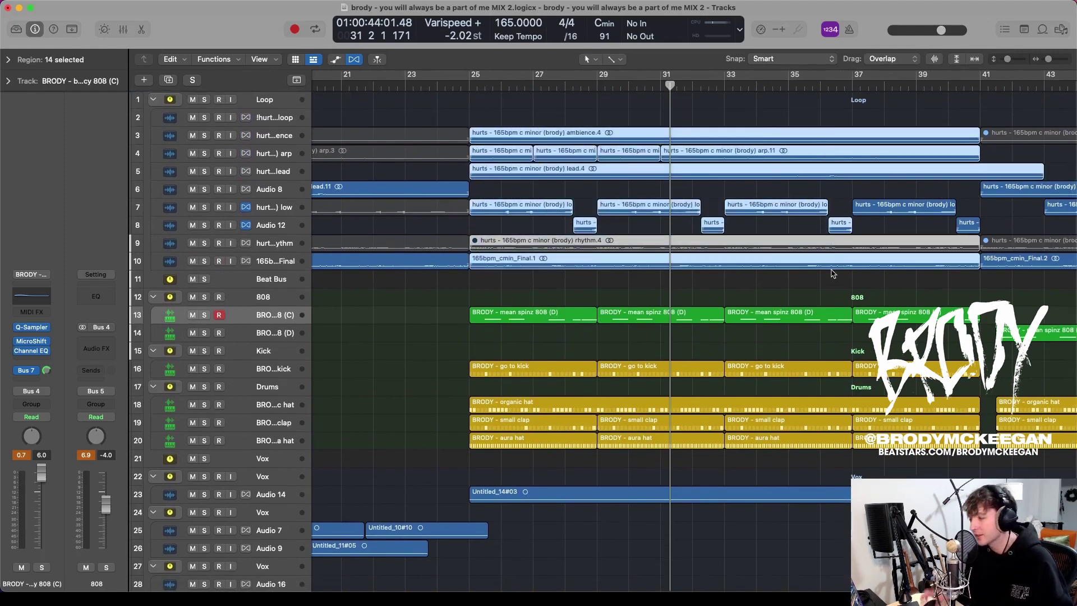
{"action": "left_click", "coordinate": [458, 312]}
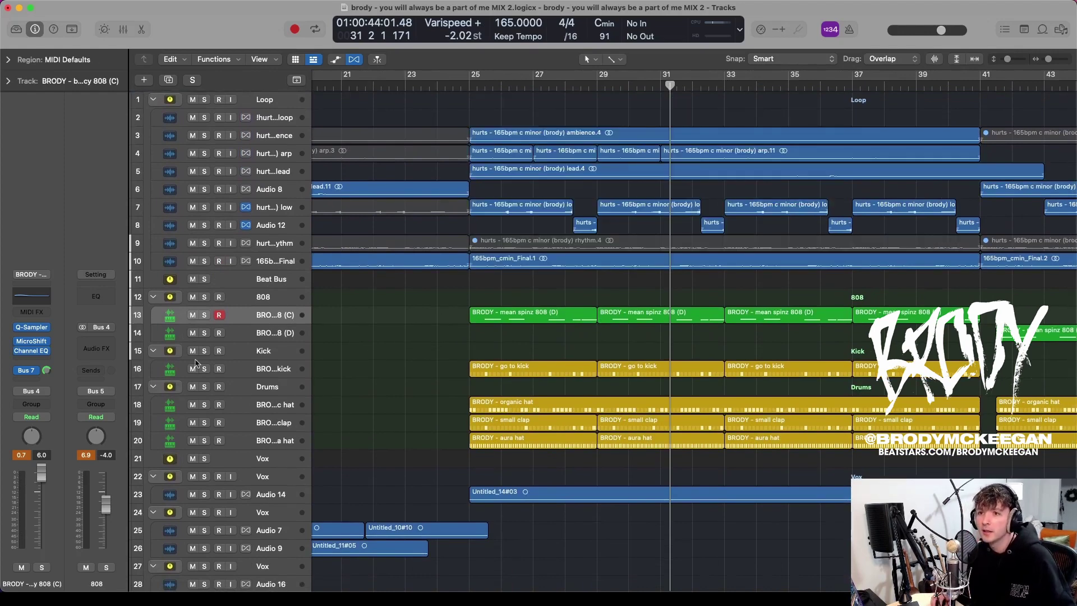
Step: Solo the Drums stack and play it from just before bar 25, with the organic hat, small clap and aura hat regions enlarged
{"action": "key", "text": "space"}
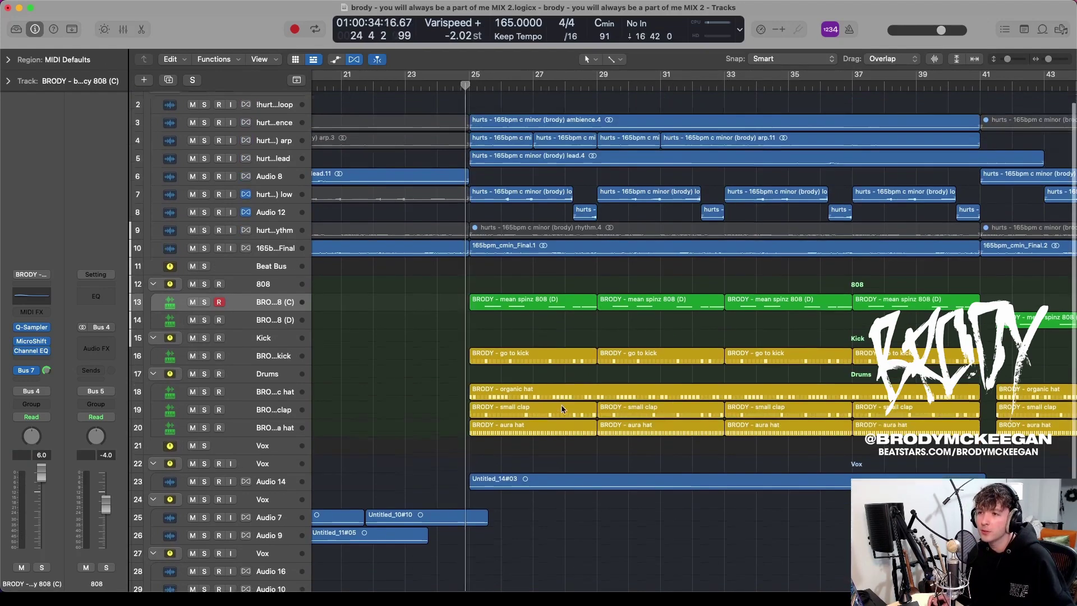
{"action": "scroll", "coordinate": [394, 226], "scroll_direction": "down", "scroll_amount": 3}
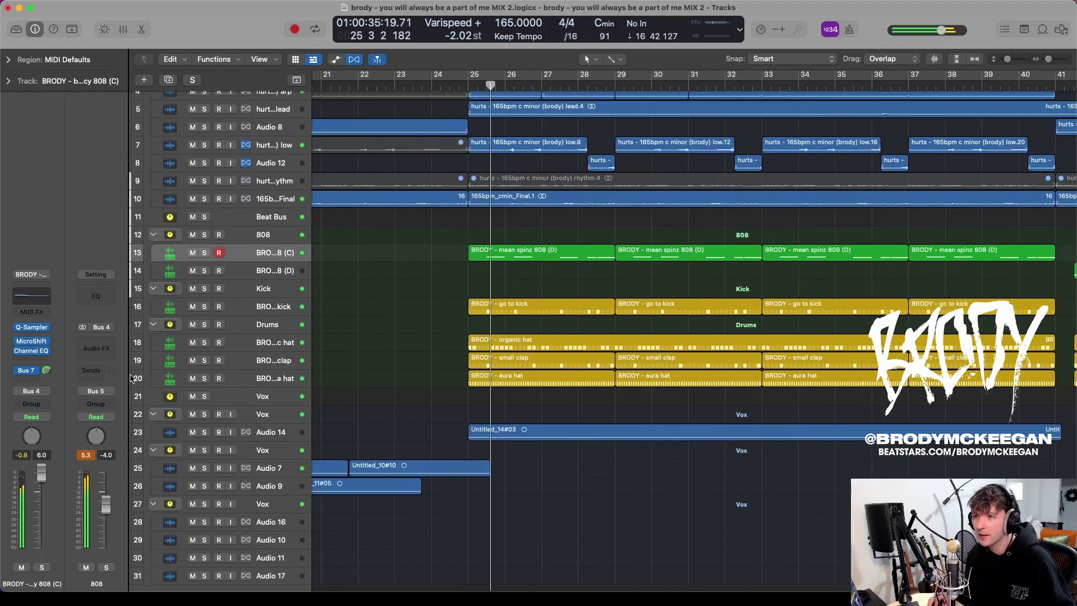
{"action": "left_click", "coordinate": [204, 324]}
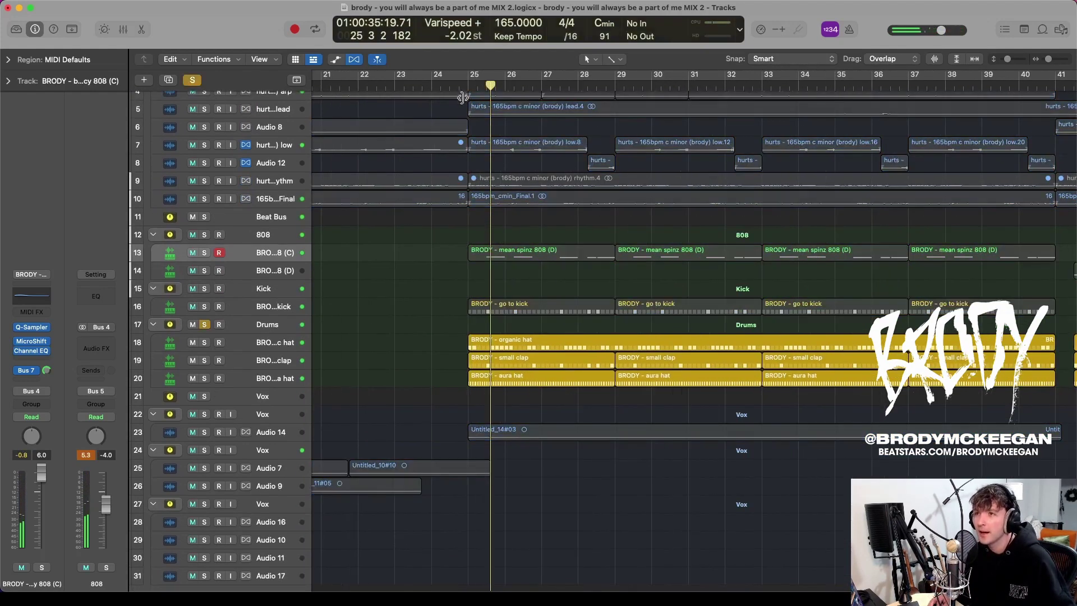
{"action": "key", "text": "space"}
{"action": "key", "text": "super+Right"}
{"action": "key", "text": "super+Right"}
{"action": "key", "text": "super+Down"}
{"action": "key", "text": "space"}
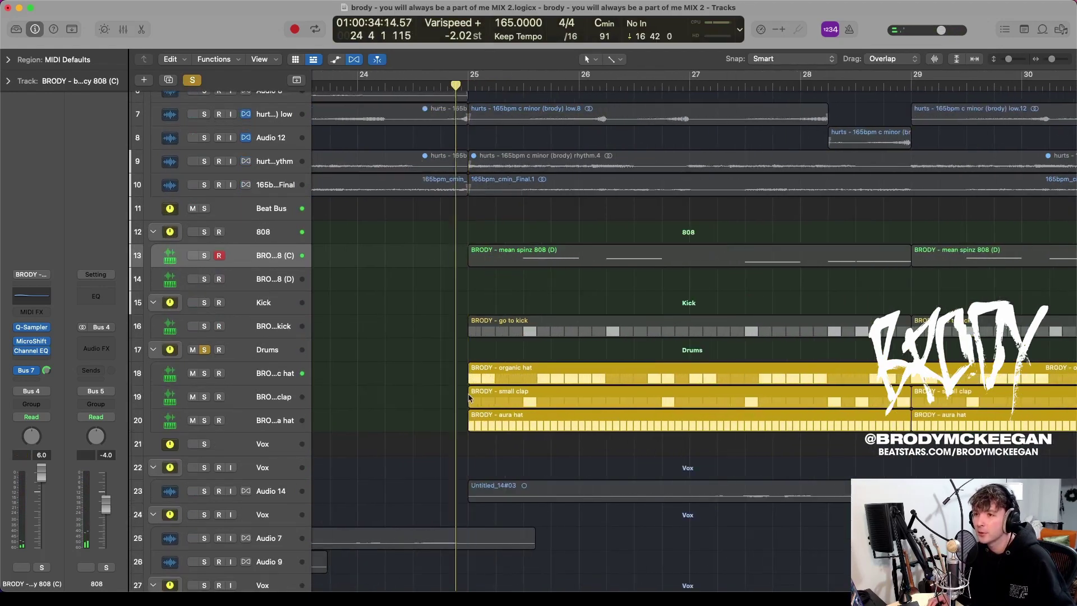
Step: Audition the soloed drums past bar 30, selecting the organic hat region and the small clap region at bar 29 along the way
{"action": "scroll", "coordinate": [537, 389], "scroll_direction": "right", "scroll_amount": 3}
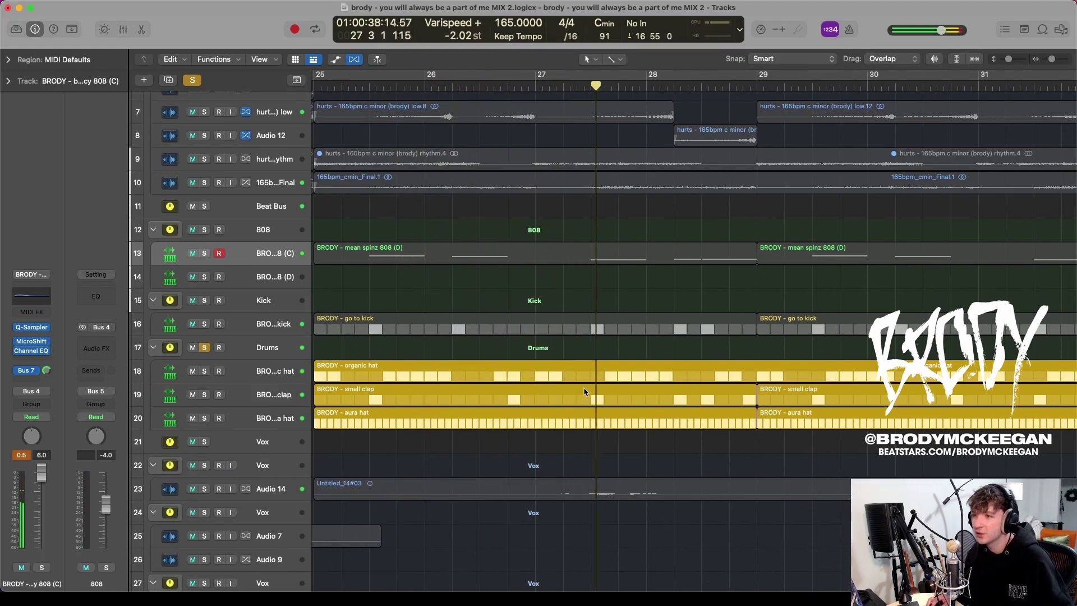
{"action": "left_click", "coordinate": [666, 373]}
{"action": "scroll", "coordinate": [665, 373], "scroll_direction": "right", "scroll_amount": 4}
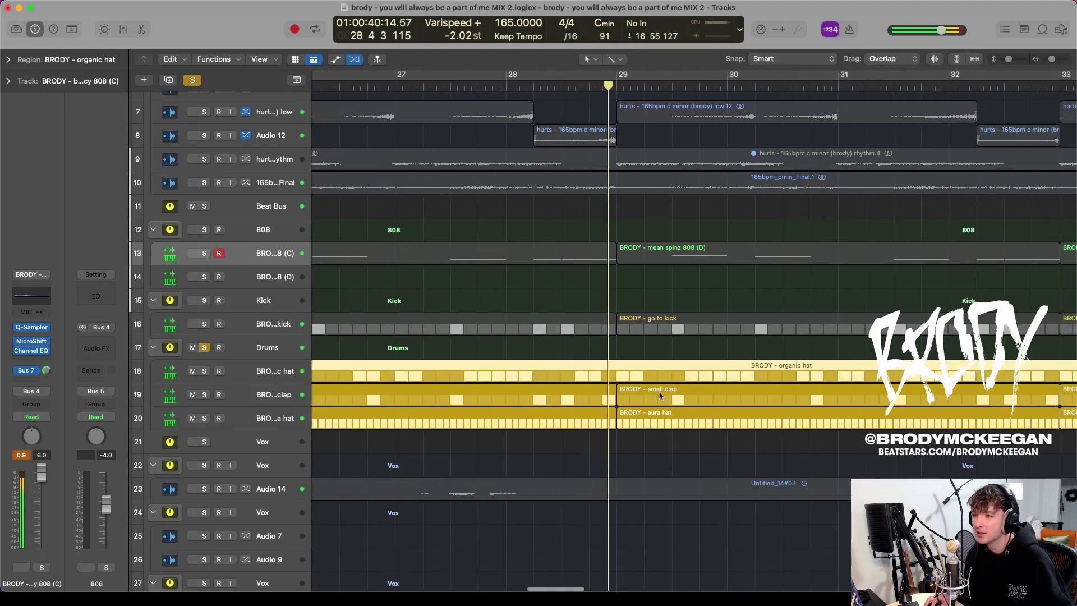
{"action": "left_click", "coordinate": [659, 392]}
{"action": "key", "text": "super+Left"}
{"action": "key", "text": "super+Left"}
{"action": "key", "text": "super+Left"}
{"action": "key", "text": "super+Left"}
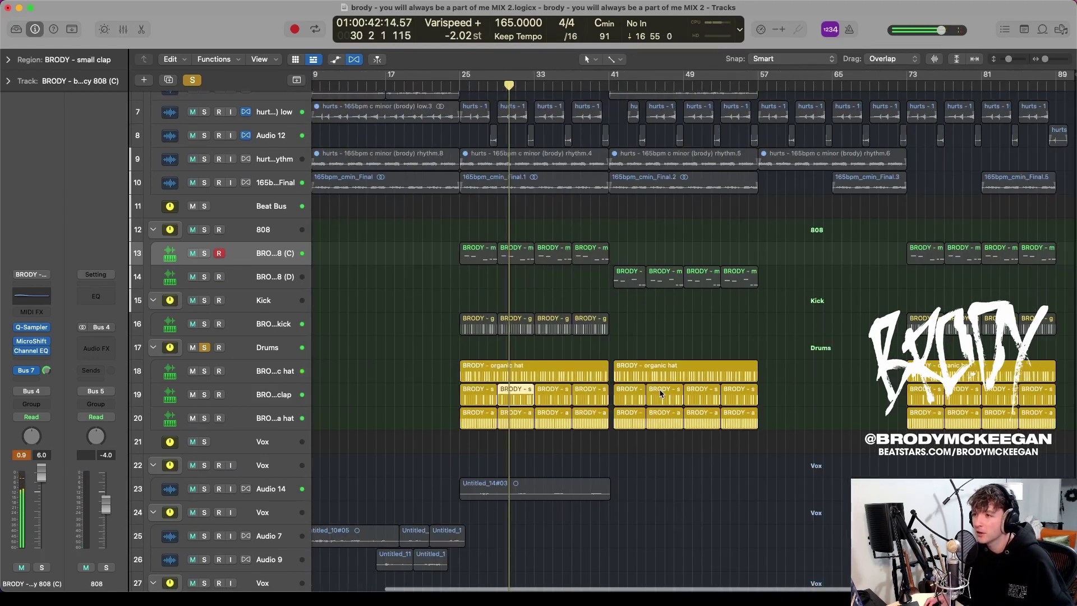
{"action": "key", "text": "super+Left"}
{"action": "key", "text": "super+Up"}
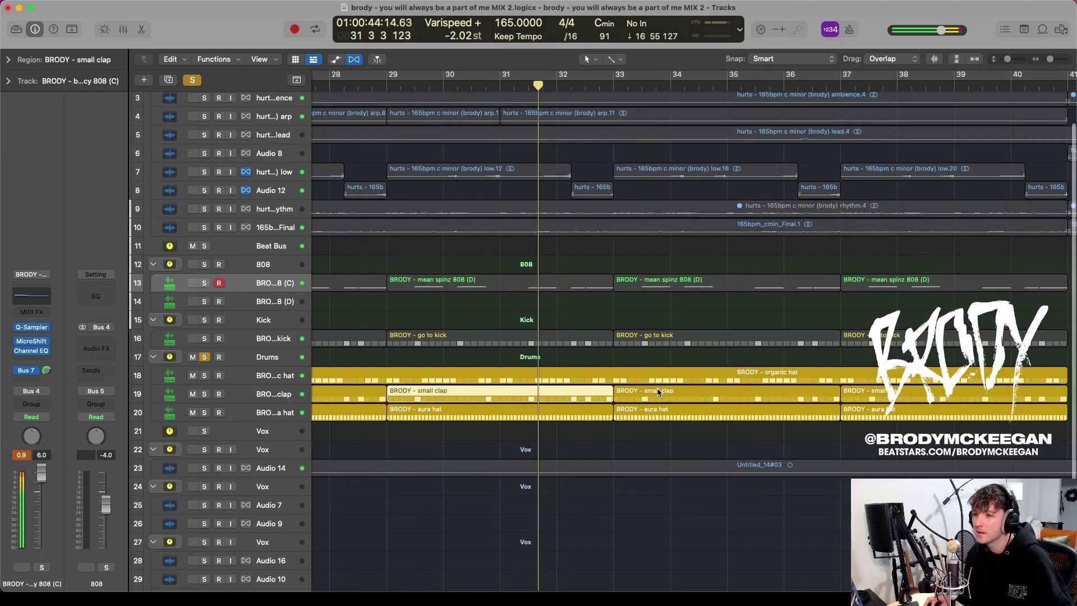
Step: Turn off the Drums solo and let the full mix play with the whole arrangement fitted into view
{"action": "key", "text": "super+Right"}
{"action": "key", "text": "super+Right"}
{"action": "key", "text": "super+Right"}
{"action": "left_click", "coordinate": [206, 357]}
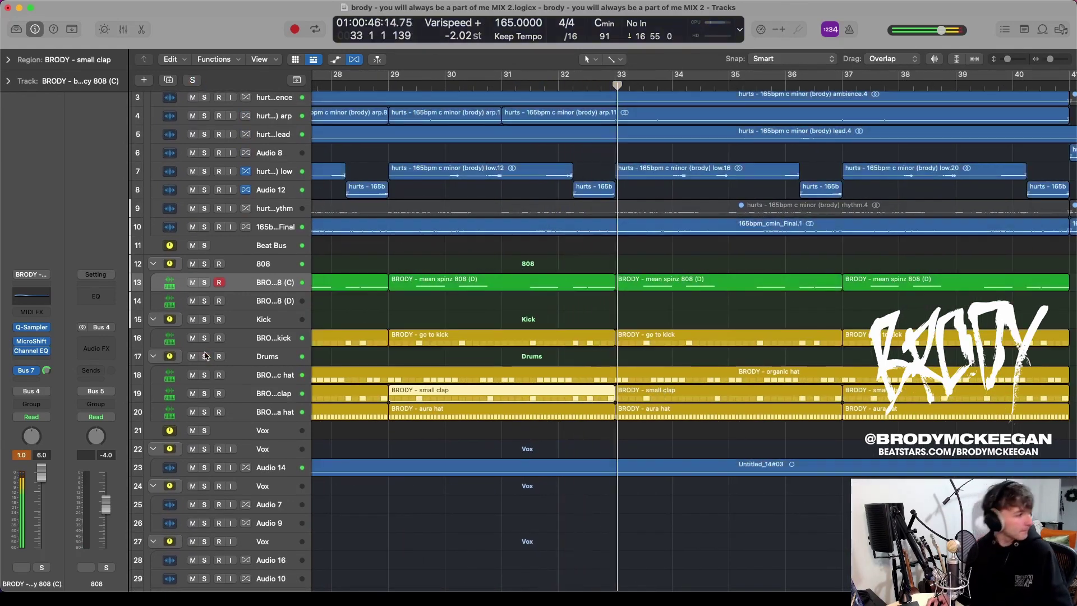
{"action": "key", "text": "super+Left"}
{"action": "key", "text": "super+Left"}
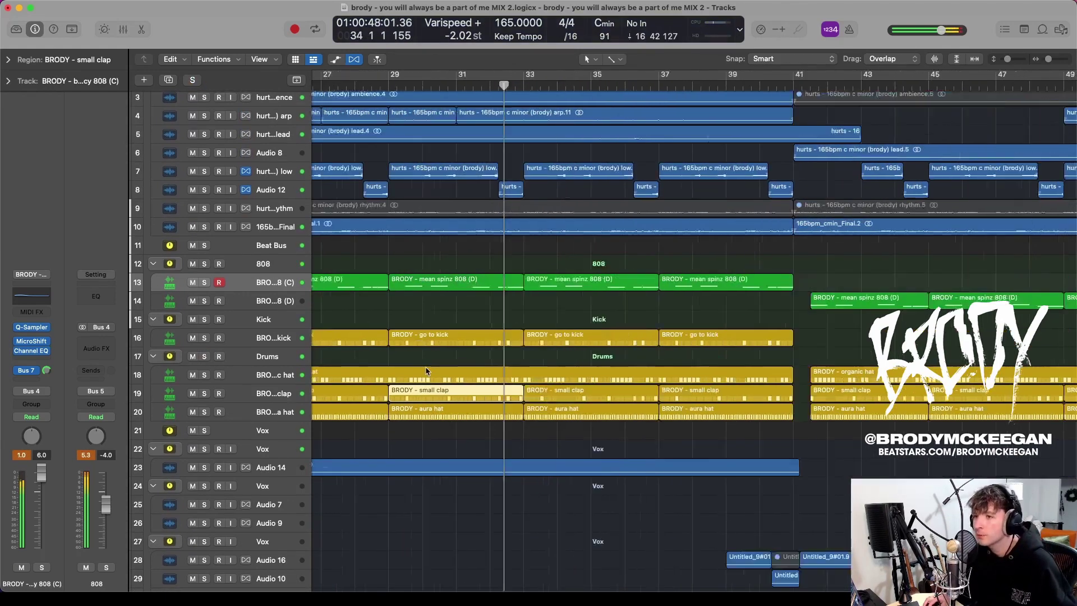
{"action": "left_click", "coordinate": [417, 357], "text": "ctrl+alt"}
{"action": "key", "text": "super+Up"}
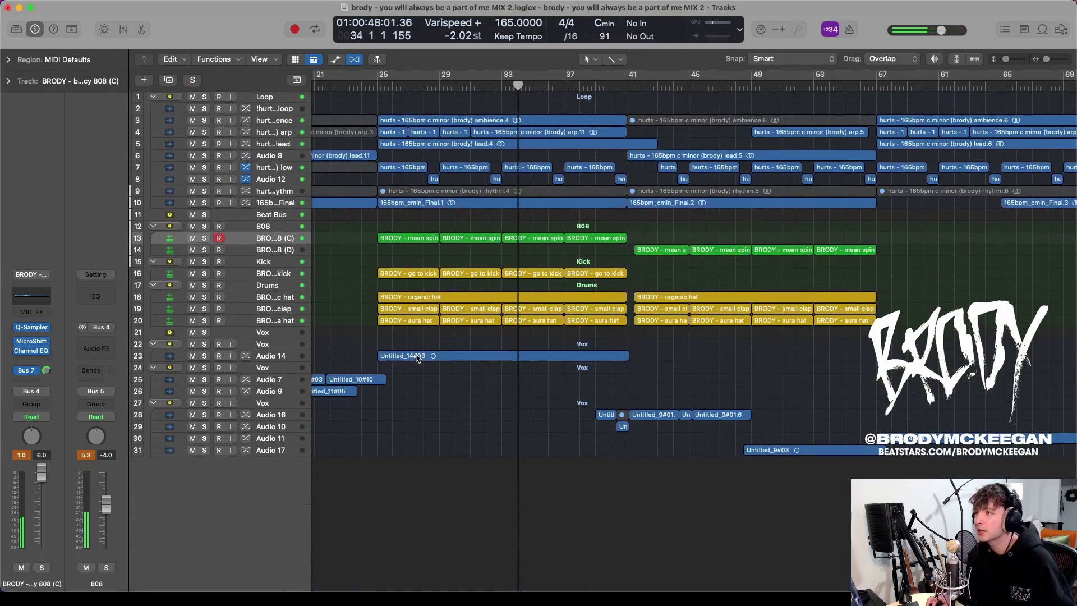
{"action": "key", "text": "super+Left"}
{"action": "key", "text": "super+Left"}
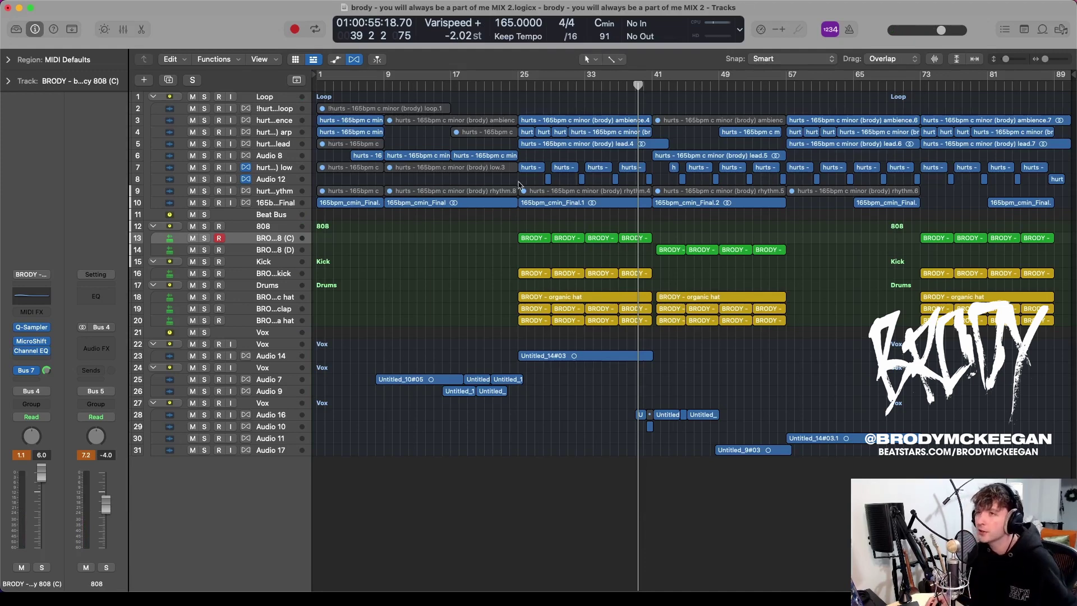
Step: Step the playhead through the arrangement's sections, from bar 9 to just before bar 25, and on to bars 41, 57 and 73
{"action": "left_click", "coordinate": [384, 81]}
{"action": "left_click", "coordinate": [569, 81]}
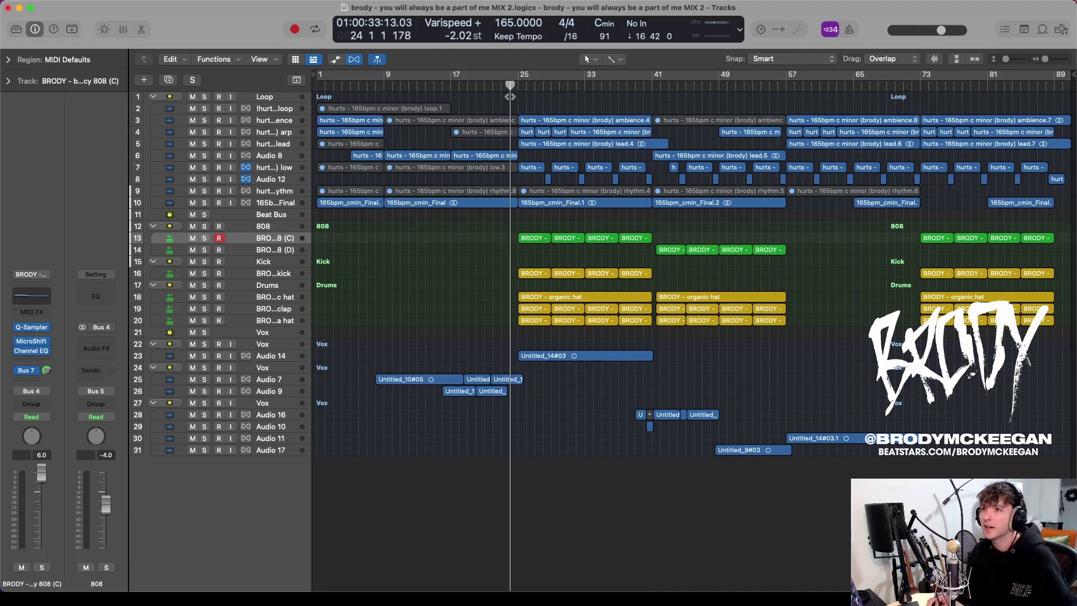
{"action": "left_click", "coordinate": [510, 82]}
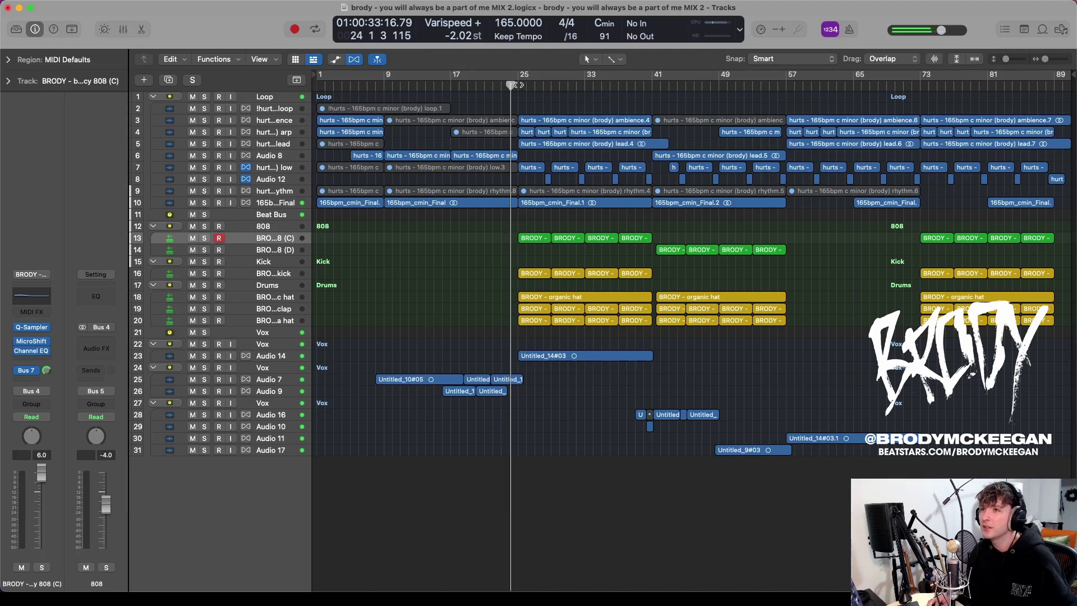
{"action": "key", "text": "space"}
{"action": "left_click", "coordinate": [653, 86]}
{"action": "left_click", "coordinate": [786, 85]}
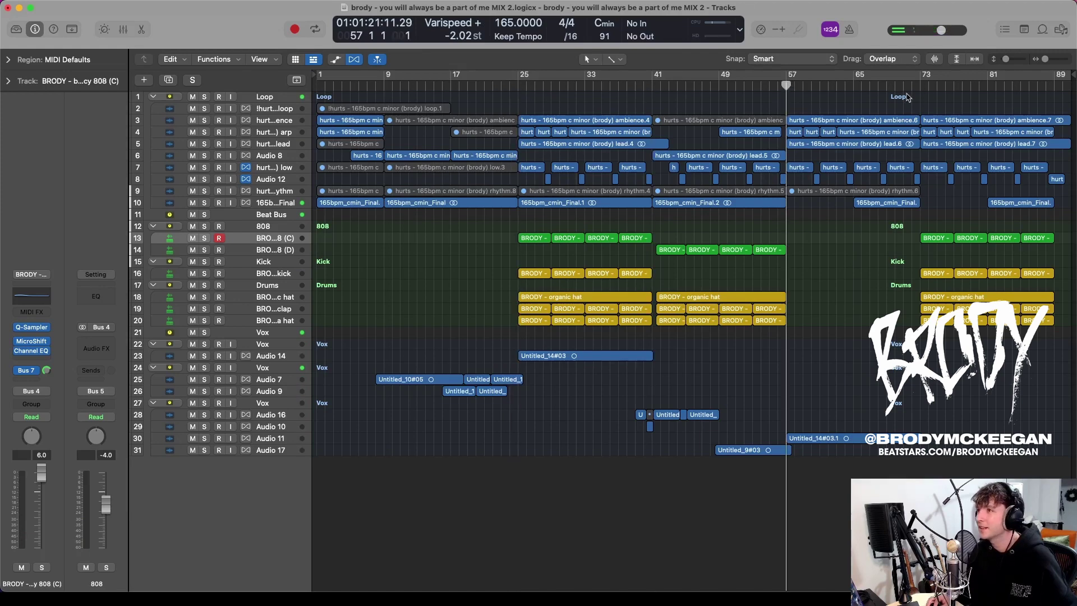
{"action": "left_click", "coordinate": [920, 85]}
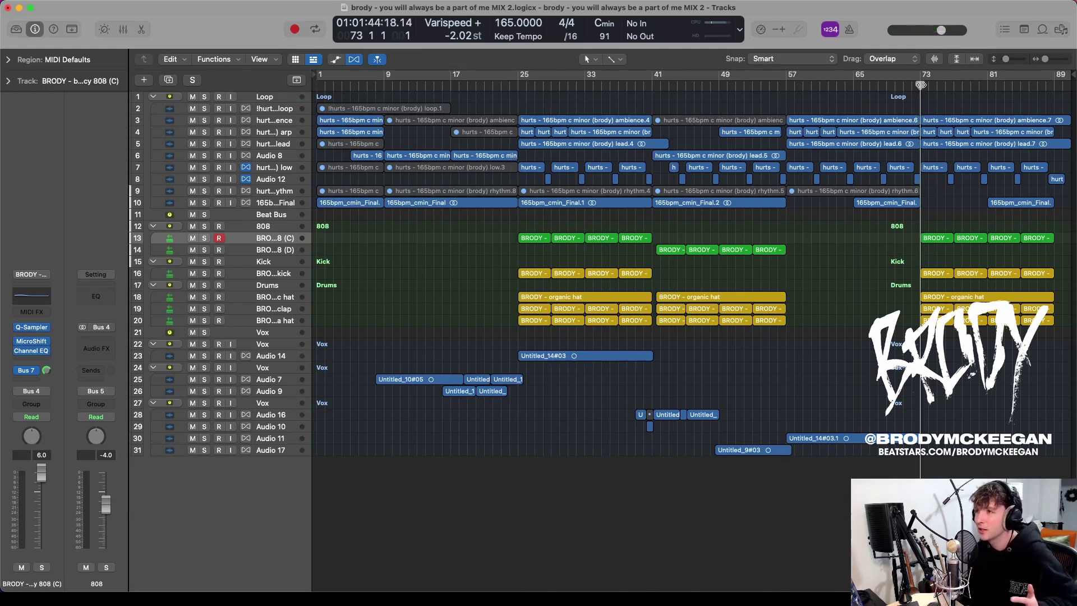
Step: Audition the full mix from around bar 25, from bar 57 and from bar 73 to compare the sections
{"action": "left_click", "coordinate": [517, 84]}
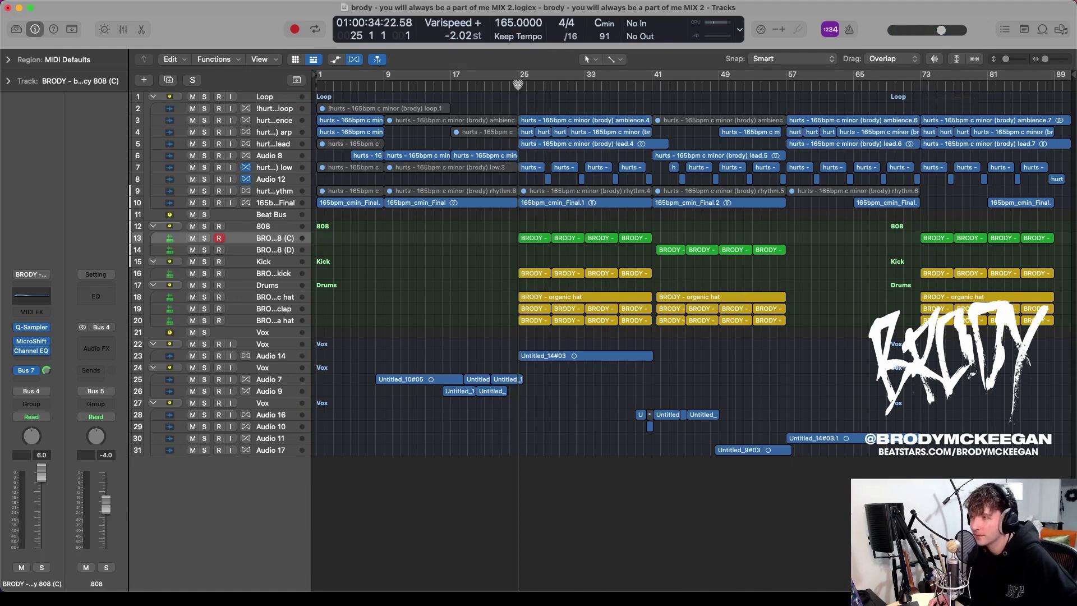
{"action": "left_click_drag", "start_coordinate": [518, 84], "coordinate": [550, 102]}
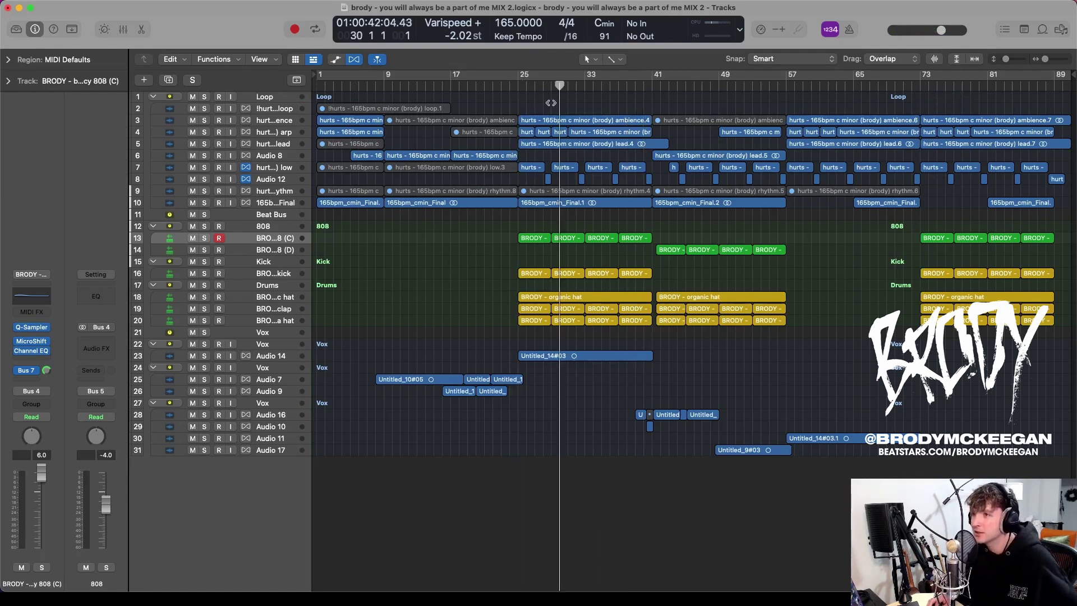
{"action": "key", "text": "space"}
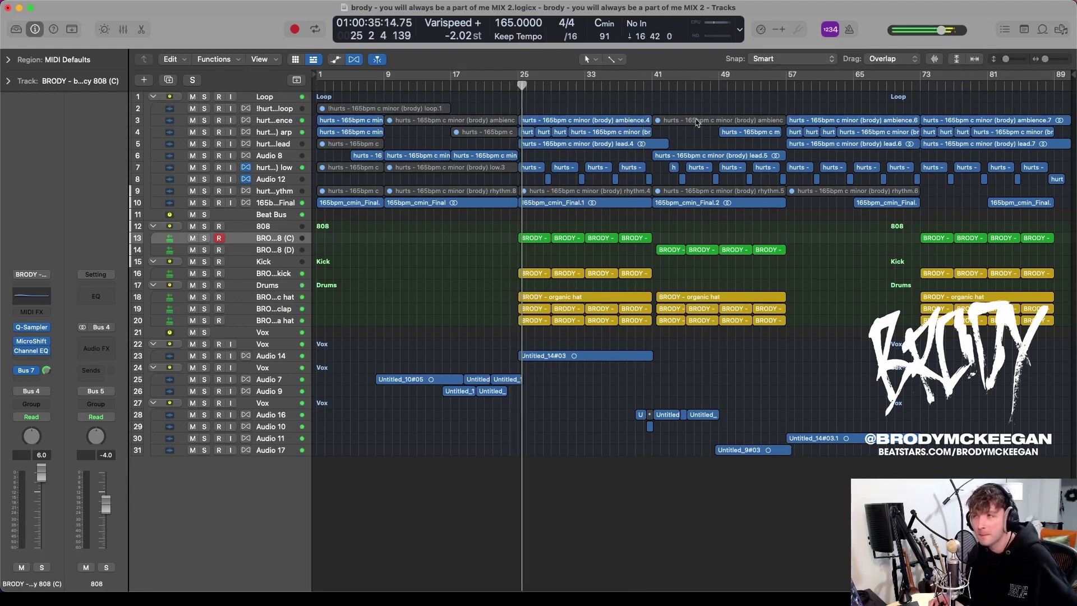
{"action": "left_click", "coordinate": [785, 86]}
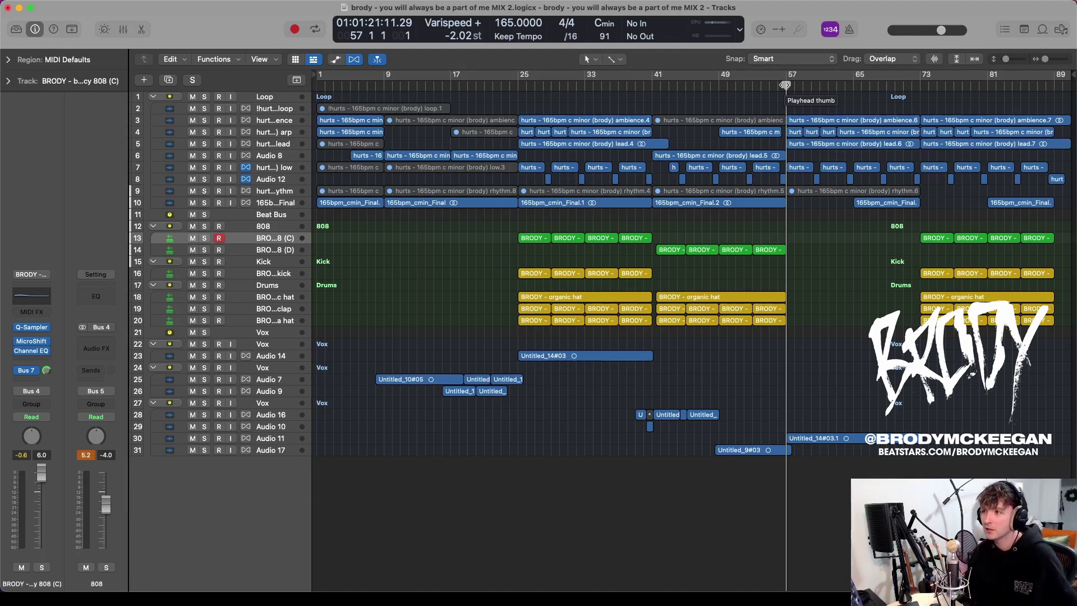
{"action": "key", "text": "space"}
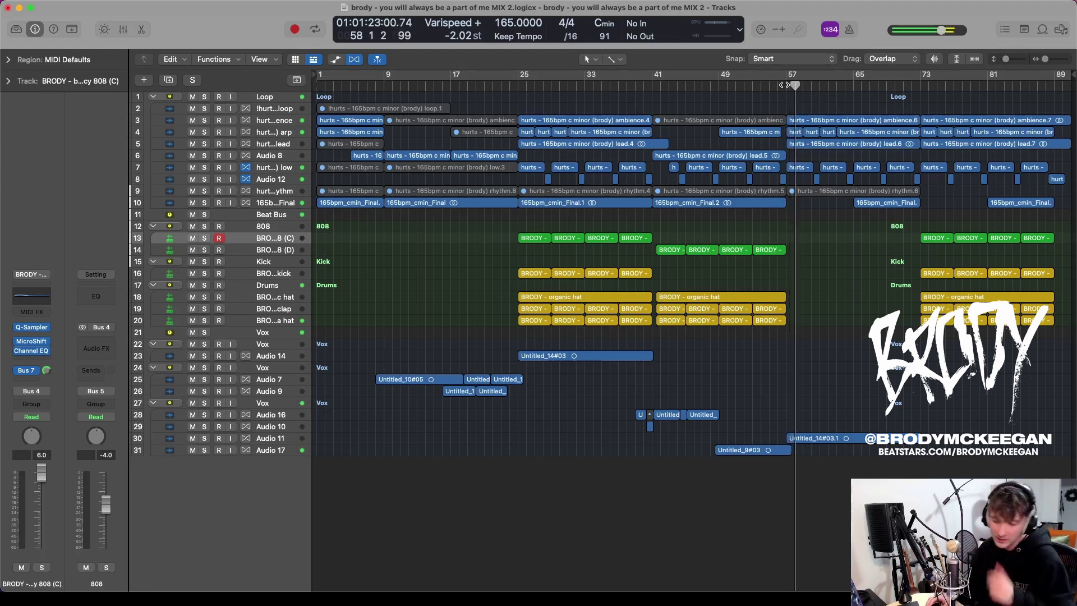
{"action": "left_click", "coordinate": [919, 86]}
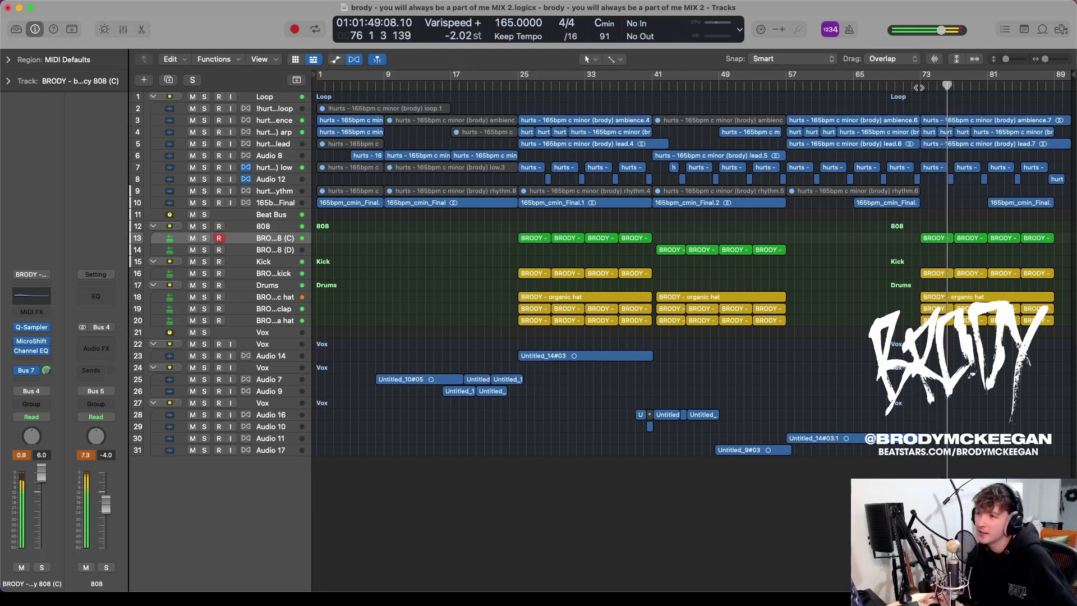
Step: Audition the full mix again from bar 73
{"action": "left_click_drag", "start_coordinate": [769, 88], "coordinate": [907, 125]}
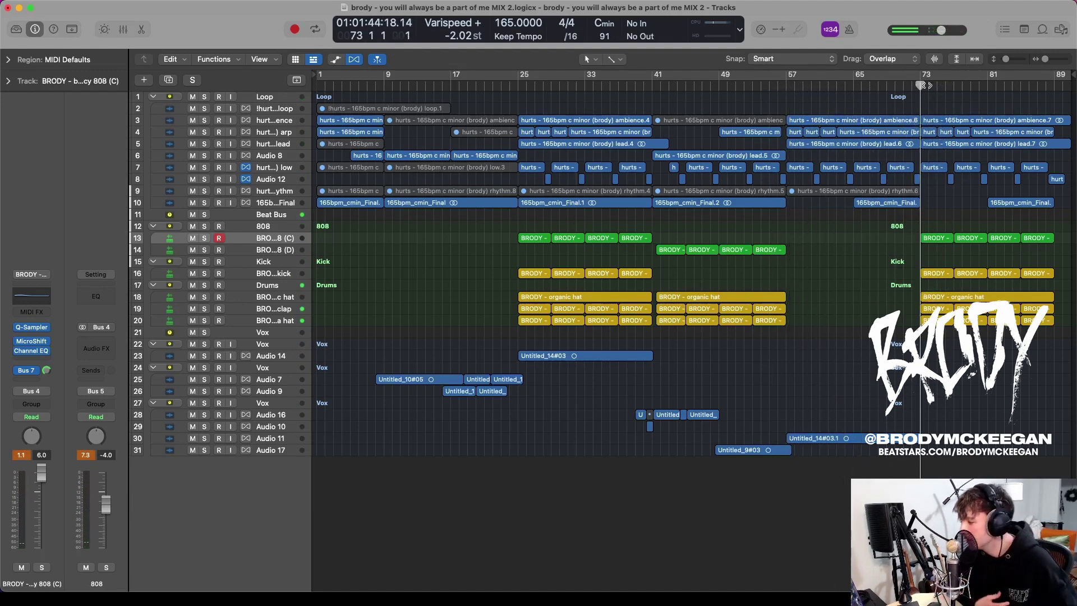
{"action": "key", "text": "space"}
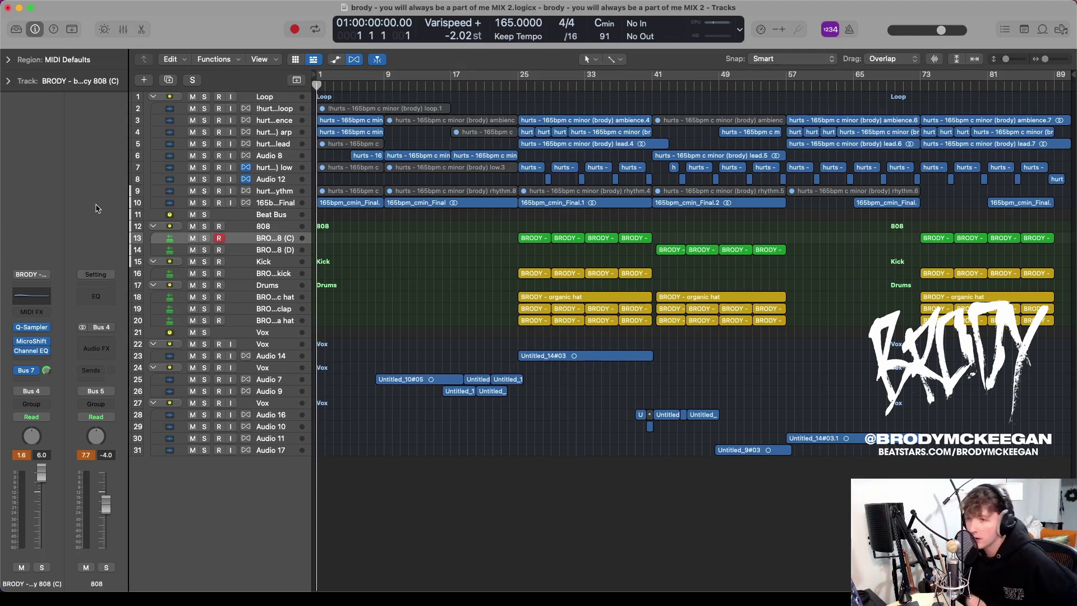
Step: Examine the vocal tracks below the drums and how their regions are laid out across the arrangement
{"action": "scroll", "coordinate": [488, 460], "scroll_direction": "up", "scroll_amount": 5}
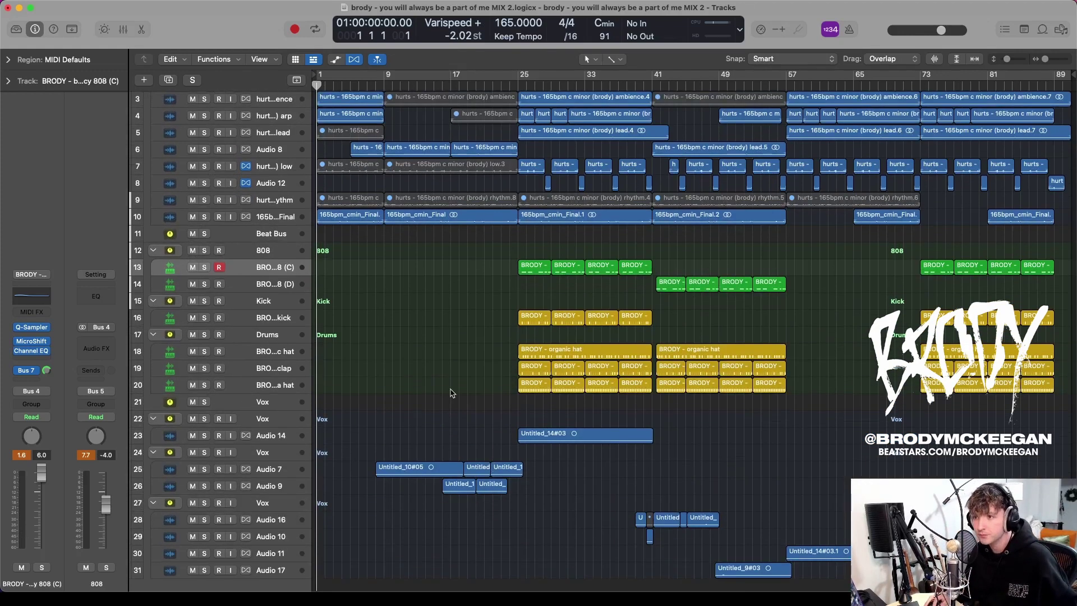
{"action": "scroll", "coordinate": [577, 472], "scroll_direction": "down", "scroll_amount": 5}
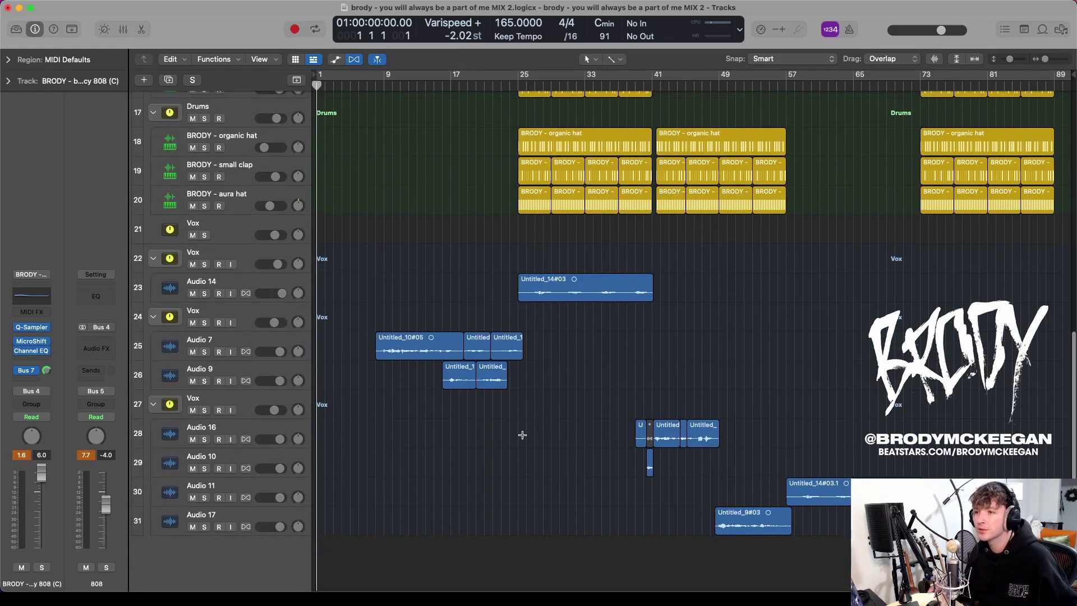
{"action": "left_click", "coordinate": [520, 436], "text": "ctrl+alt"}
{"action": "left_click", "coordinate": [533, 433], "text": "ctrl+alt"}
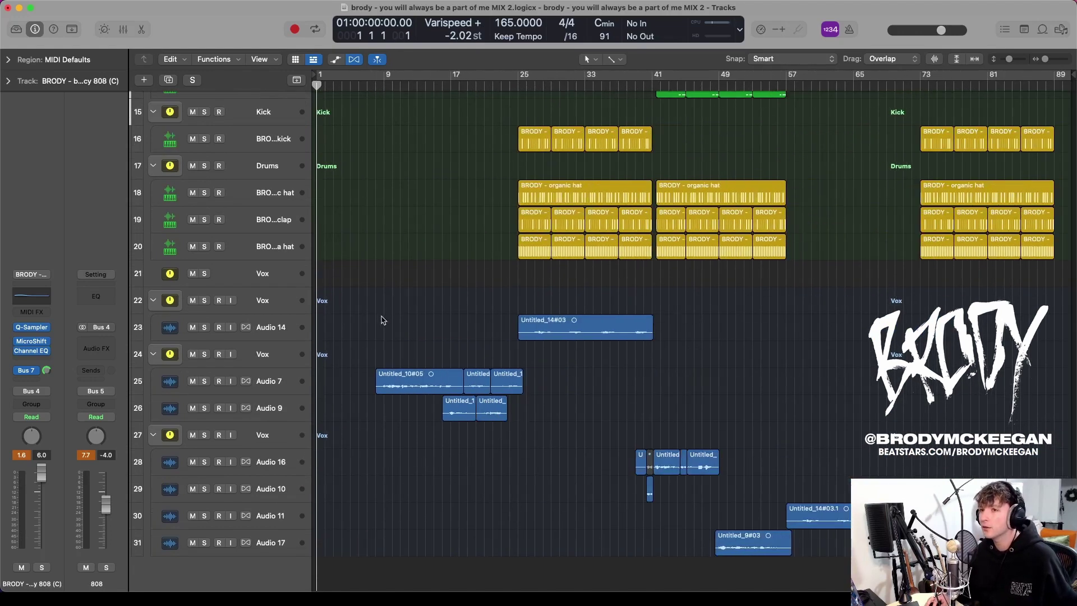
{"action": "left_click_drag", "start_coordinate": [374, 319], "coordinate": [879, 569]}
{"action": "left_click", "coordinate": [533, 469]}
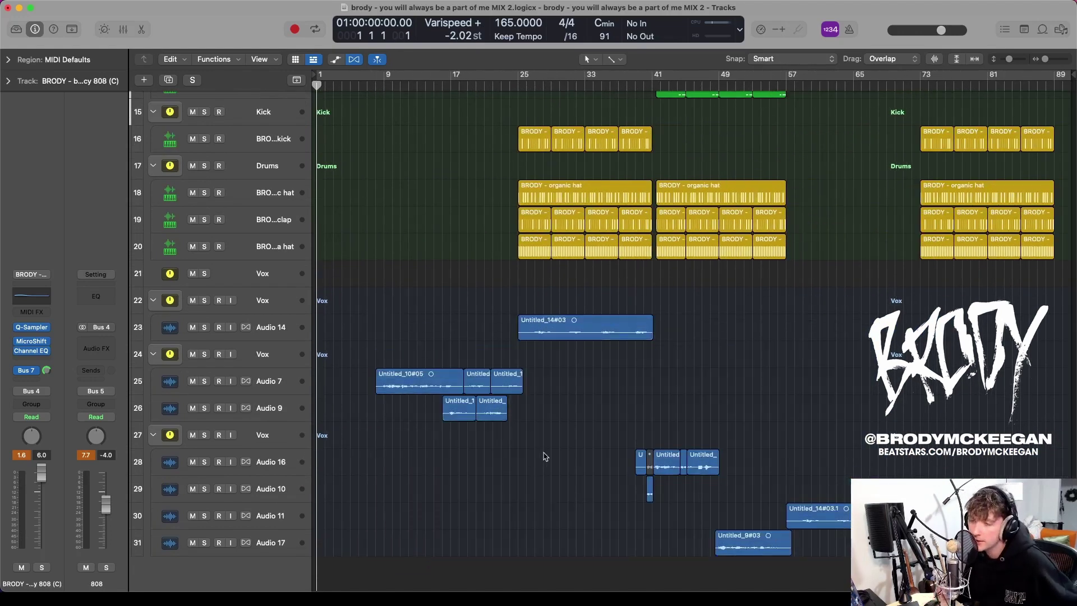
{"action": "left_click", "coordinate": [554, 452], "text": "ctrl+alt"}
{"action": "scroll", "coordinate": [554, 452], "scroll_direction": "right", "scroll_amount": 10}
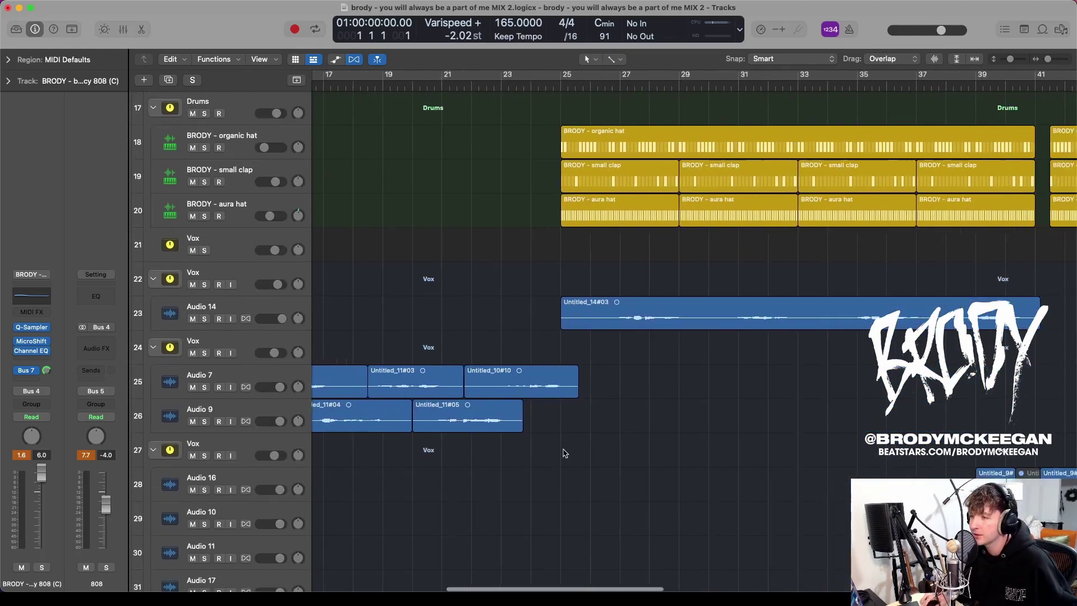
{"action": "scroll", "coordinate": [515, 429], "scroll_direction": "down", "scroll_amount": 3}
{"action": "key", "text": "super+Right"}
{"action": "key", "text": "super+Right"}
{"action": "key", "text": "super+Right"}
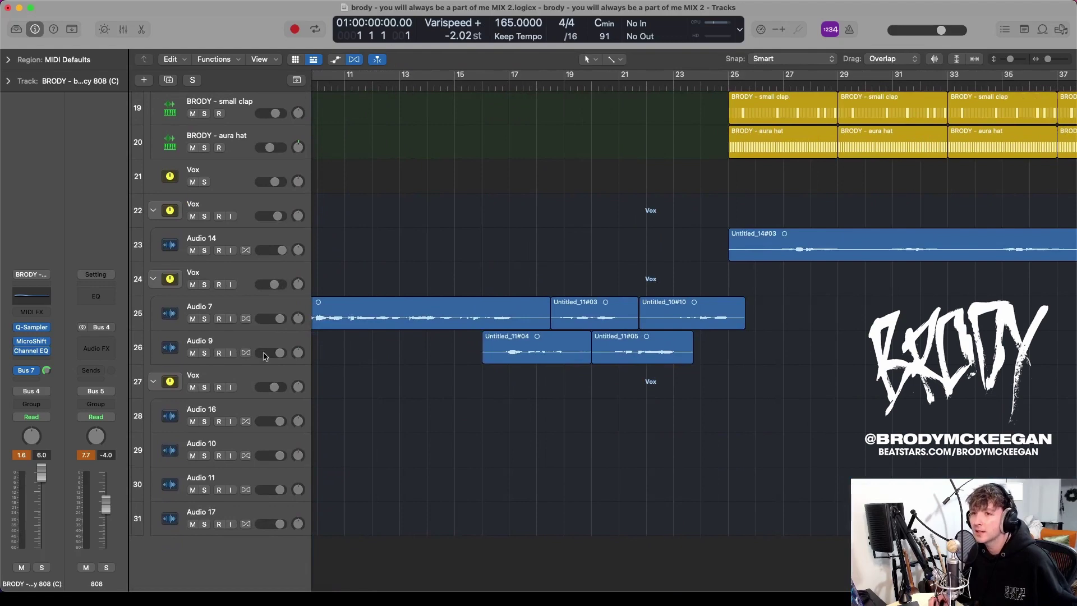
Step: Inspect the channel strips of the Audio 7 and Audio 9 vocals and of the main Vox bus on track 21
{"action": "left_click", "coordinate": [253, 314]}
{"action": "left_click", "coordinate": [253, 348]}
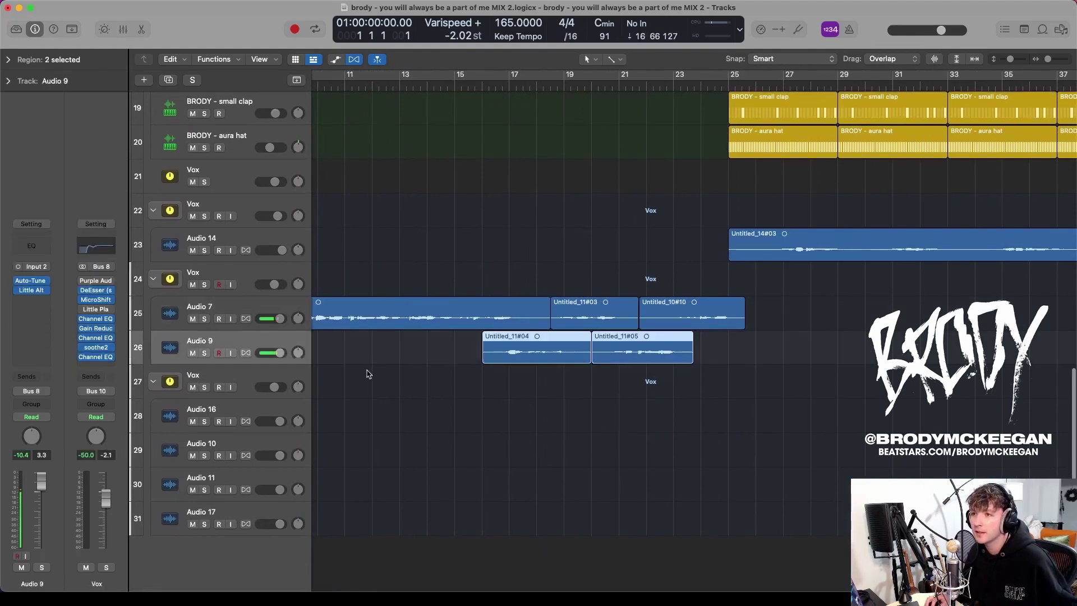
{"action": "key", "text": "super+Left"}
{"action": "key", "text": "super+Left"}
{"action": "key", "text": "super+Left"}
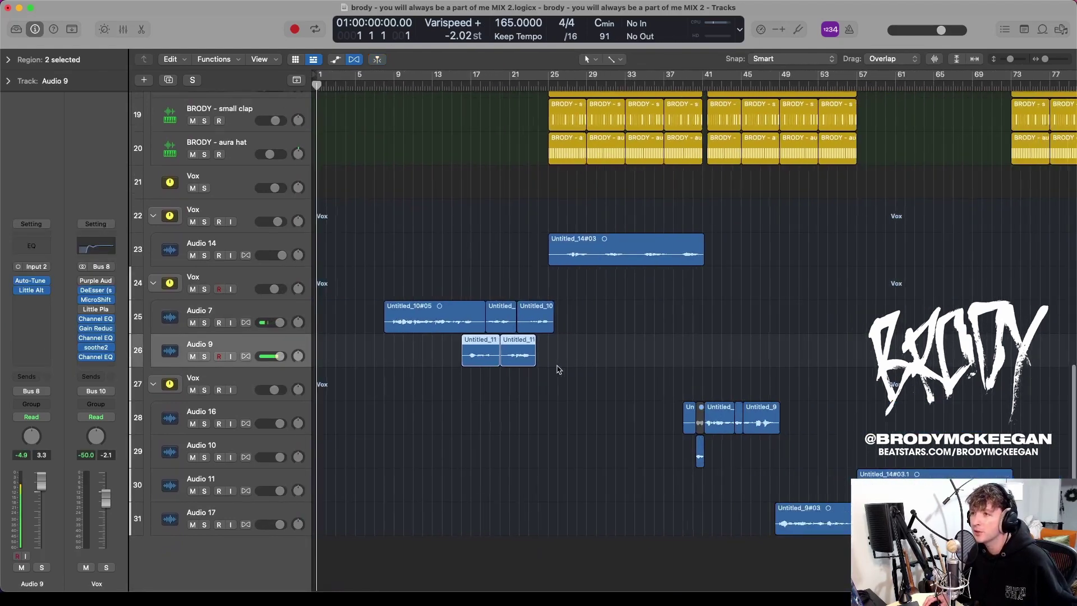
{"action": "scroll", "coordinate": [468, 248], "scroll_direction": "right", "scroll_amount": 2}
{"action": "left_click", "coordinate": [404, 247]}
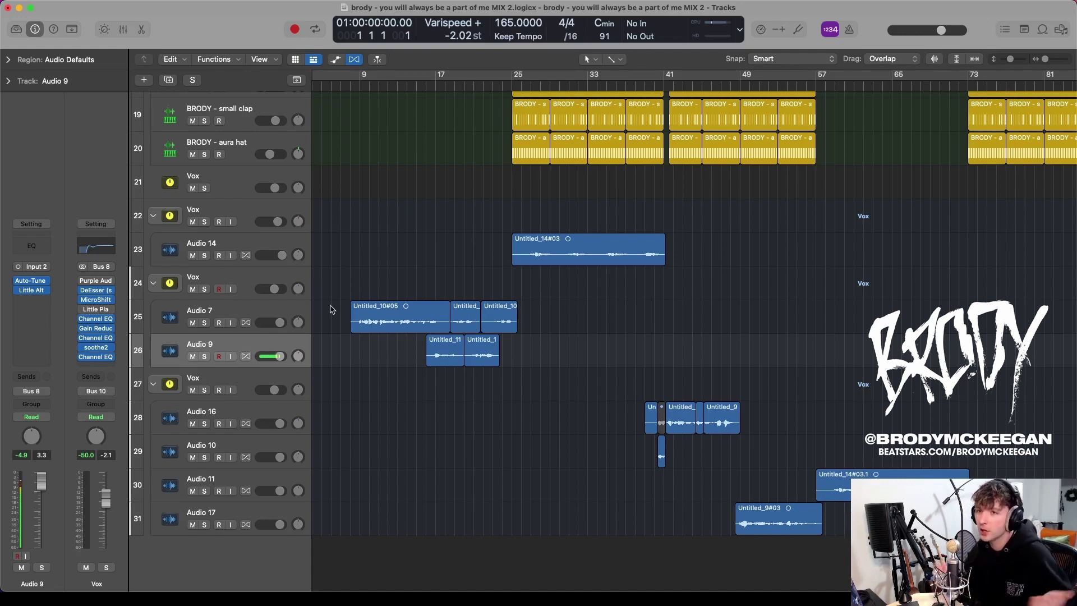
{"action": "left_click", "coordinate": [235, 176]}
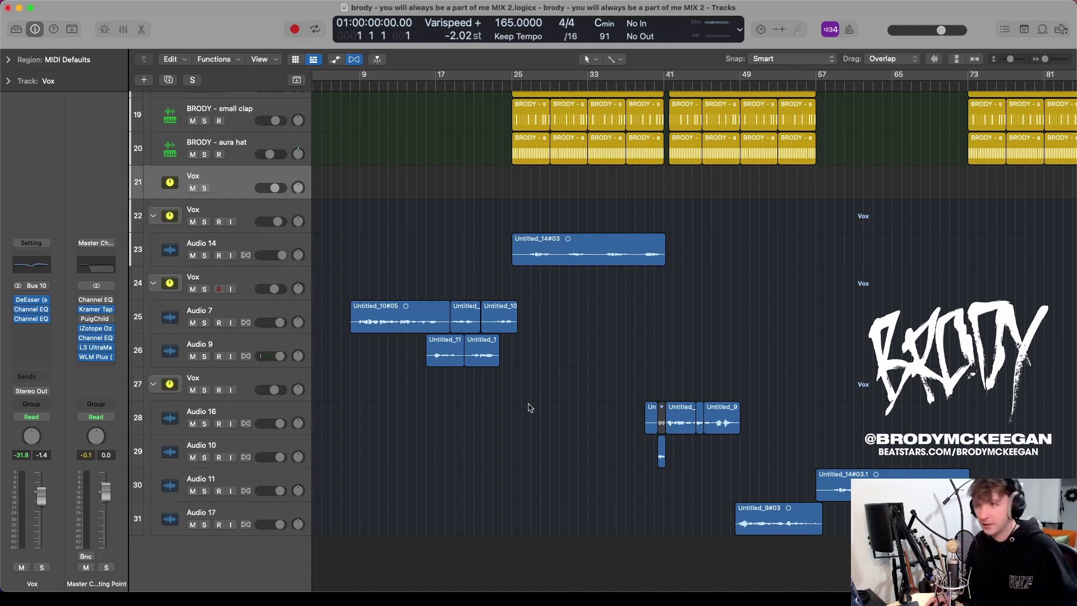
Step: Inspect the Audio 7 vocal and its Vox stack on track 24, and play the section from around bar 7
{"action": "key", "text": "z"}
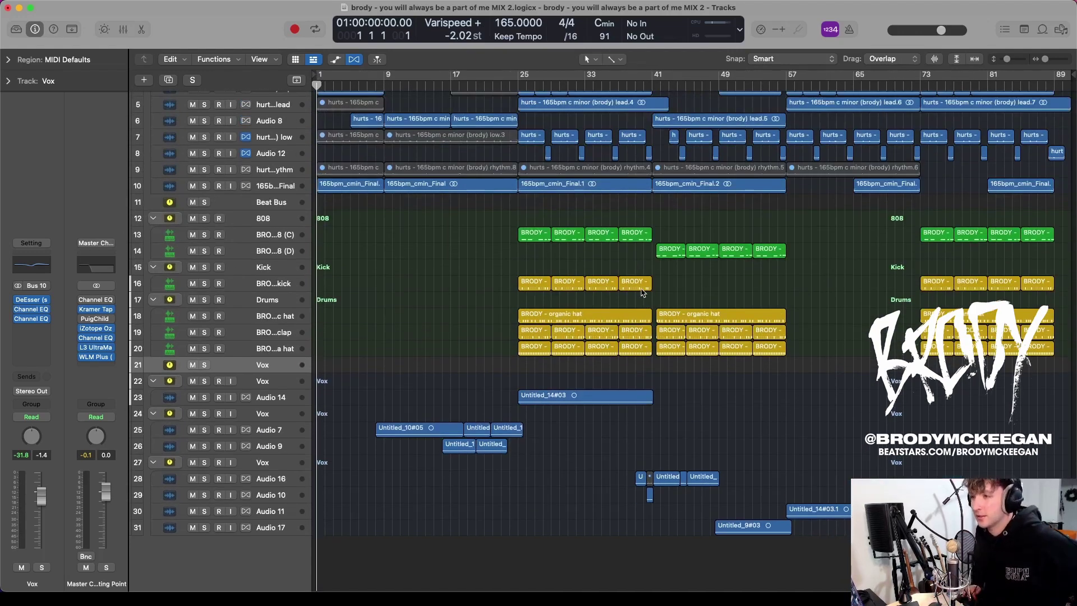
{"action": "left_click", "coordinate": [674, 280], "text": "ctrl+alt"}
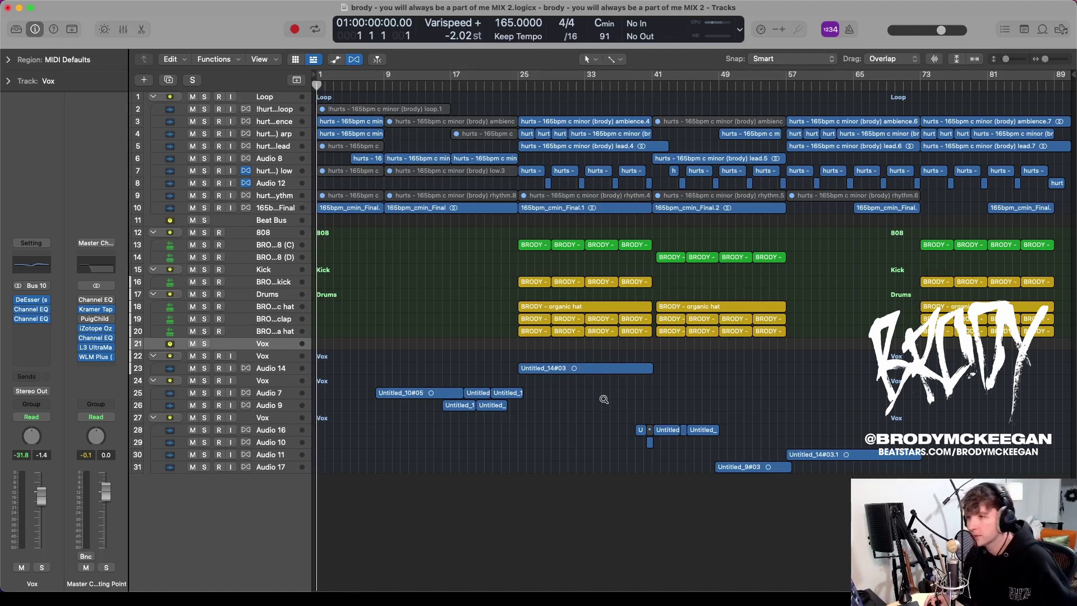
{"action": "key", "text": "super+Down"}
{"action": "key", "text": "super+Down"}
{"action": "key", "text": "super+Down"}
{"action": "key", "text": "super+Down"}
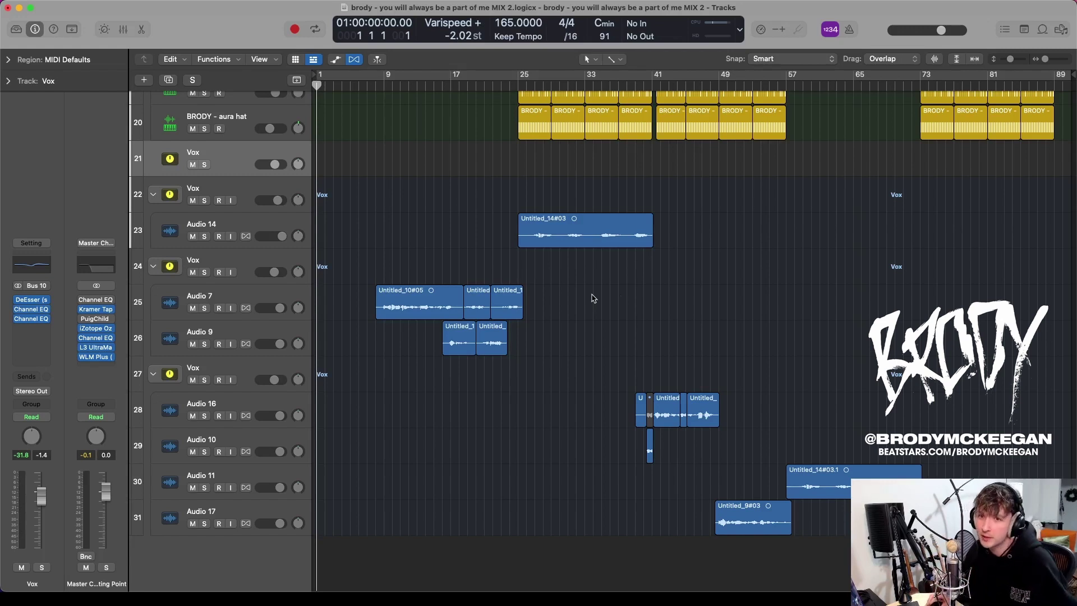
{"action": "left_click", "coordinate": [248, 291]}
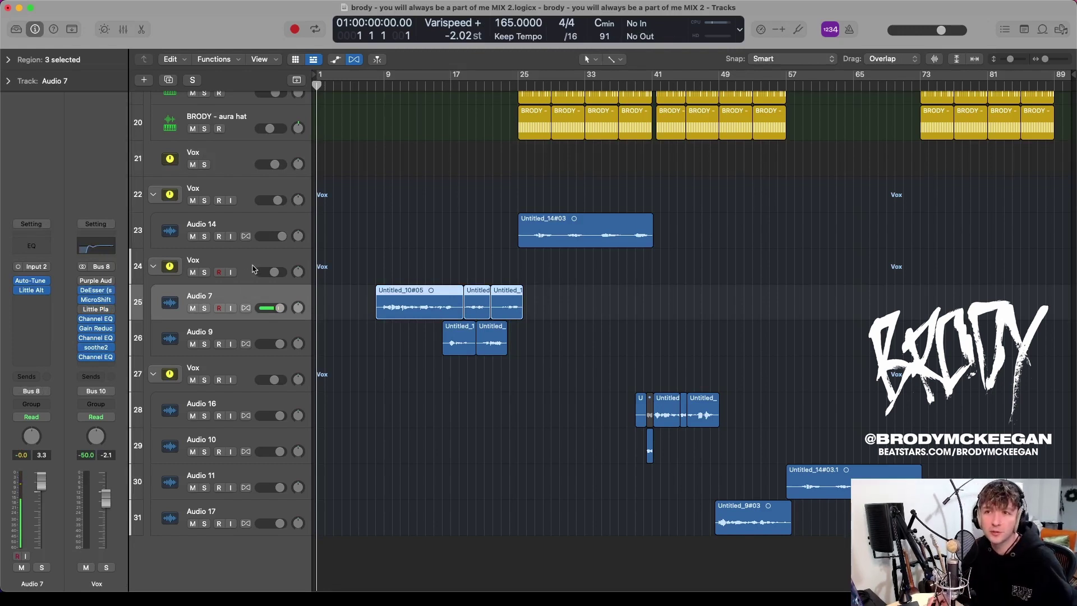
{"action": "left_click", "coordinate": [253, 268]}
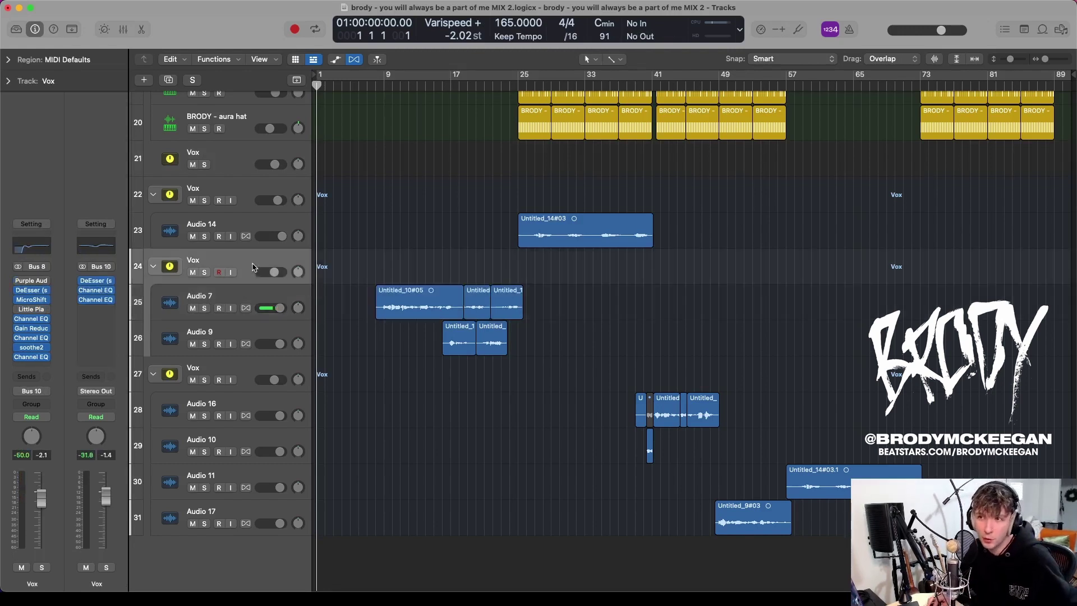
{"action": "double_click", "coordinate": [370, 85]}
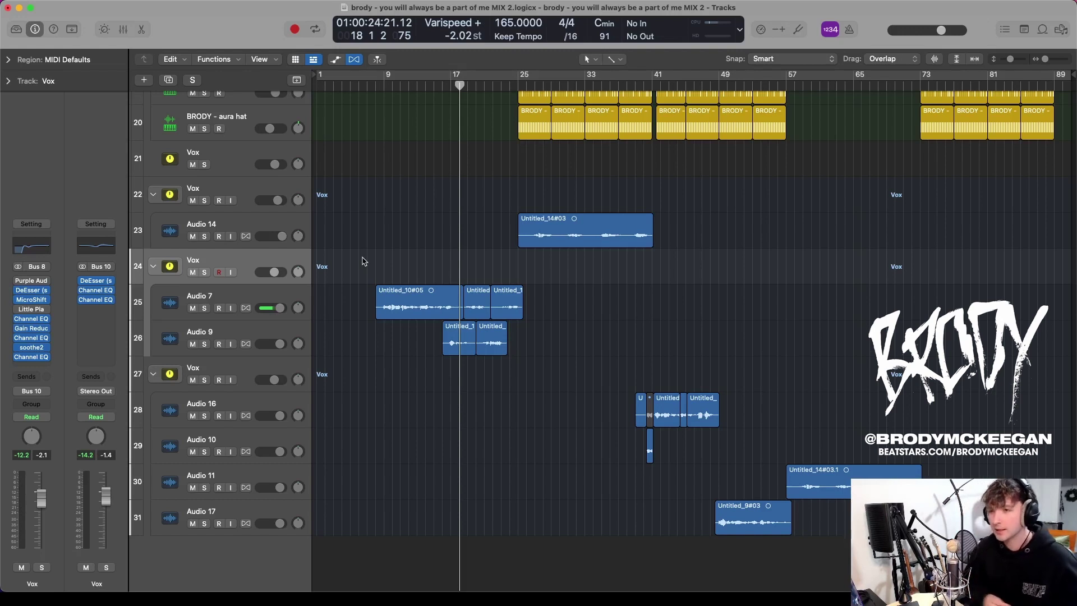
{"action": "left_click", "coordinate": [233, 288]}
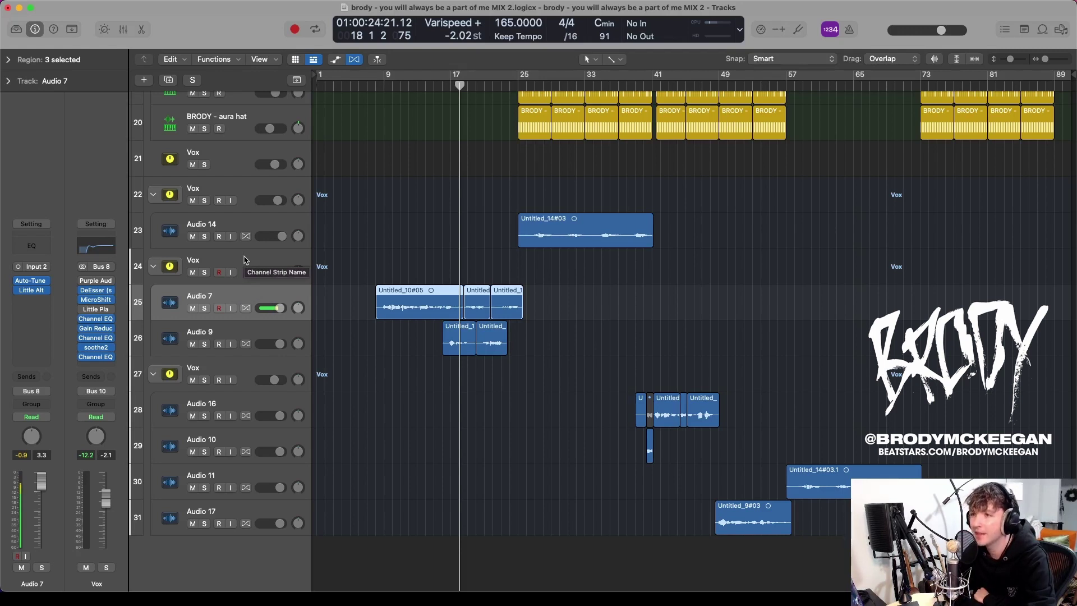
Step: Solo the main Vox bus on track 21 and inspect the Vox stacks on tracks 27, 24 and 22
{"action": "scroll", "coordinate": [244, 260], "scroll_direction": "up", "scroll_amount": 2}
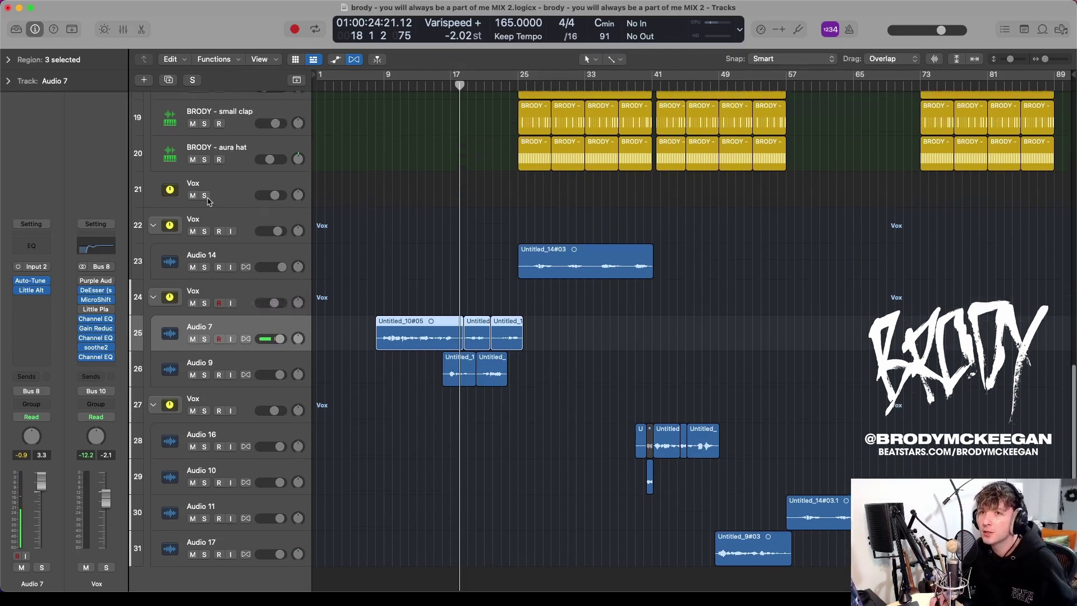
{"action": "left_click", "coordinate": [205, 196]}
{"action": "left_click", "coordinate": [359, 329]}
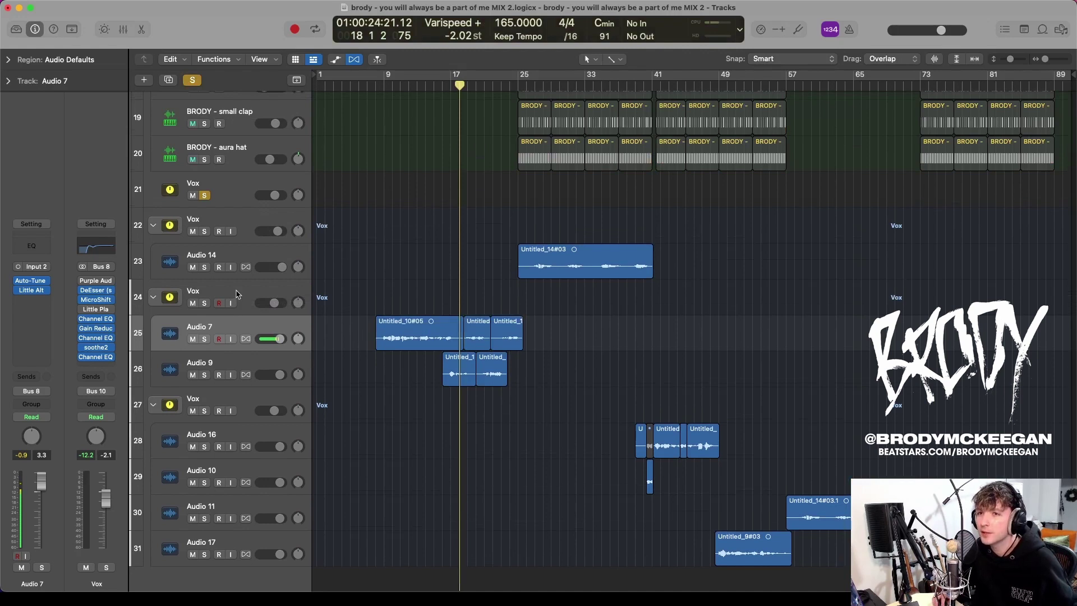
{"action": "key", "text": "Down"}
{"action": "key", "text": "Down"}
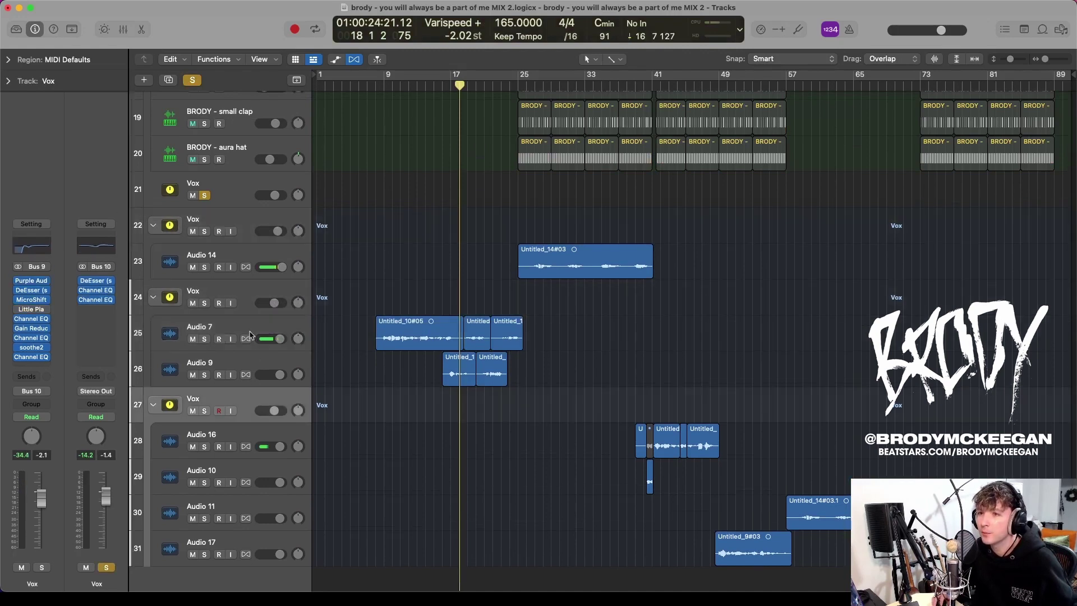
{"action": "left_click", "coordinate": [246, 289]}
{"action": "left_click", "coordinate": [246, 219]}
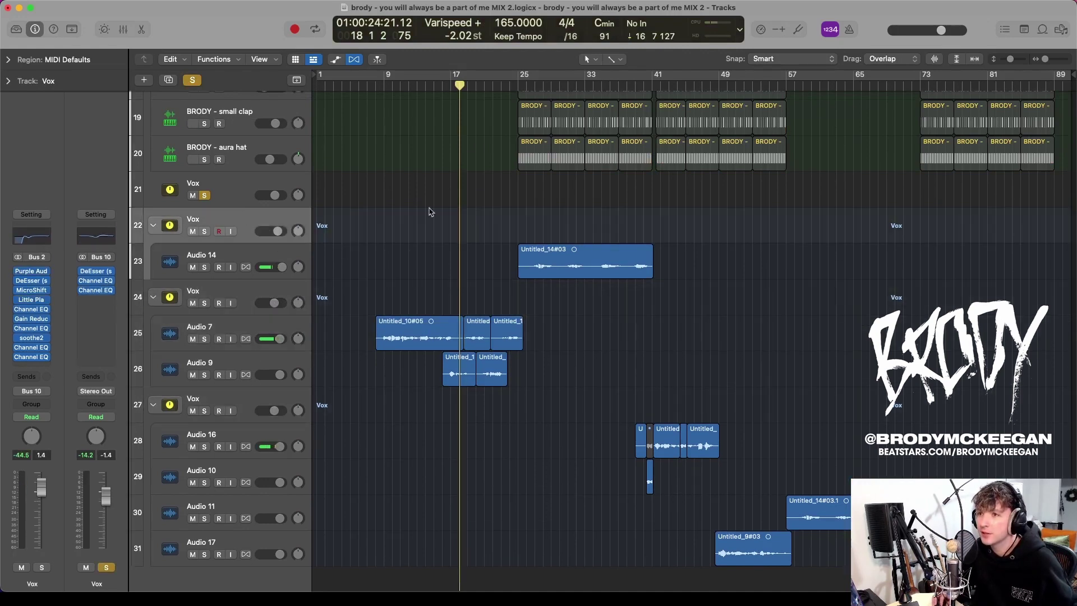
Step: Audition the soloed vocals from around bar 9, from bars 27 and 42, and from around bar 50
{"action": "left_click", "coordinate": [387, 85]}
{"action": "key", "text": "space"}
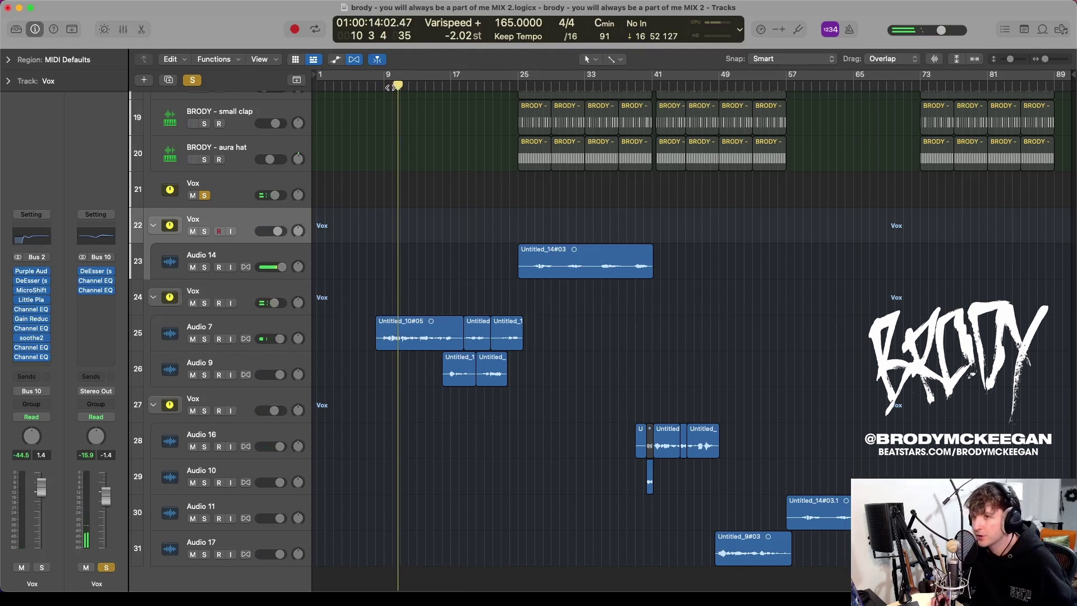
{"action": "left_click", "coordinate": [533, 86]}
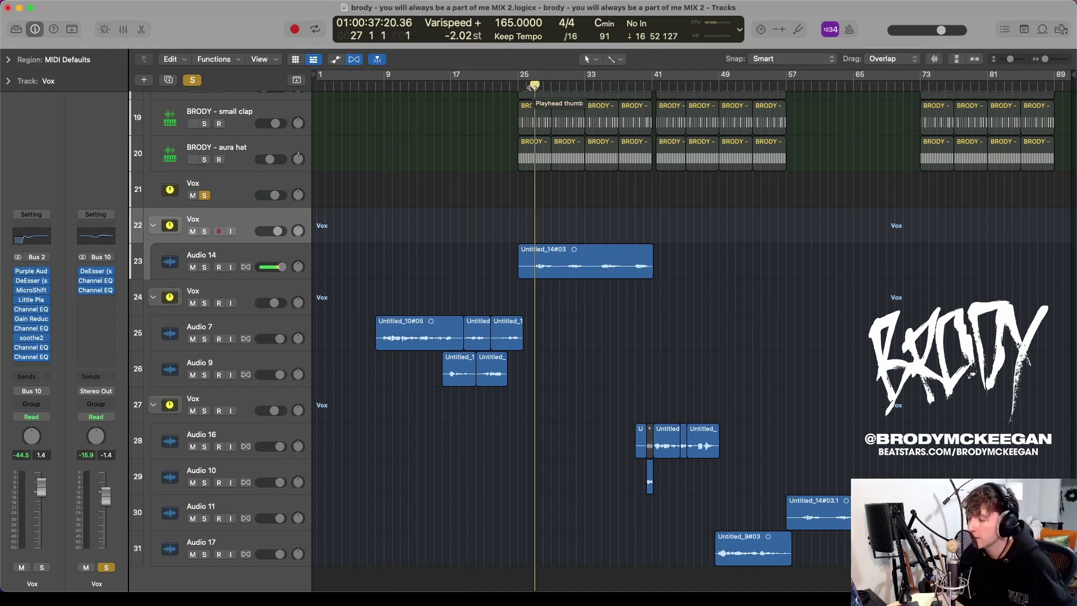
{"action": "key", "text": "space"}
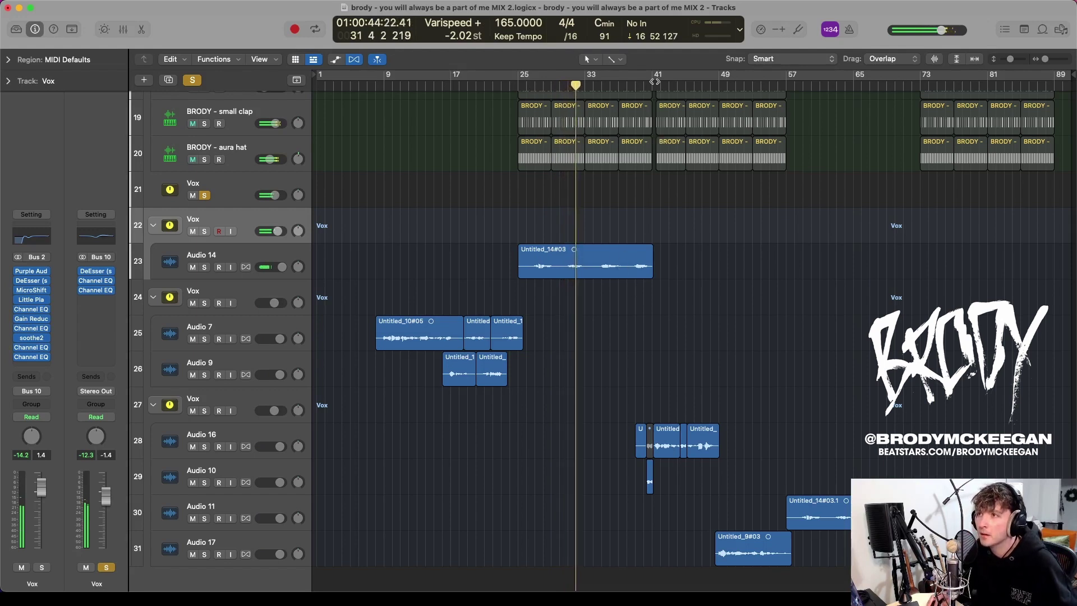
{"action": "left_click", "coordinate": [655, 85]}
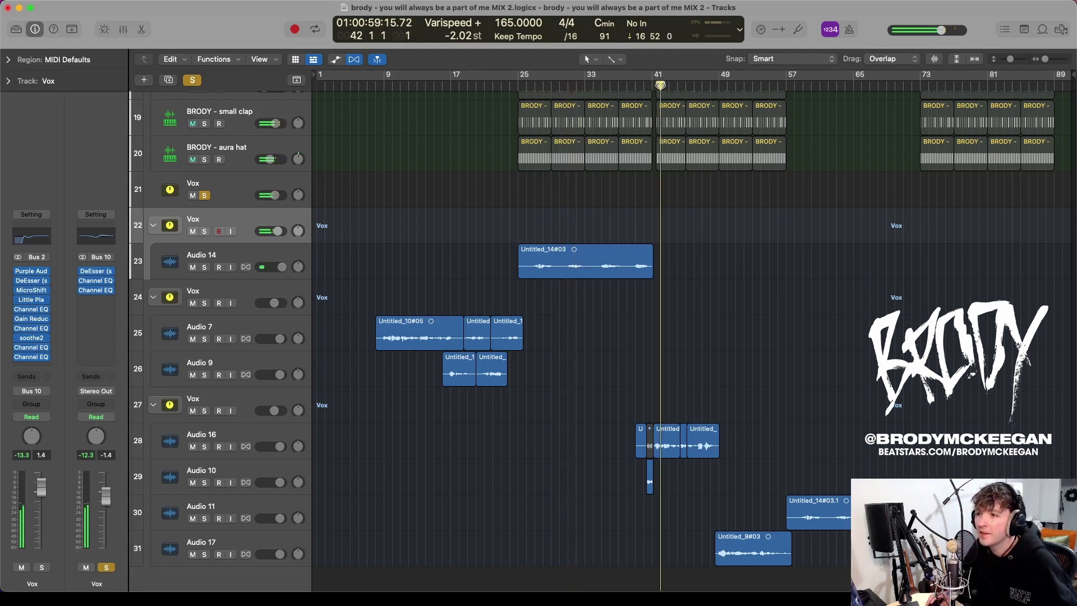
{"action": "scroll", "coordinate": [719, 200], "scroll_direction": "down", "scroll_amount": 2}
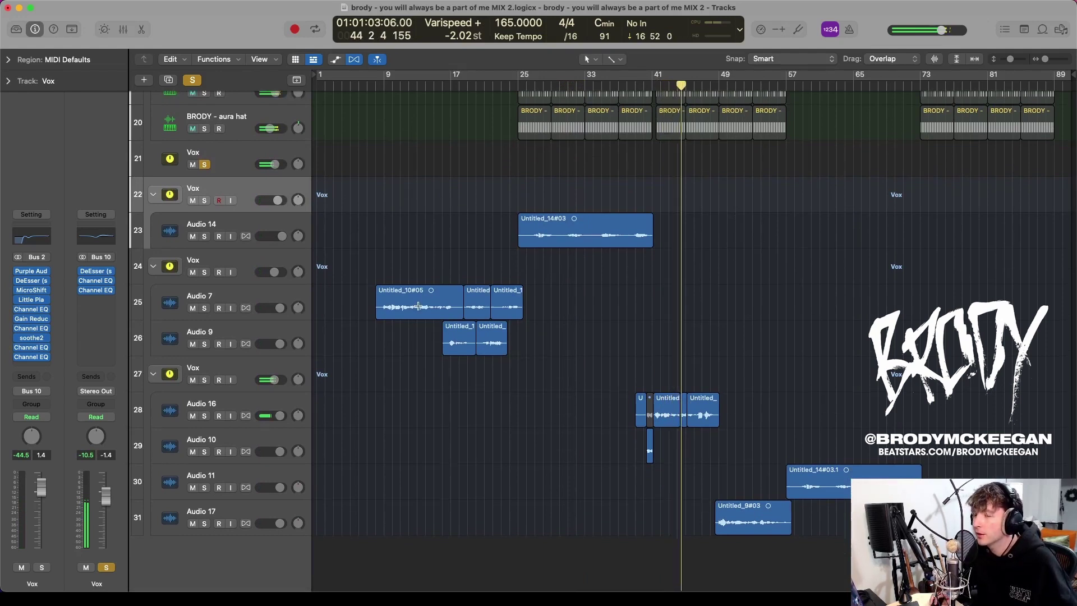
{"action": "left_click", "coordinate": [728, 85]}
Step: Compare the plug-in chains of the Audio 17, Audio 16 and Audio 7 vocal tracks
{"action": "left_click", "coordinate": [265, 515]}
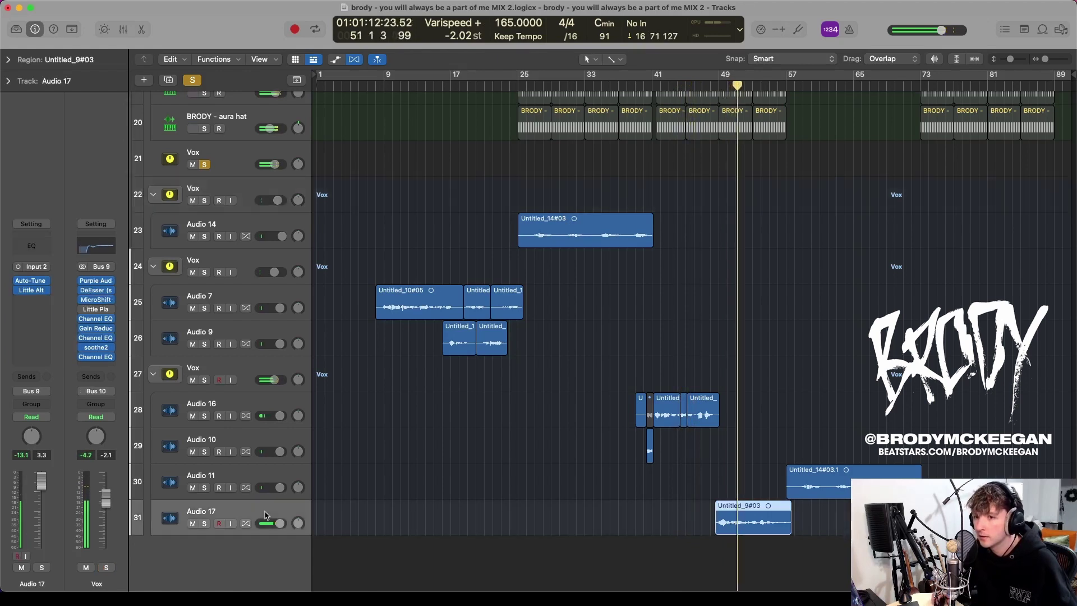
{"action": "key", "text": "Up"}
{"action": "key", "text": "Up"}
{"action": "key", "text": "Up"}
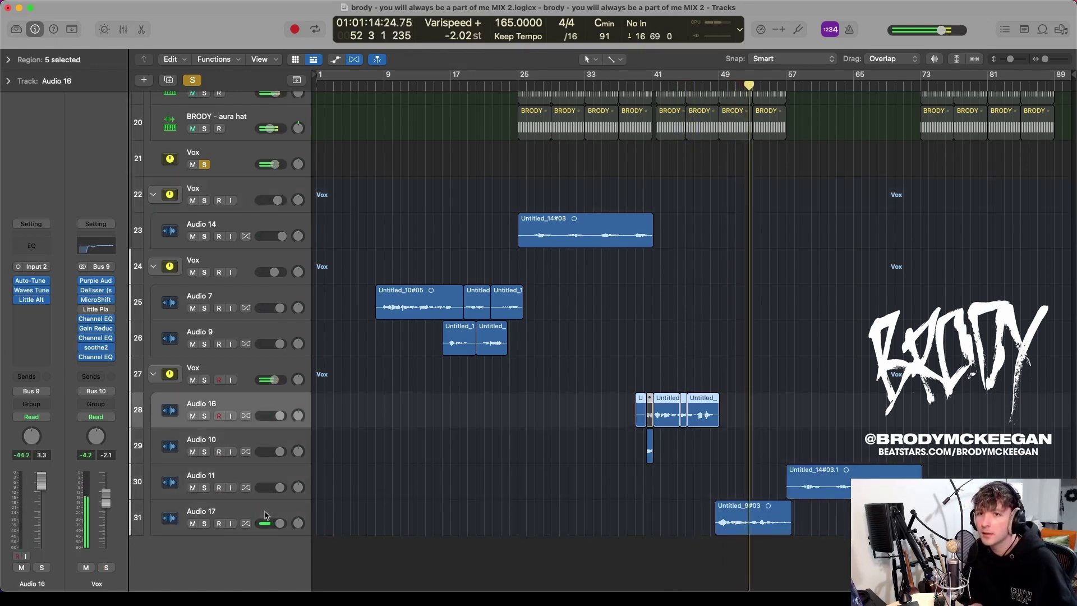
{"action": "key", "text": "Down"}
{"action": "key", "text": "Down"}
{"action": "key", "text": "Down"}
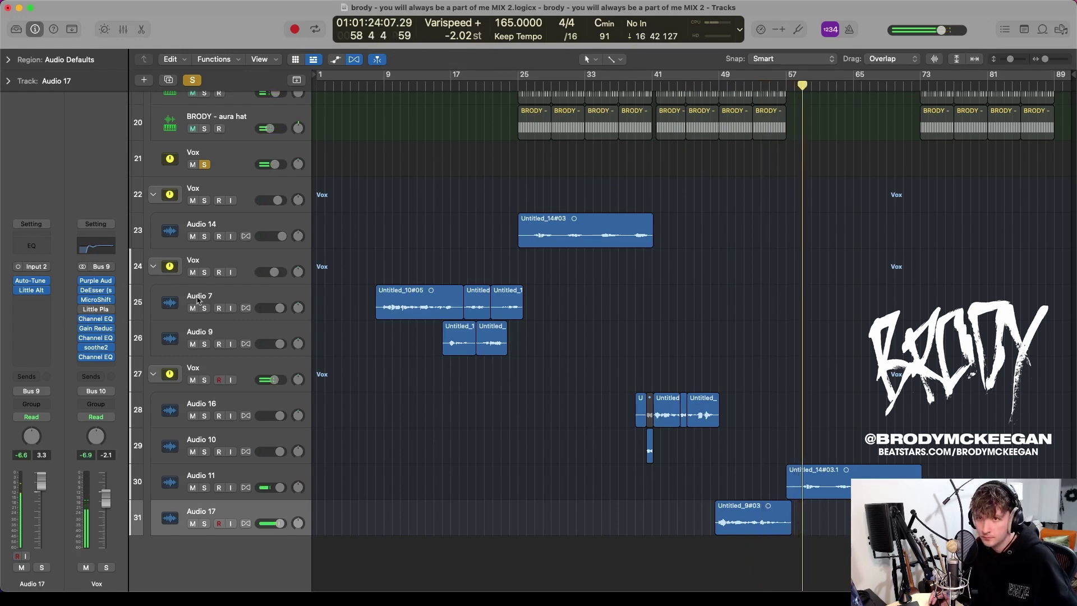
{"action": "left_click", "coordinate": [253, 294]}
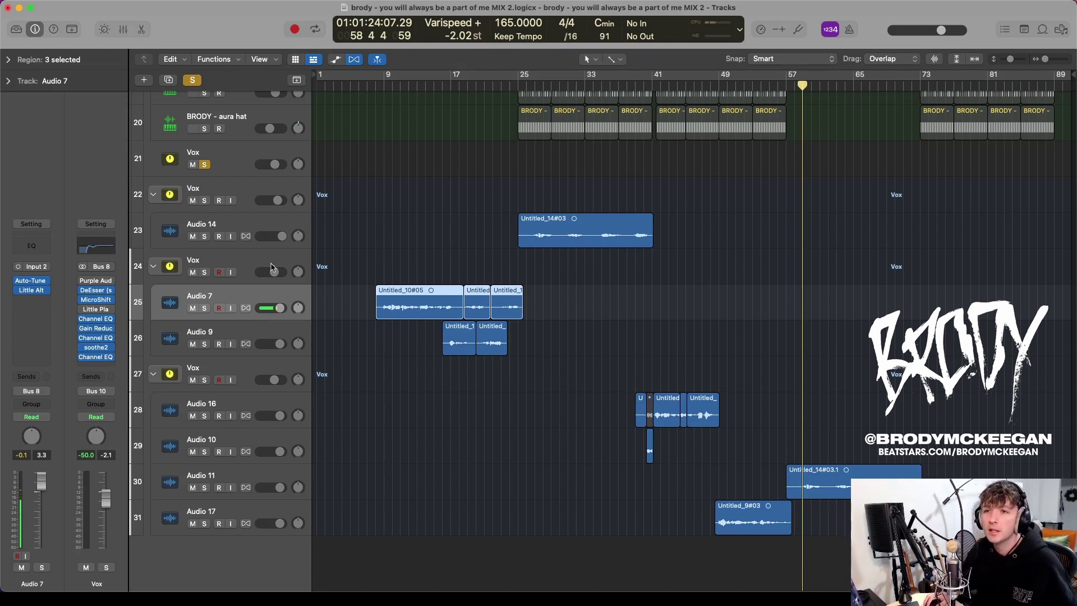
Step: Solo the Audio 14 vocal within the Vox stack on track 22 and move the playhead to bar 26
{"action": "left_click", "coordinate": [242, 189]}
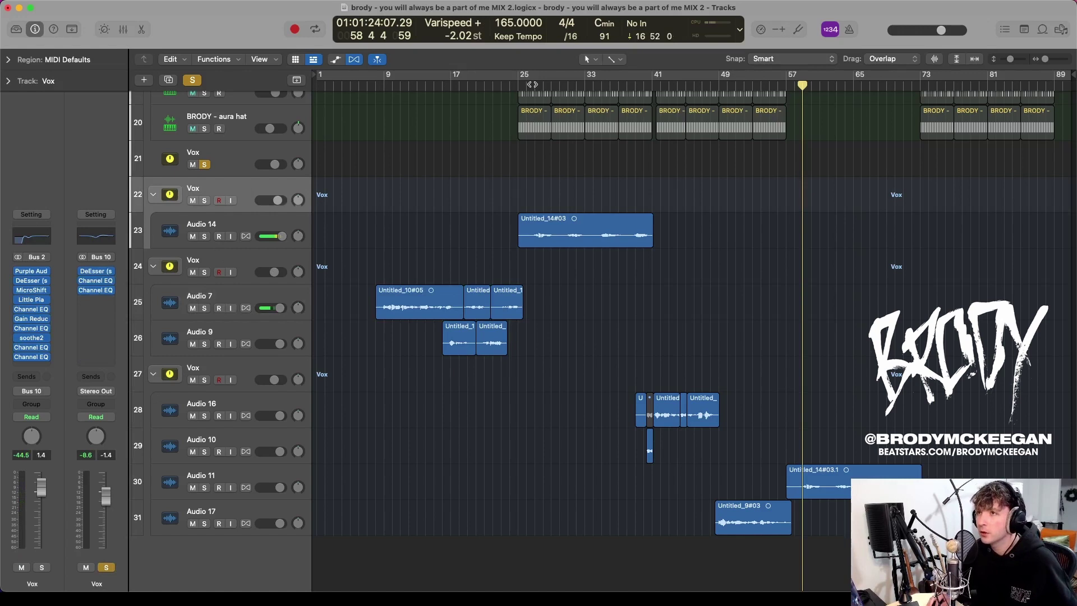
{"action": "left_click", "coordinate": [249, 220]}
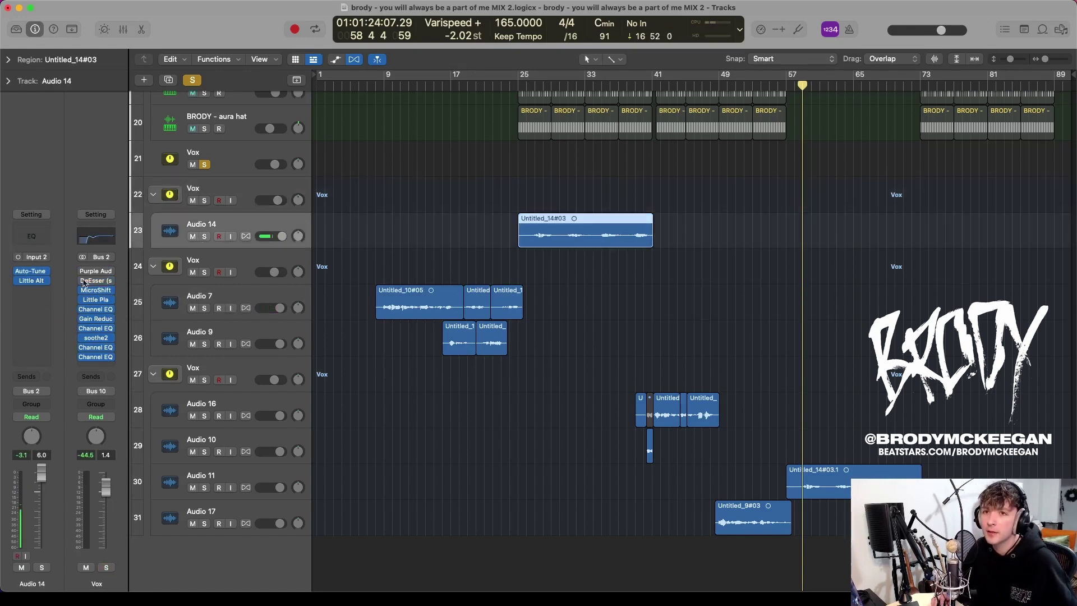
{"action": "key", "text": "s"}
{"action": "left_click", "coordinate": [528, 88]}
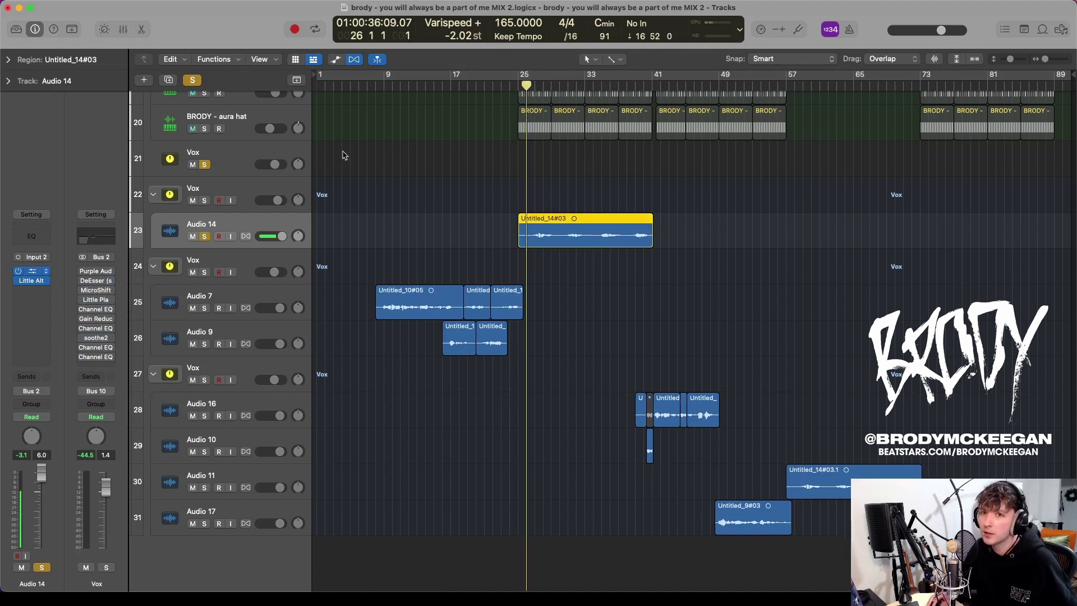
Step: Inspect Auto-Tune Access and Little AlterBoy on the Audio 14 track and audition the soloed vocal
{"action": "left_click", "coordinate": [44, 274]}
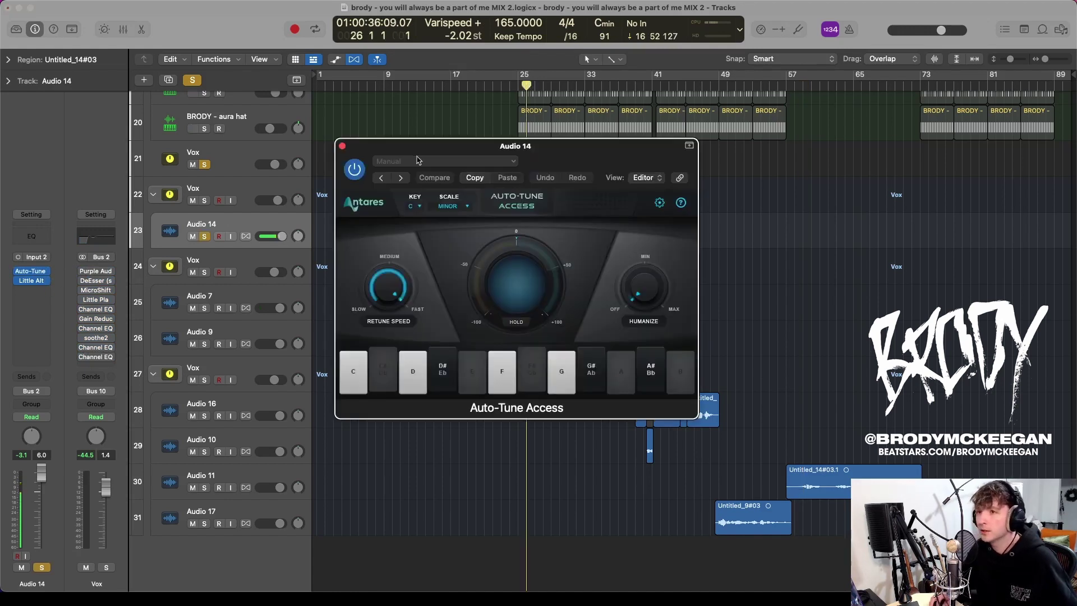
{"action": "left_click", "coordinate": [342, 147]}
{"action": "left_click", "coordinate": [32, 281]}
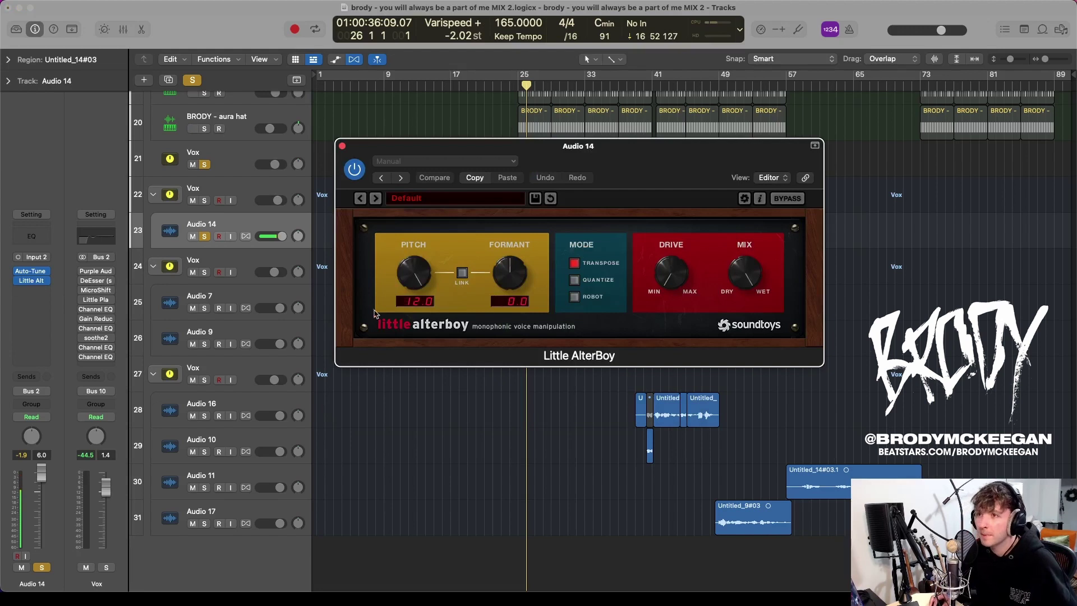
{"action": "left_click", "coordinate": [342, 146]}
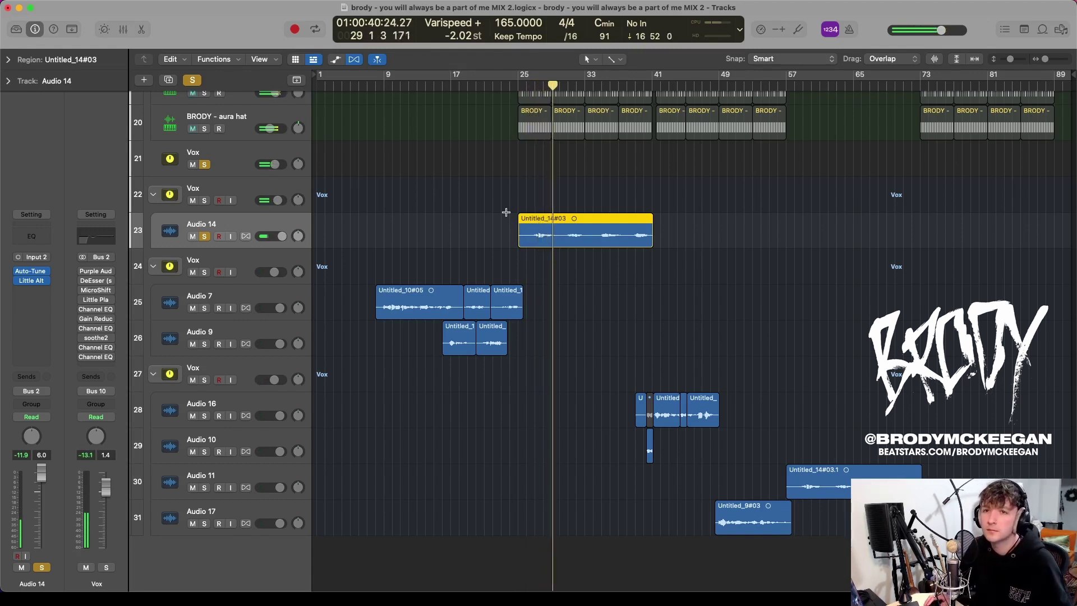
{"action": "key", "text": "space"}
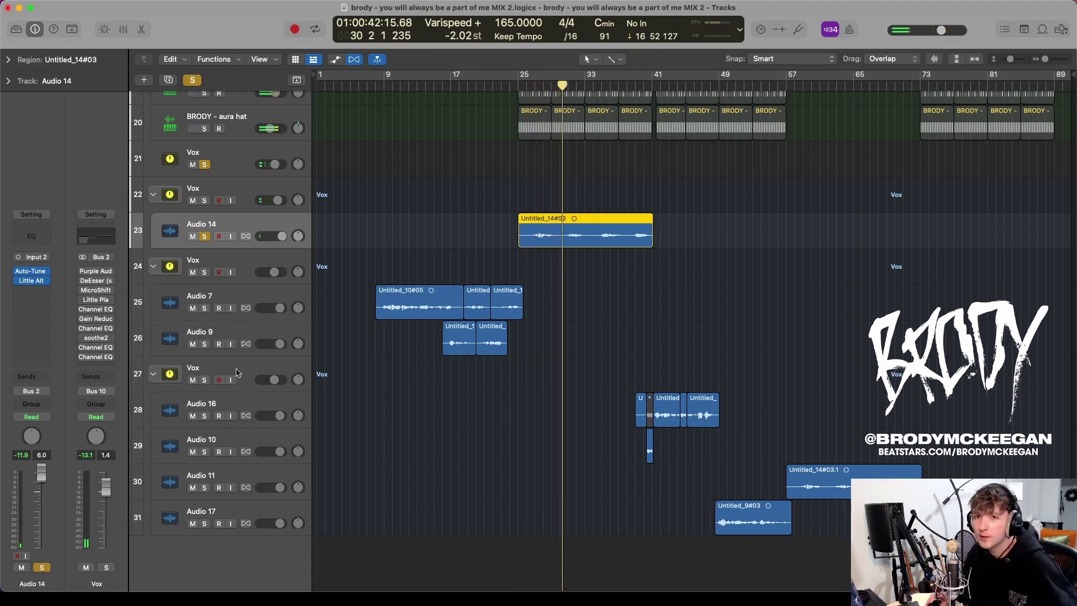
Step: Enable Purple Audio MC 77 and DeEsser on the Vox stack on track 22, auditioning the vocal with each
{"action": "left_click", "coordinate": [247, 190]}
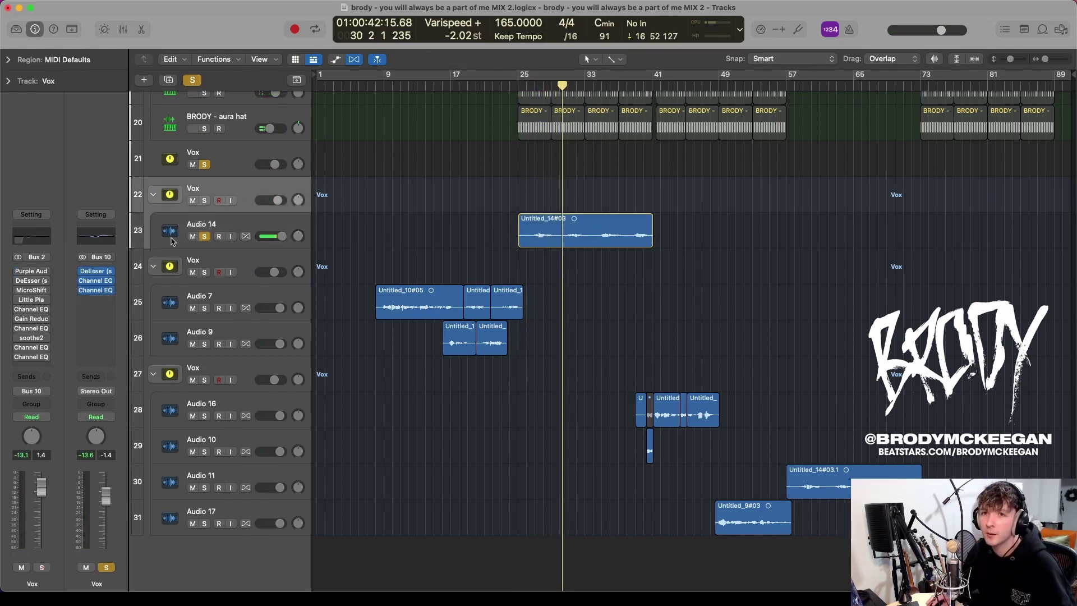
{"action": "left_click", "coordinate": [37, 272]}
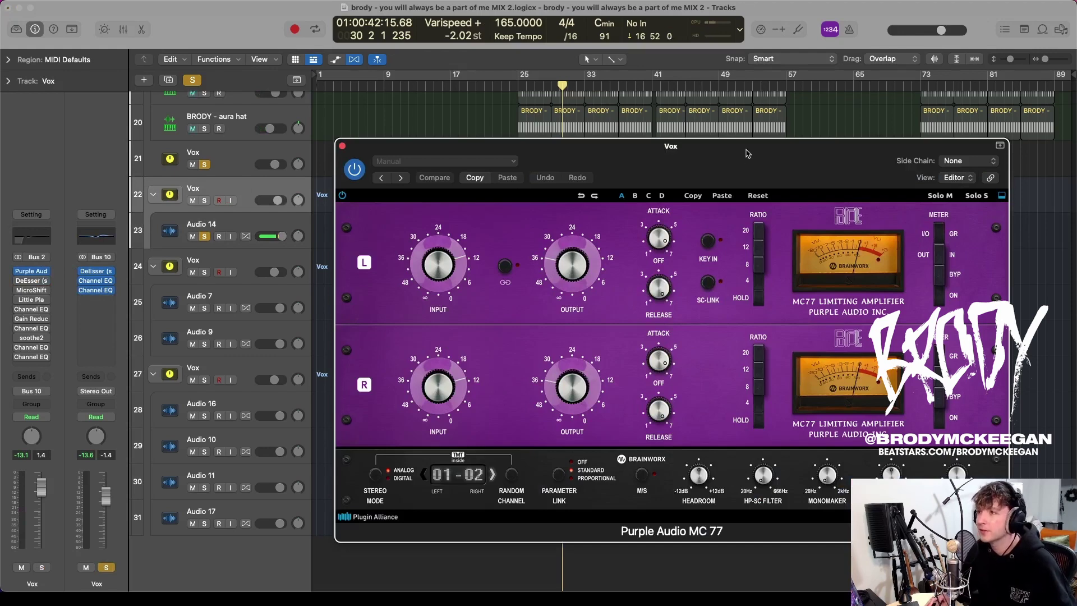
{"action": "left_click_drag", "start_coordinate": [715, 150], "coordinate": [768, 231]}
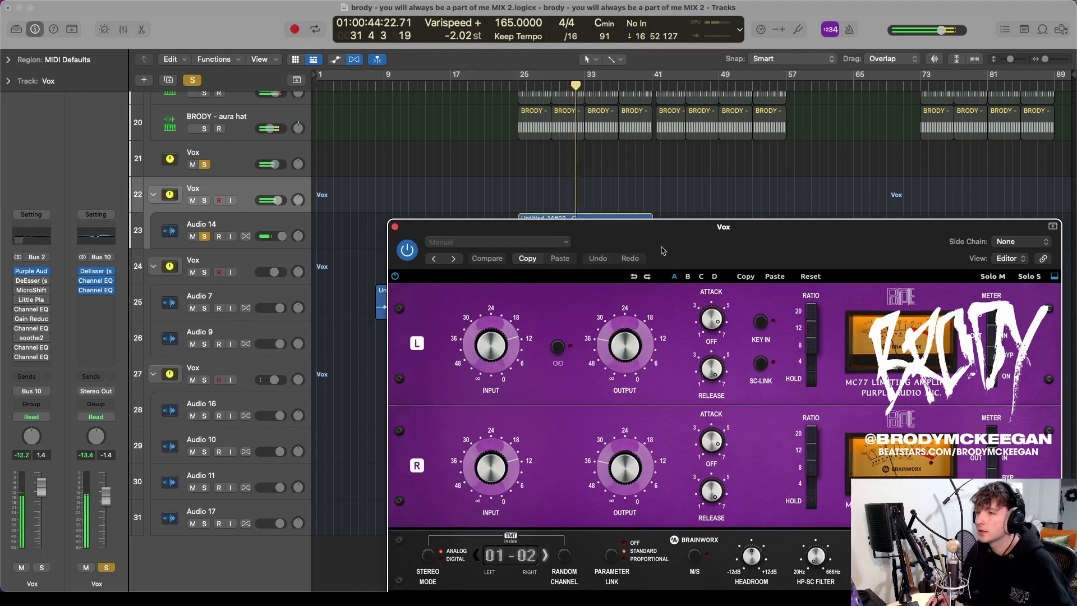
{"action": "left_click", "coordinate": [394, 227]}
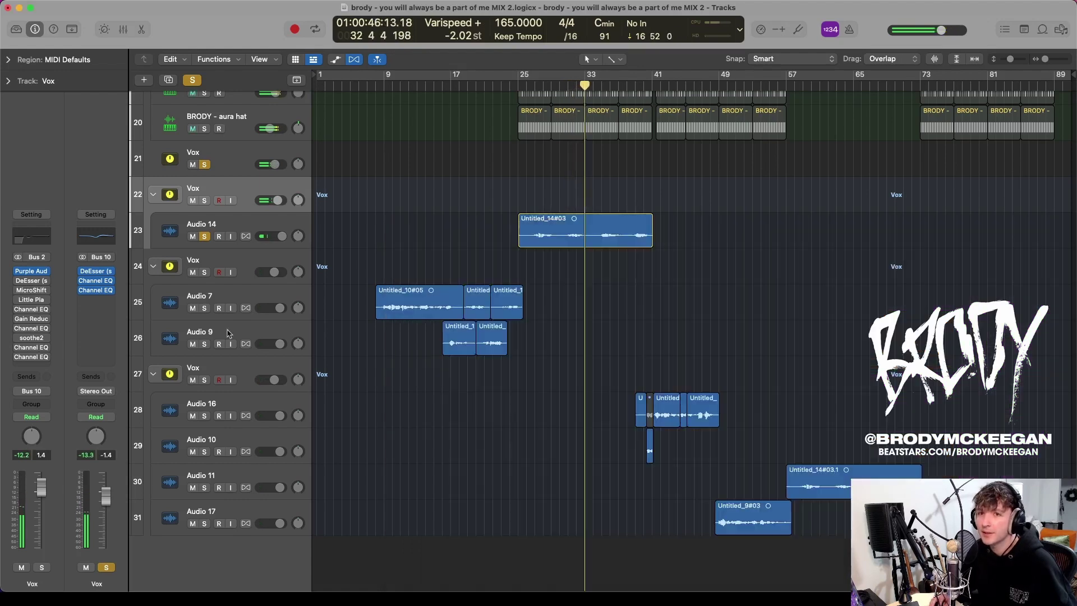
{"action": "left_click", "coordinate": [32, 280]}
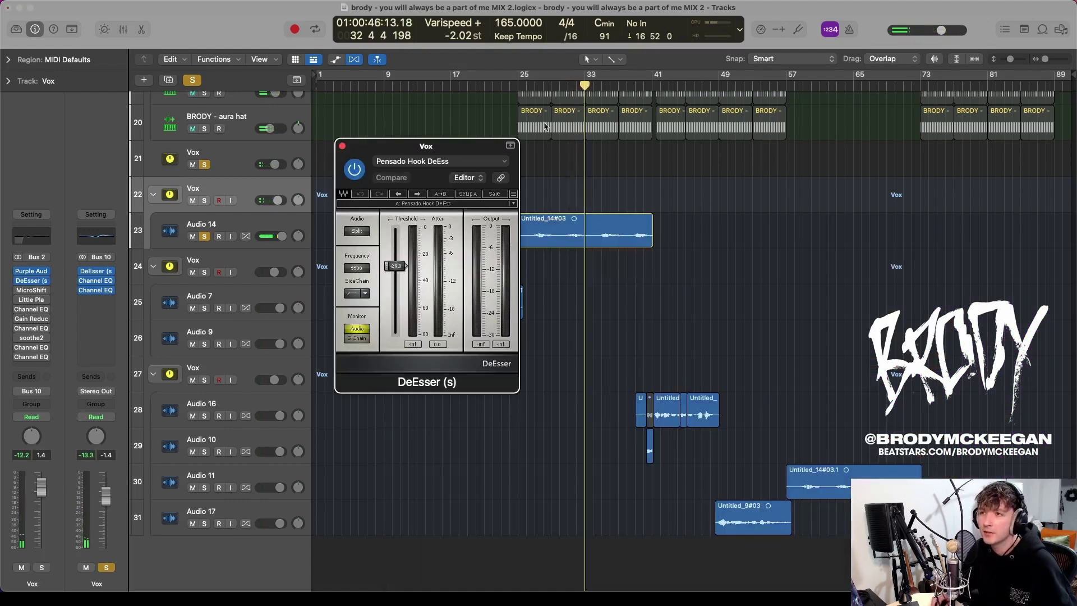
{"action": "left_click", "coordinate": [544, 89]}
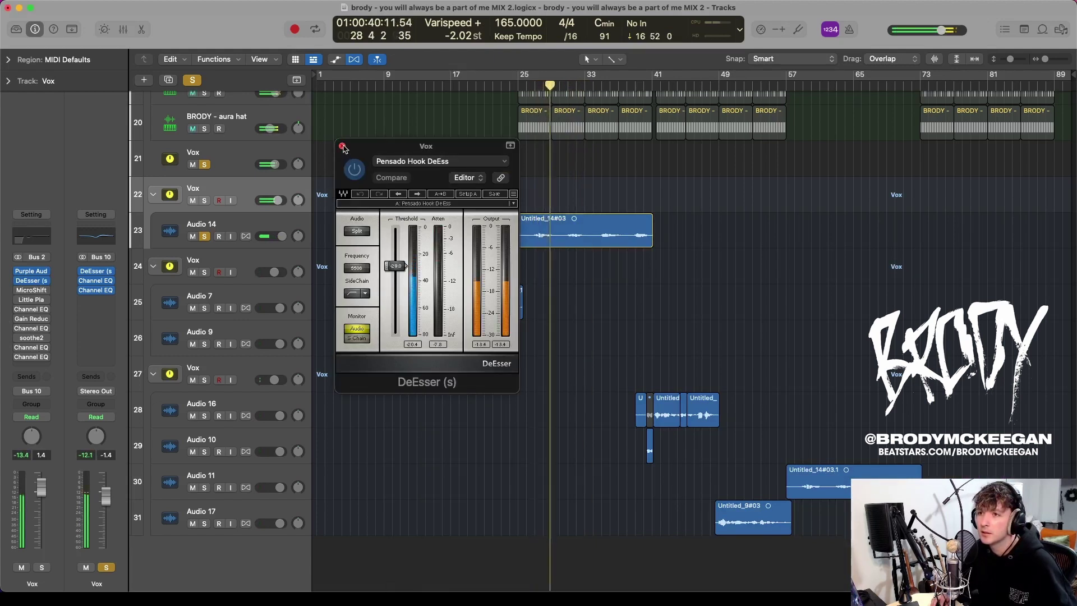
{"action": "left_click", "coordinate": [342, 147]}
Step: Enable MicroShift on the track 22 Vox stack and audition the vocal from around bar 27
{"action": "mouse_move", "coordinate": [19, 291]}
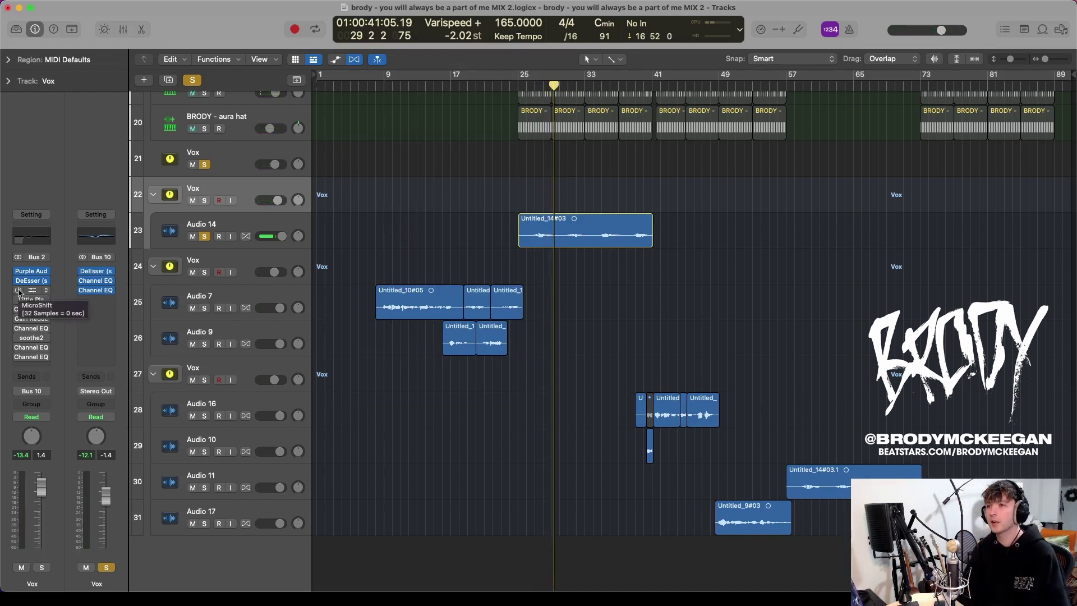
{"action": "left_click", "coordinate": [19, 291]}
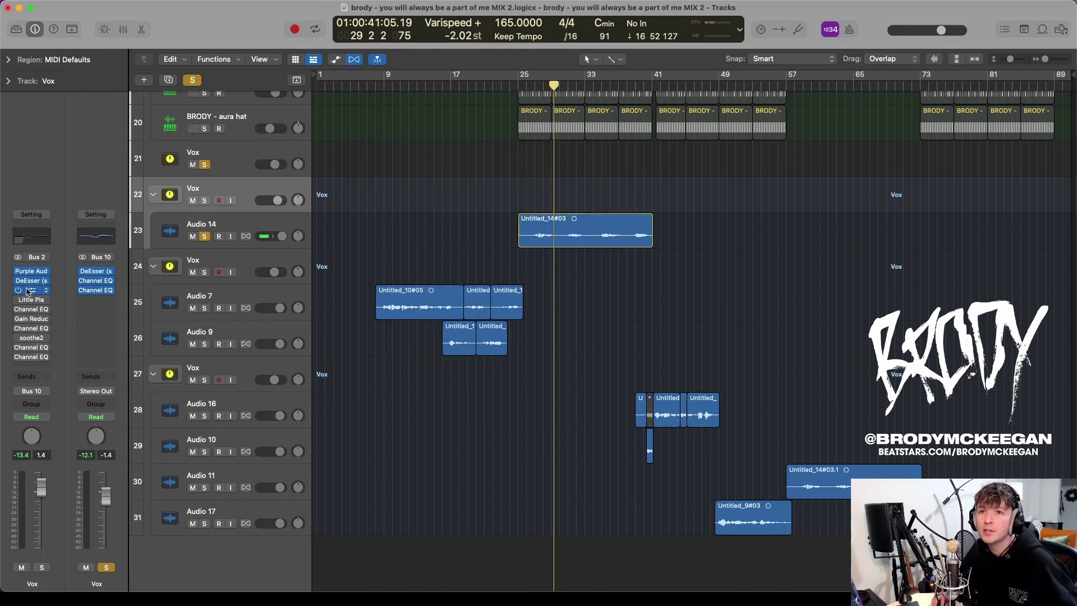
{"action": "left_click", "coordinate": [29, 291]}
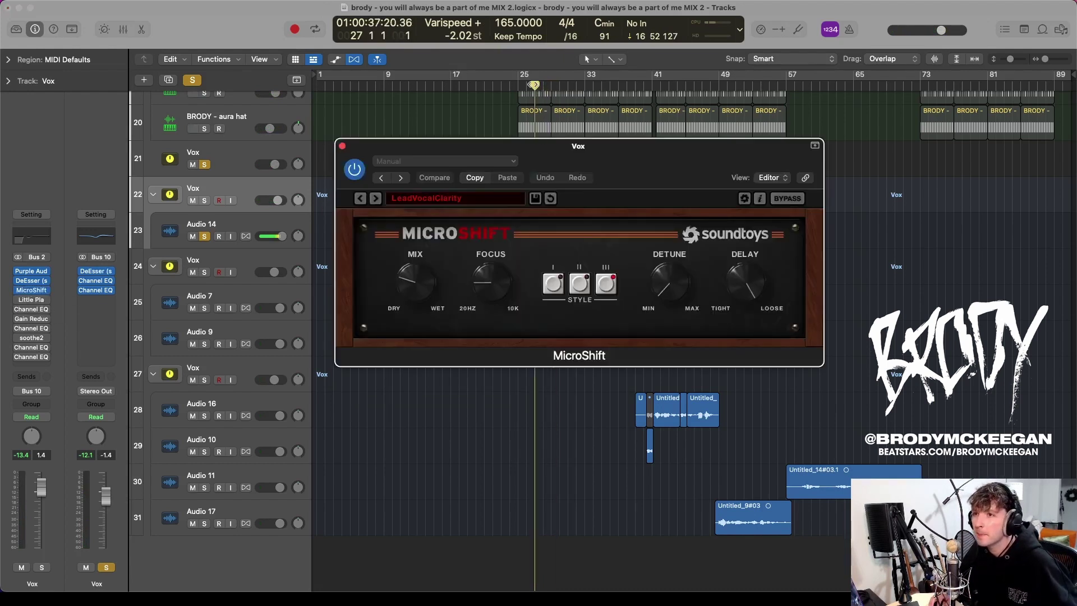
{"action": "left_click", "coordinate": [536, 81]}
{"action": "key", "text": "space"}
{"action": "left_click_drag", "start_coordinate": [621, 160], "coordinate": [677, 276]}
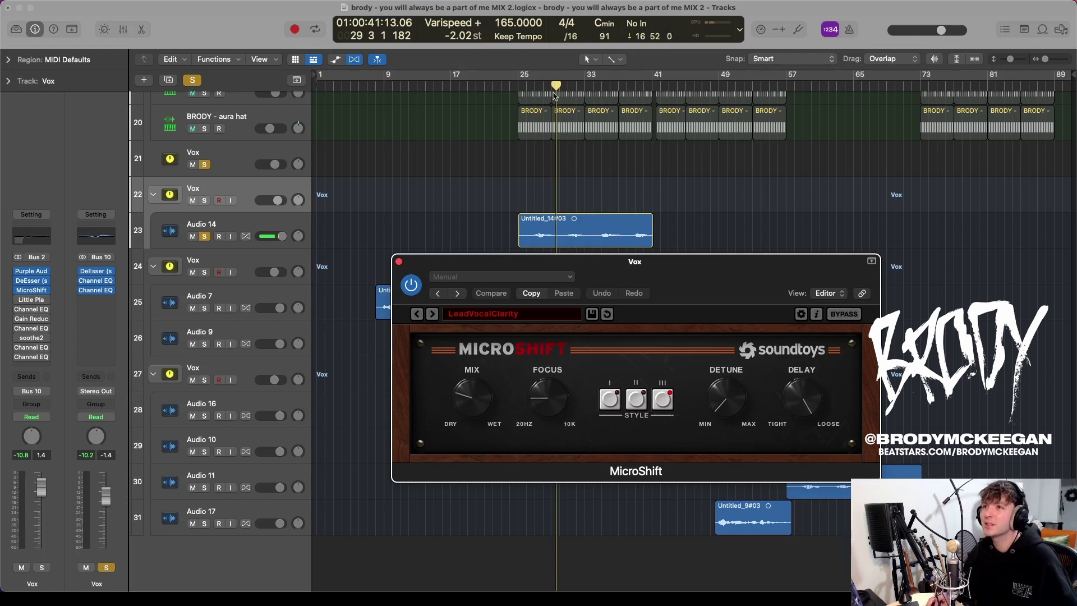
{"action": "left_click", "coordinate": [532, 84]}
{"action": "key", "text": "space"}
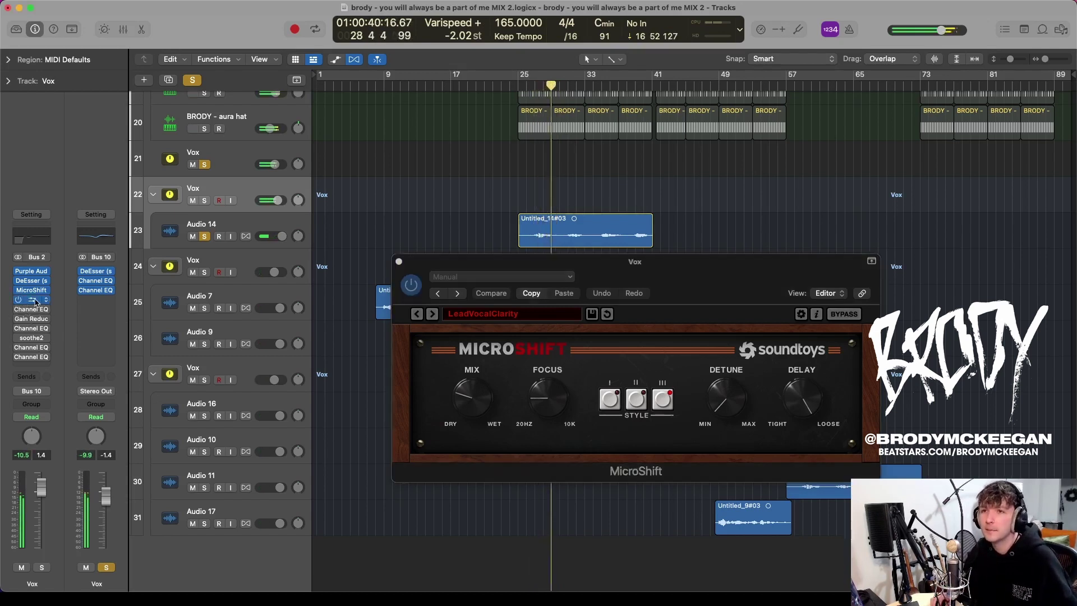
{"action": "left_click", "coordinate": [399, 262]}
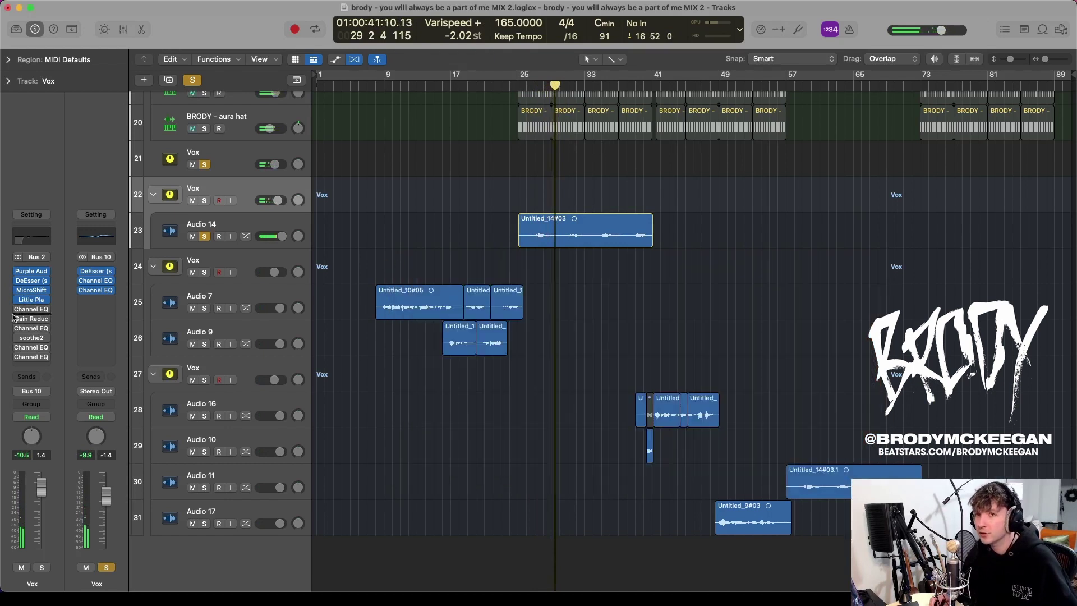
Step: Inspect Little Plate and enable the first Channel EQ on the track 22 Vox stack, reviewing its curve
{"action": "left_click", "coordinate": [33, 303]}
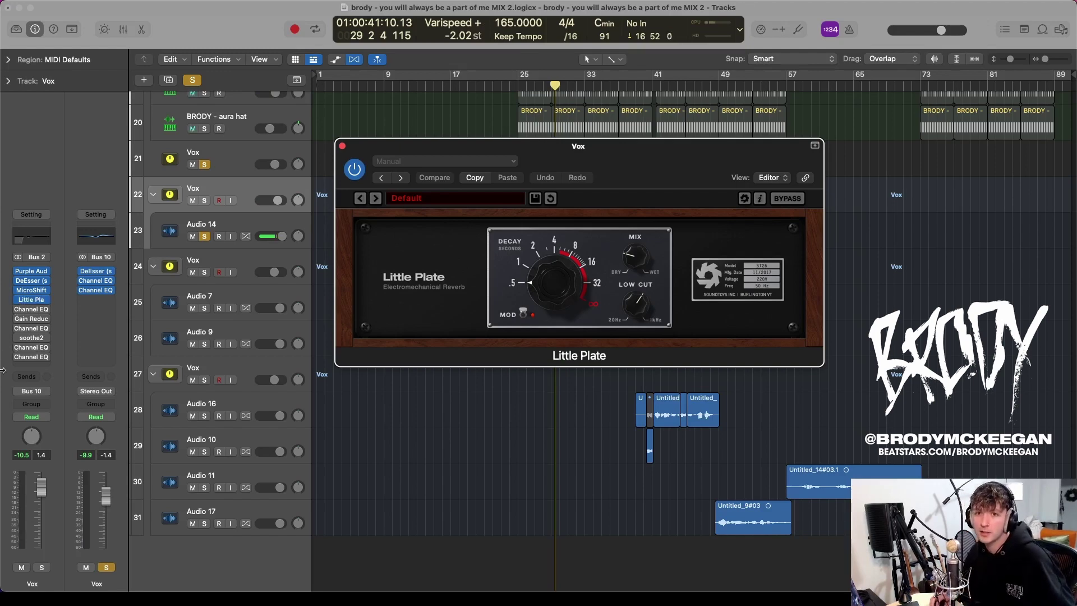
{"action": "key", "text": "super+w"}
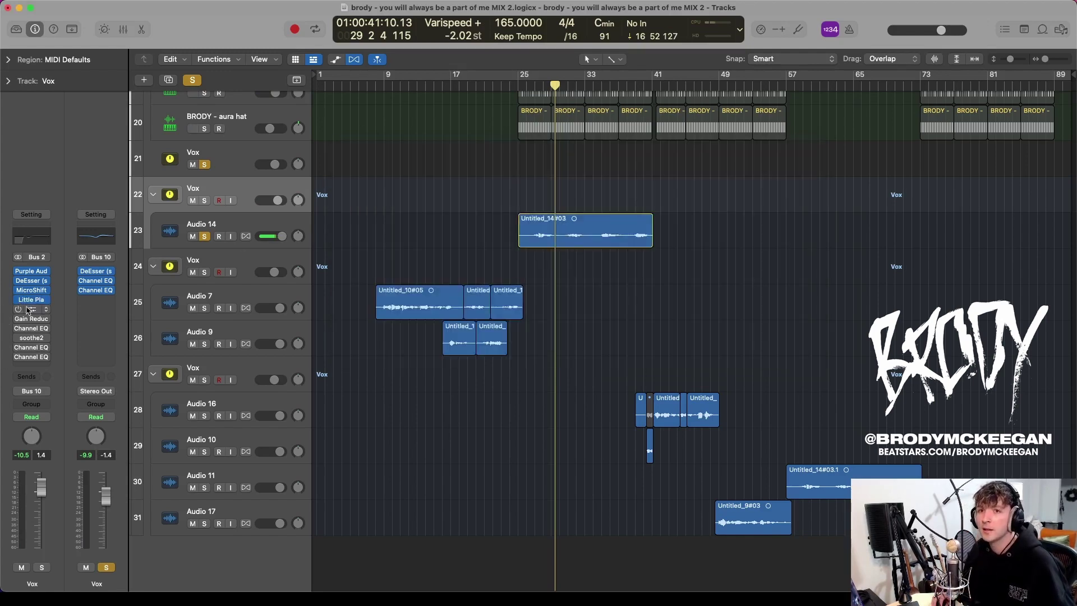
{"action": "left_click", "coordinate": [29, 310]}
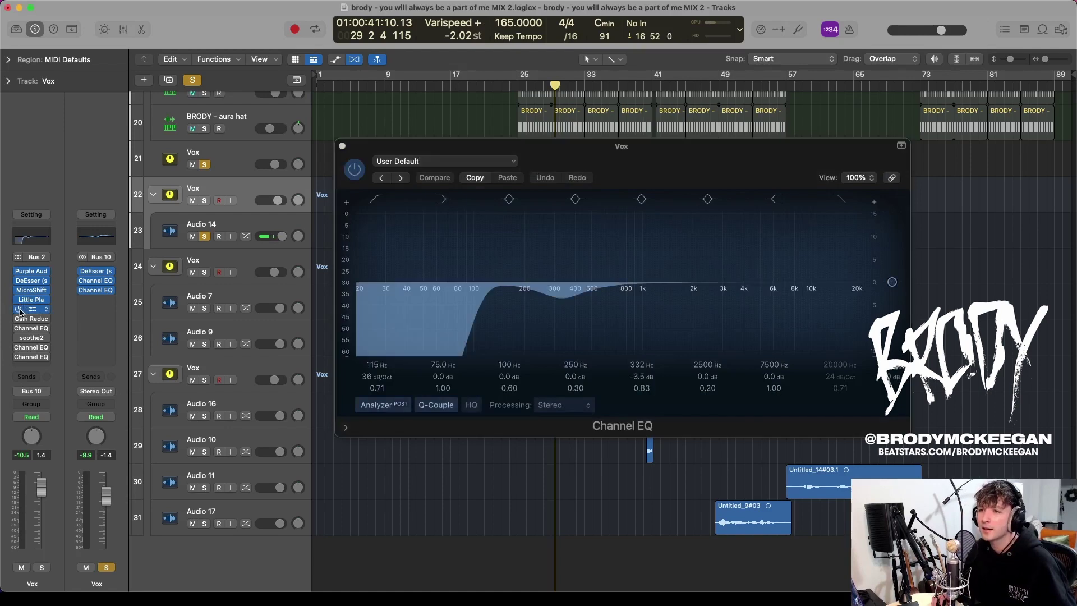
{"action": "left_click", "coordinate": [342, 147]}
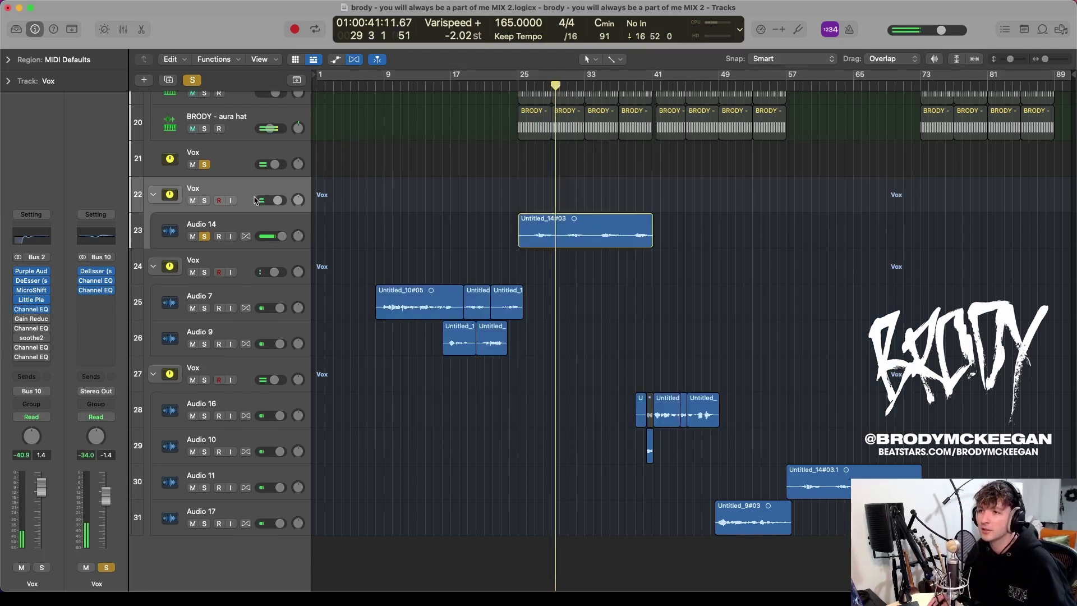
Step: Enable Gain Reduction on the track 22 Vox stack and audition the vocal from bar 26
{"action": "left_click", "coordinate": [32, 320]}
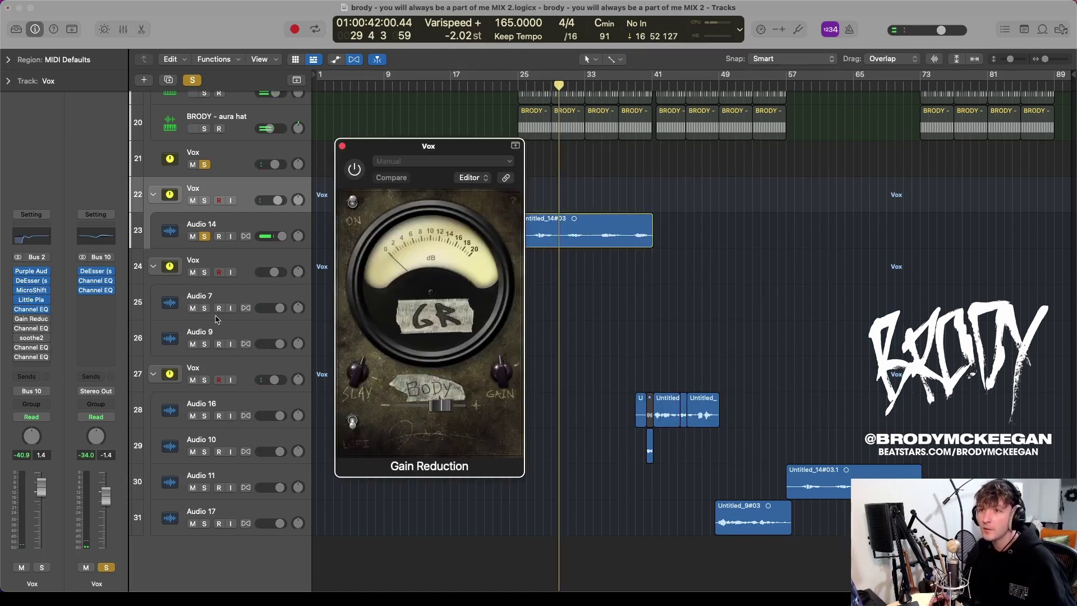
{"action": "left_click", "coordinate": [353, 168]}
{"action": "left_click_drag", "start_coordinate": [363, 147], "coordinate": [738, 115]}
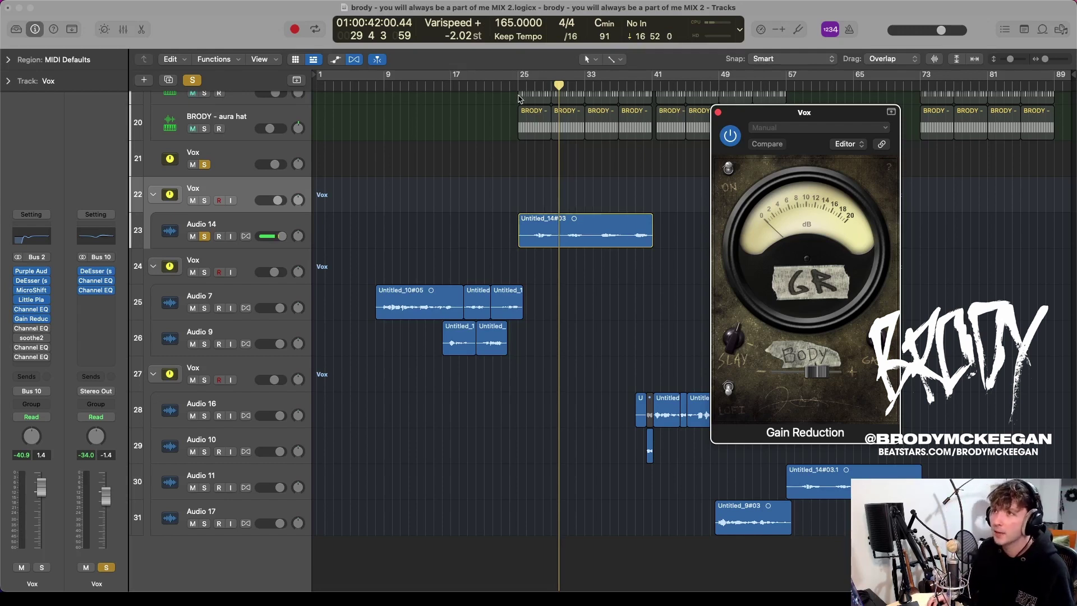
{"action": "left_click", "coordinate": [533, 85]}
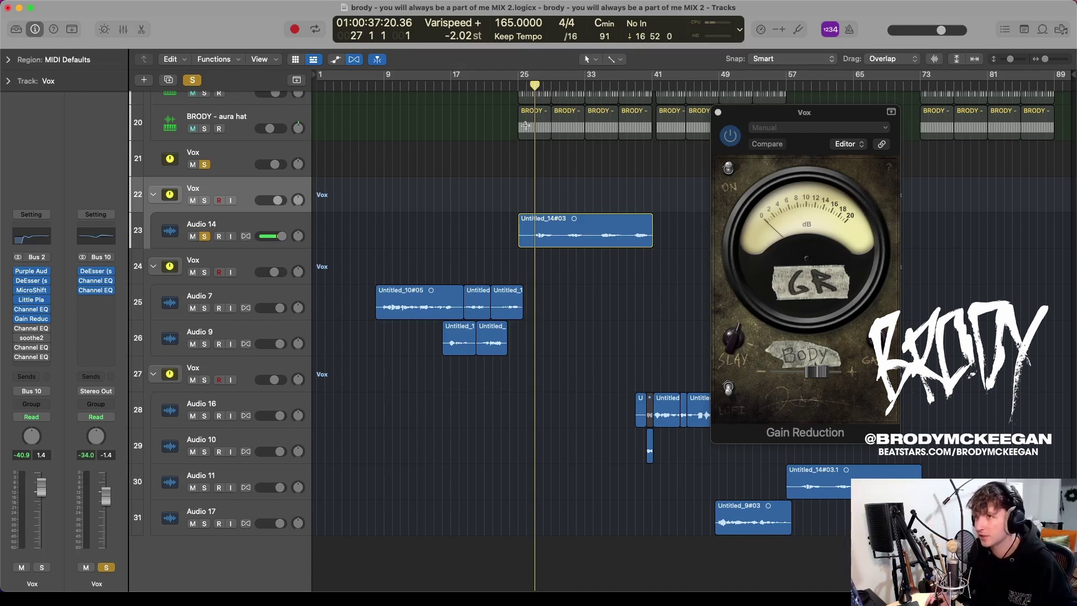
{"action": "left_click", "coordinate": [526, 85]}
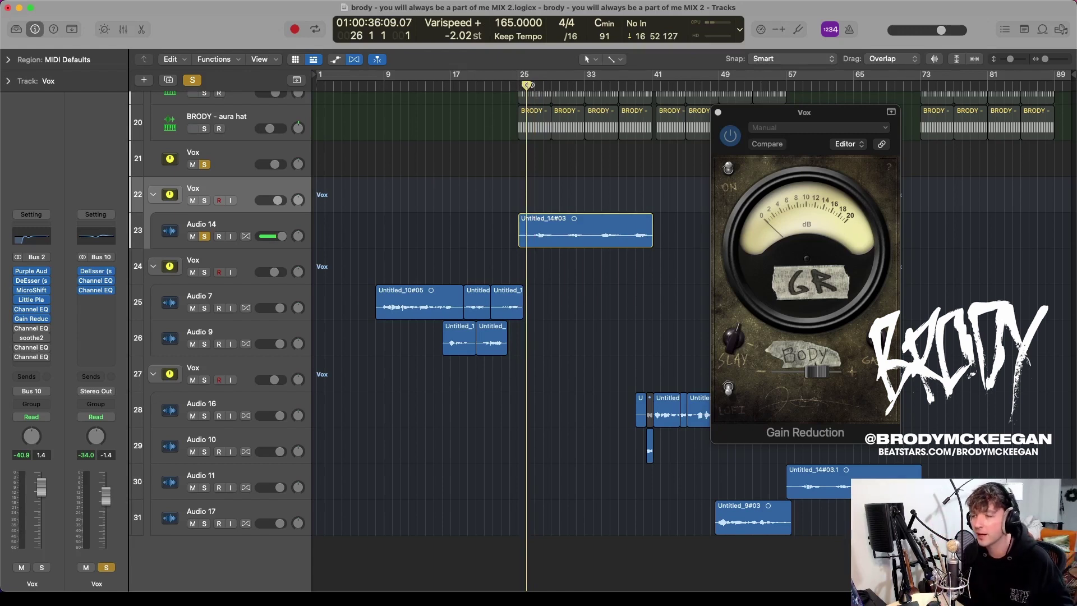
{"action": "key", "text": "space"}
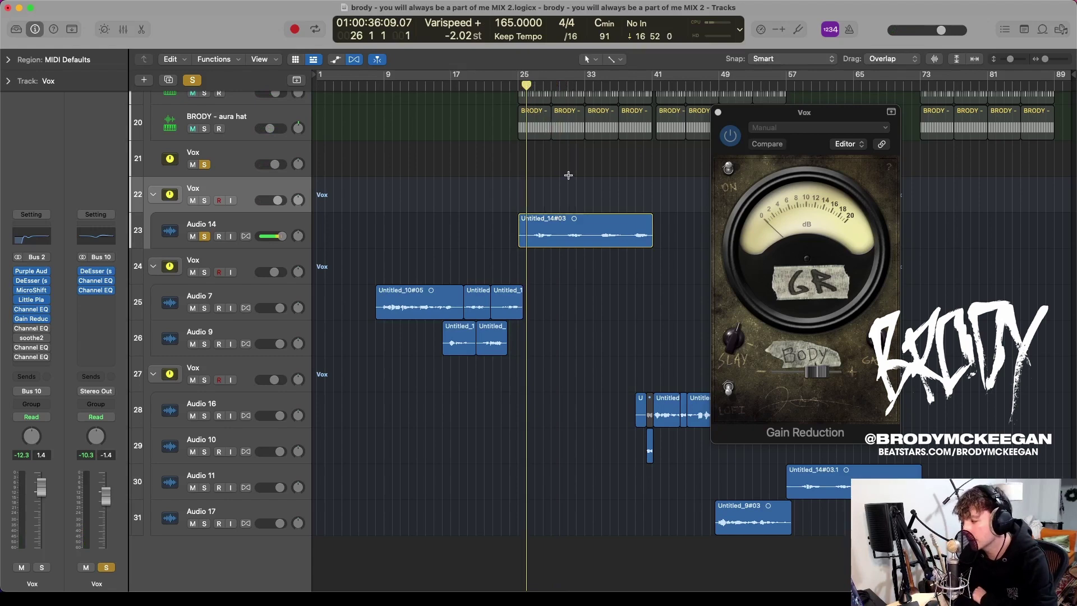
Step: Audition the Audio 14 vocal from bar 25 with Gain Reduction open, and close the plug-in
{"action": "scroll", "coordinate": [568, 175], "scroll_direction": "up", "scroll_amount": 5}
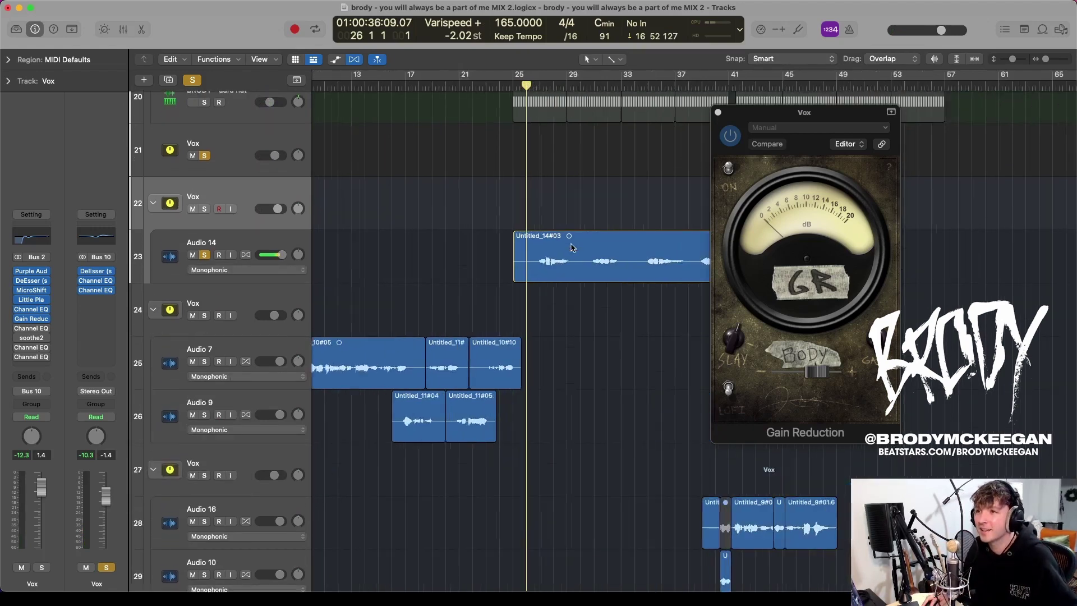
{"action": "scroll", "coordinate": [556, 219], "scroll_direction": "up", "scroll_amount": 3}
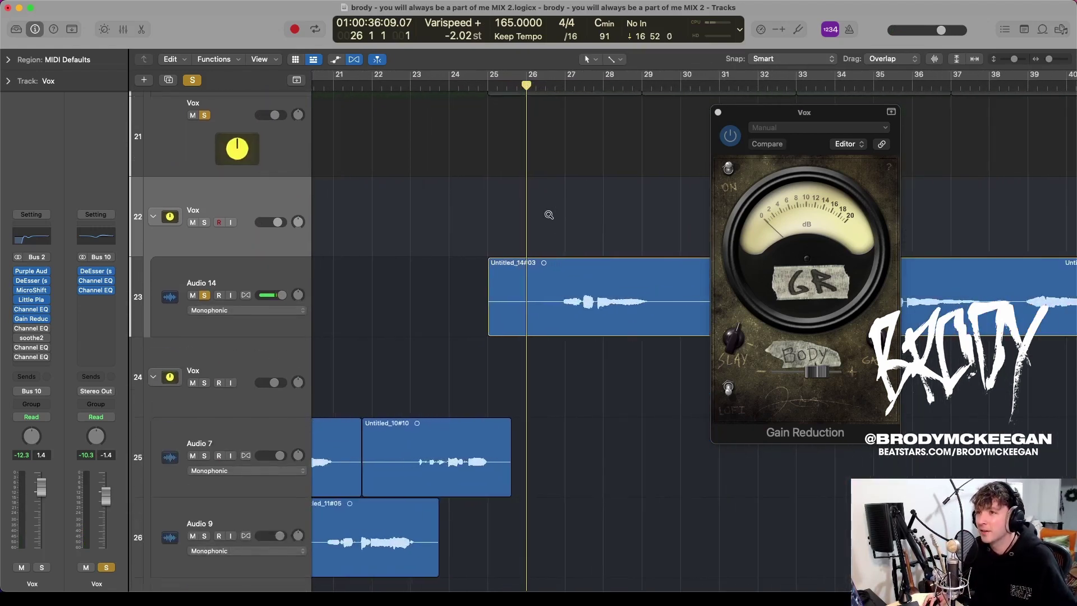
{"action": "left_click_drag", "start_coordinate": [485, 84], "coordinate": [489, 107]}
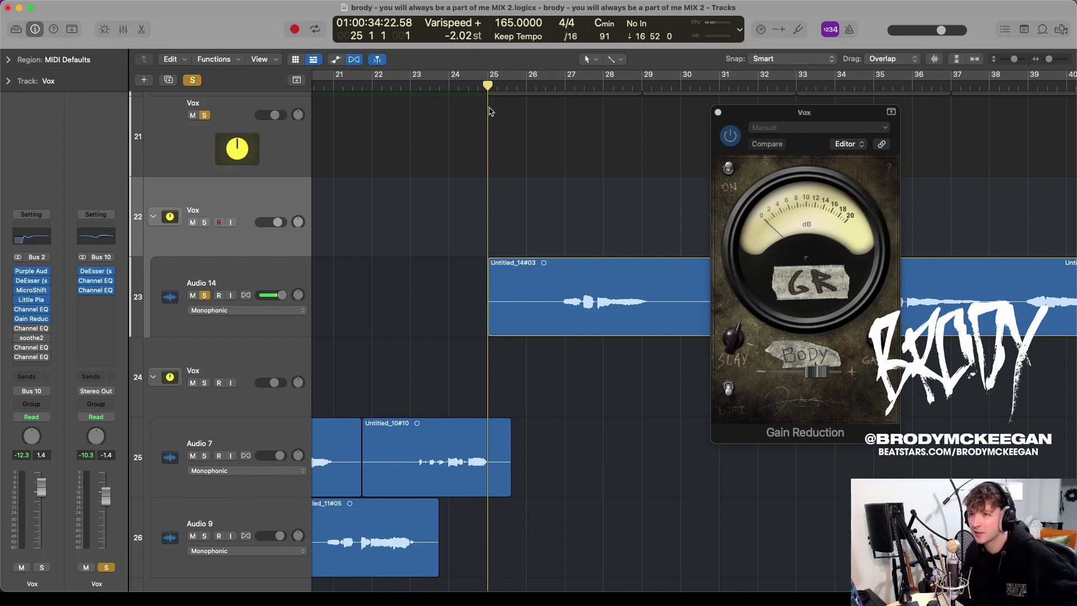
{"action": "key", "text": "space"}
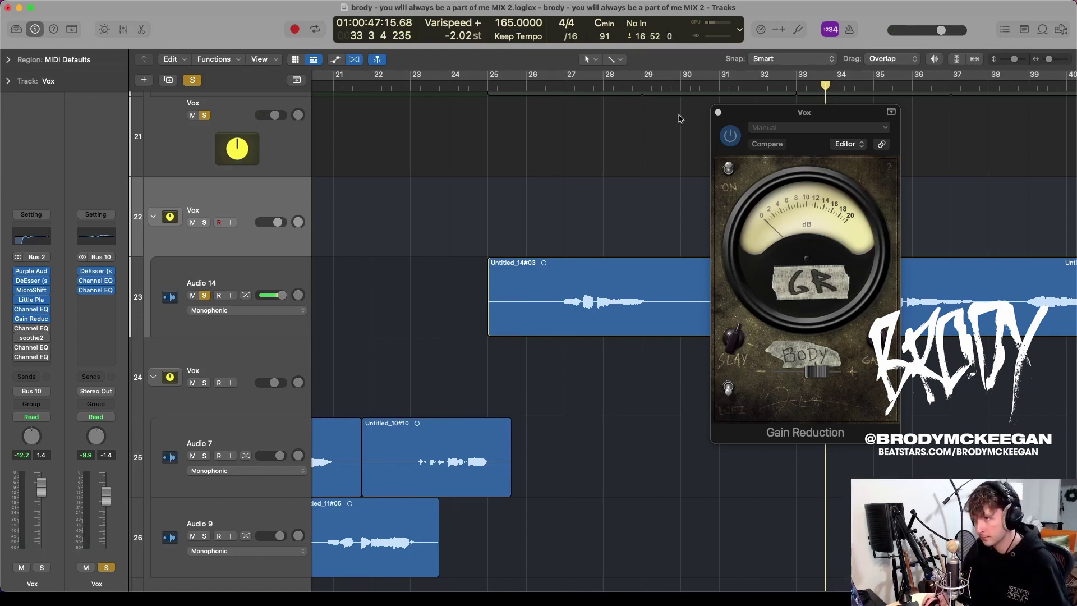
{"action": "left_click", "coordinate": [718, 113]}
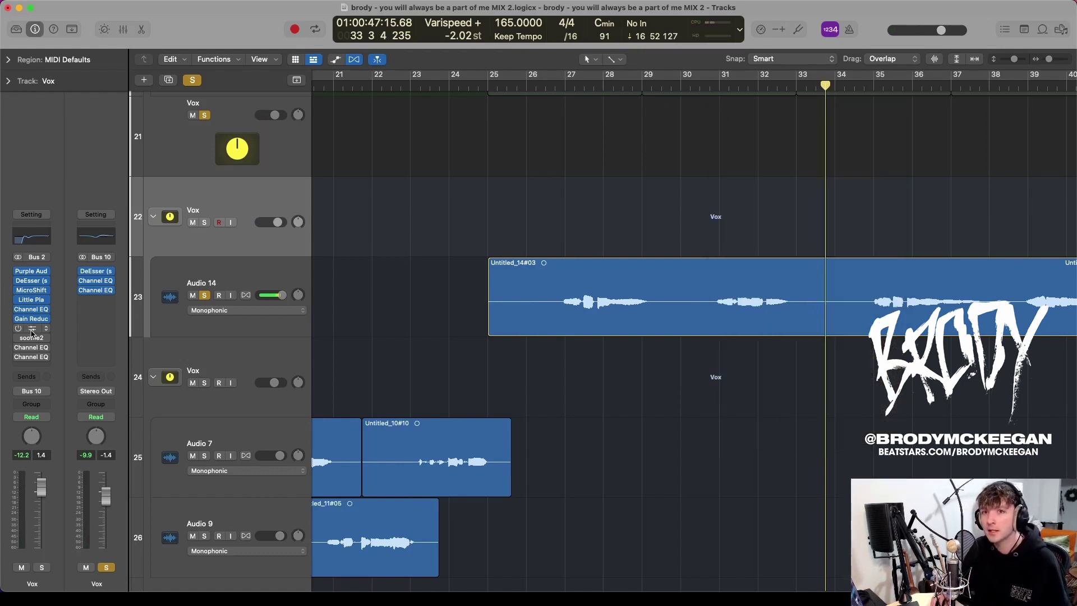
Step: Enable the second Channel EQ and soothe2 on the track 22 Vox stack, reviewing the soothe2 settings
{"action": "left_click", "coordinate": [32, 329]}
{"action": "left_click", "coordinate": [342, 145]}
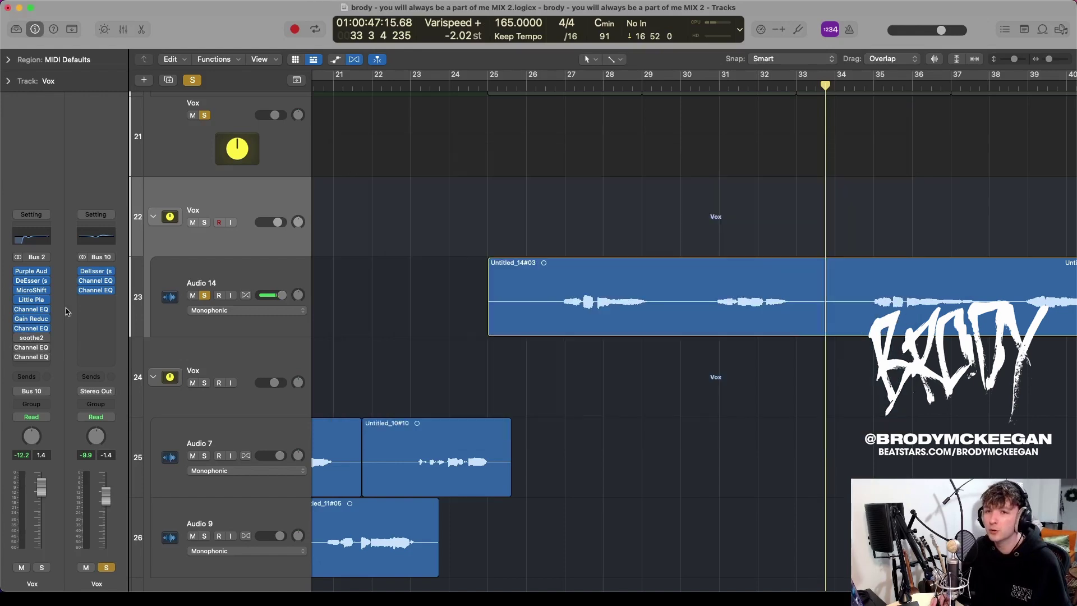
{"action": "left_click", "coordinate": [20, 339]}
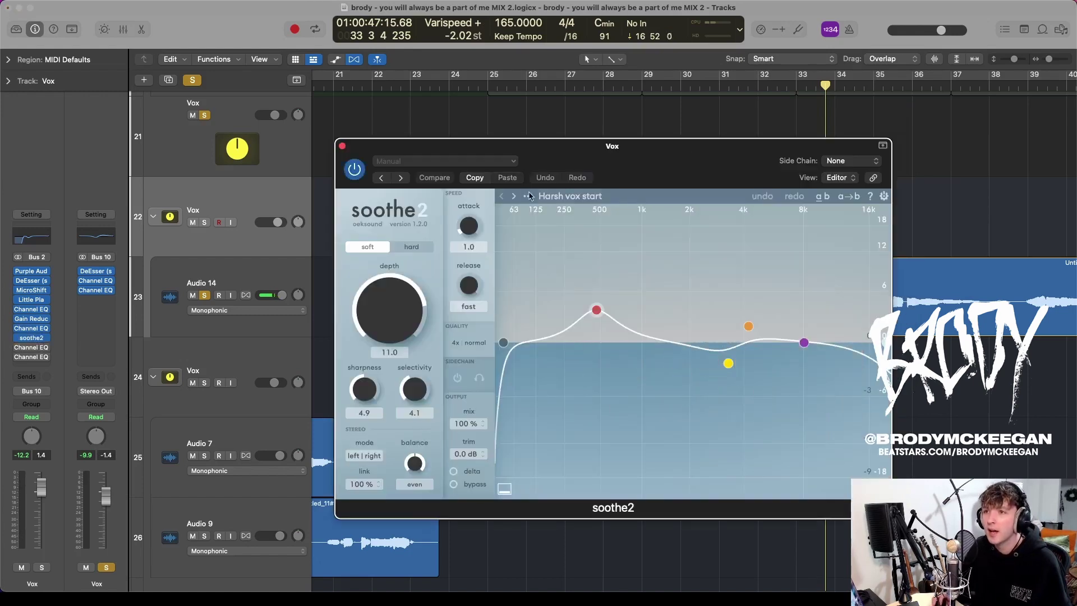
{"action": "left_click_drag", "start_coordinate": [697, 153], "coordinate": [498, 160]}
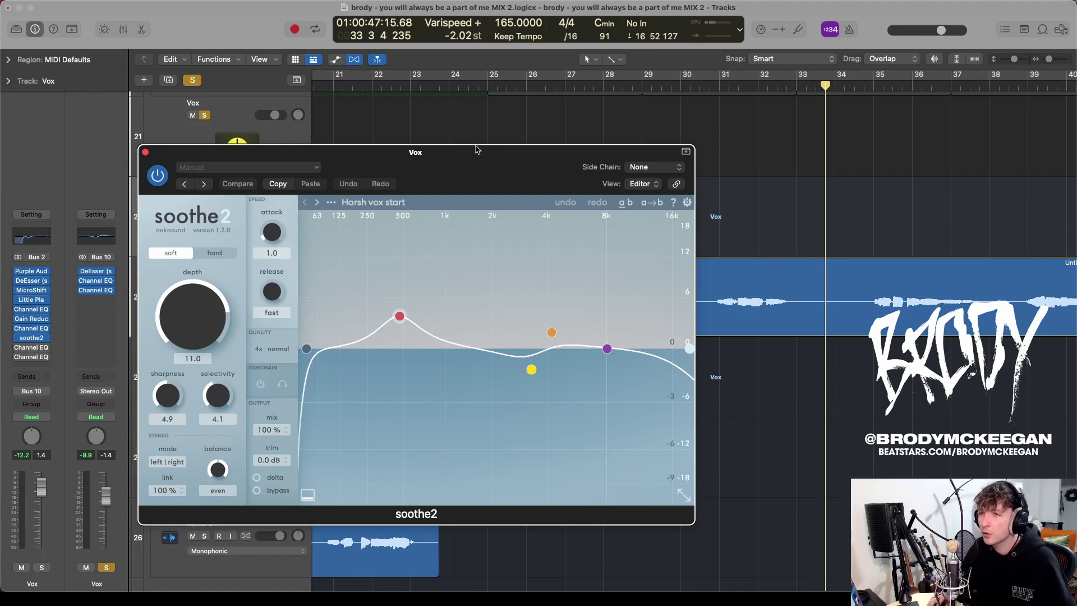
{"action": "left_click_drag", "start_coordinate": [475, 149], "coordinate": [442, 199]}
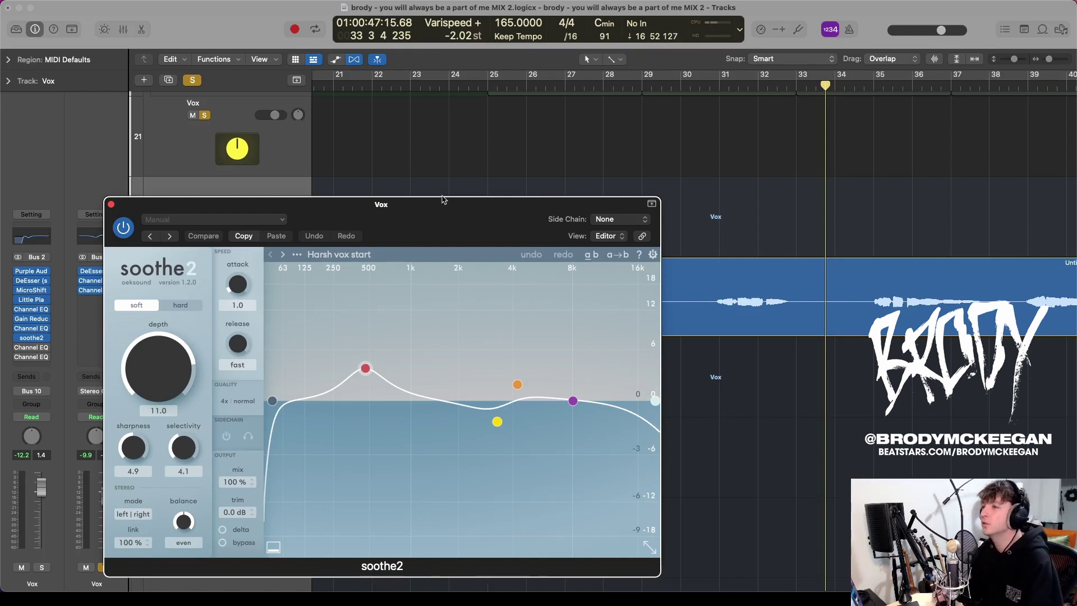
Step: Audition the soloed vocal from bar 31 with soothe2 bypassed and re-enabled, and close the plug-in
{"action": "left_click", "coordinate": [725, 102]}
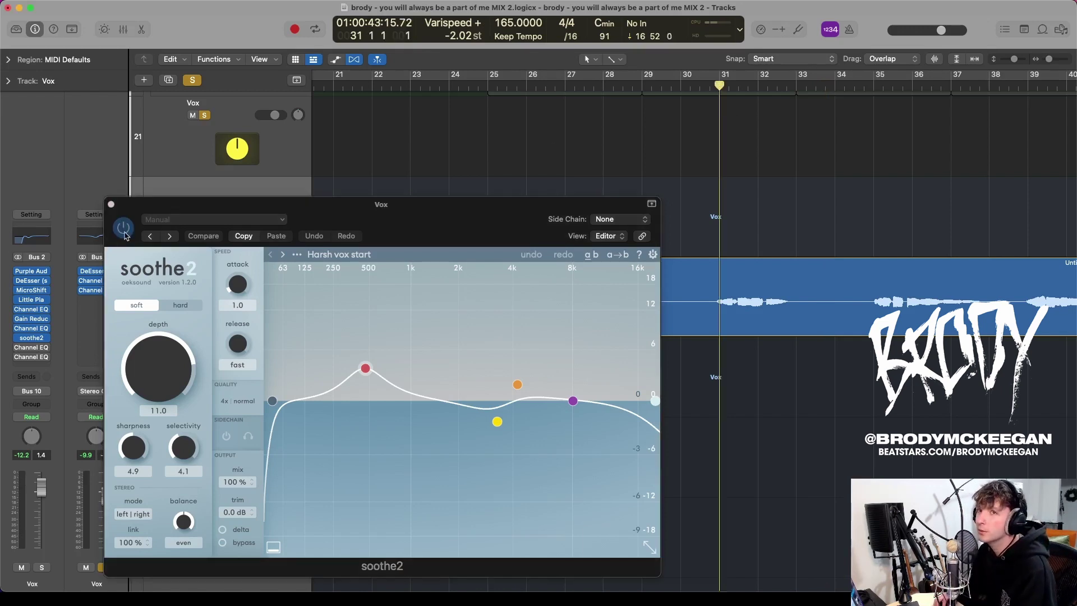
{"action": "left_click", "coordinate": [125, 231]}
{"action": "key", "text": "space"}
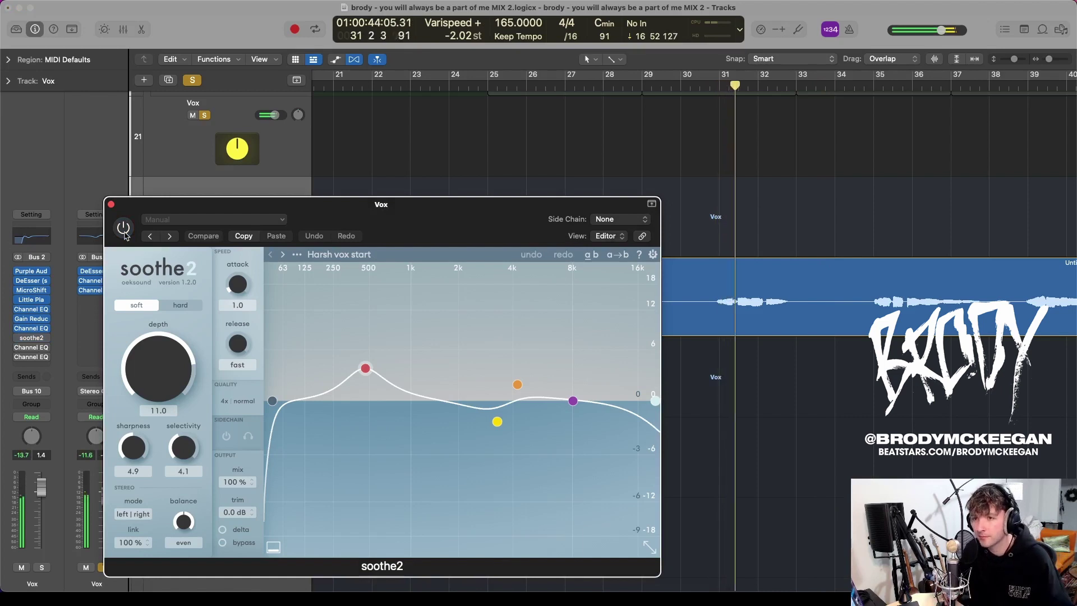
{"action": "left_click", "coordinate": [124, 231]}
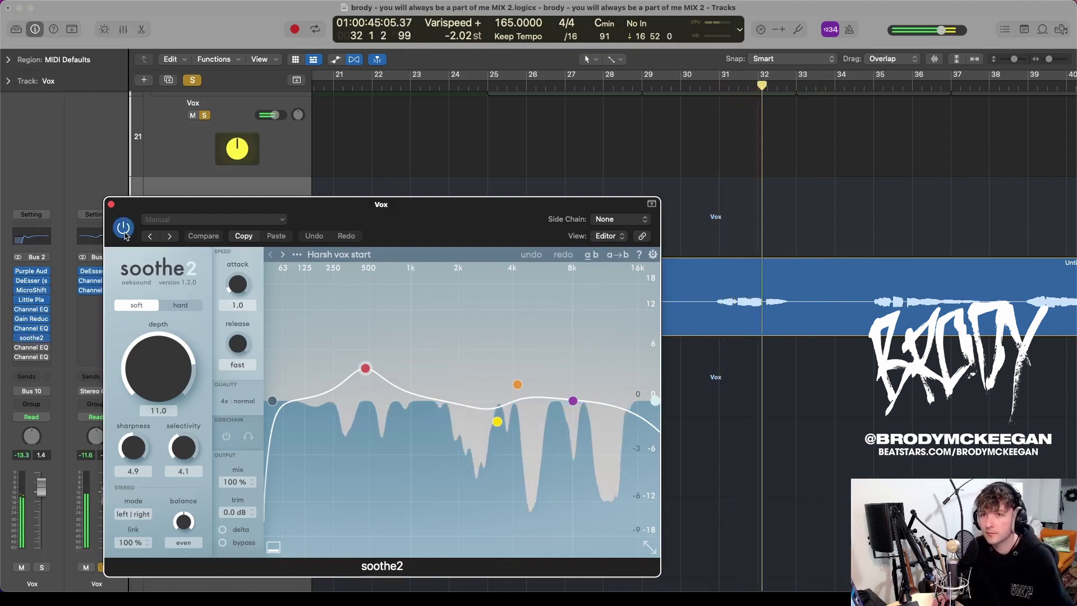
{"action": "left_click", "coordinate": [723, 84]}
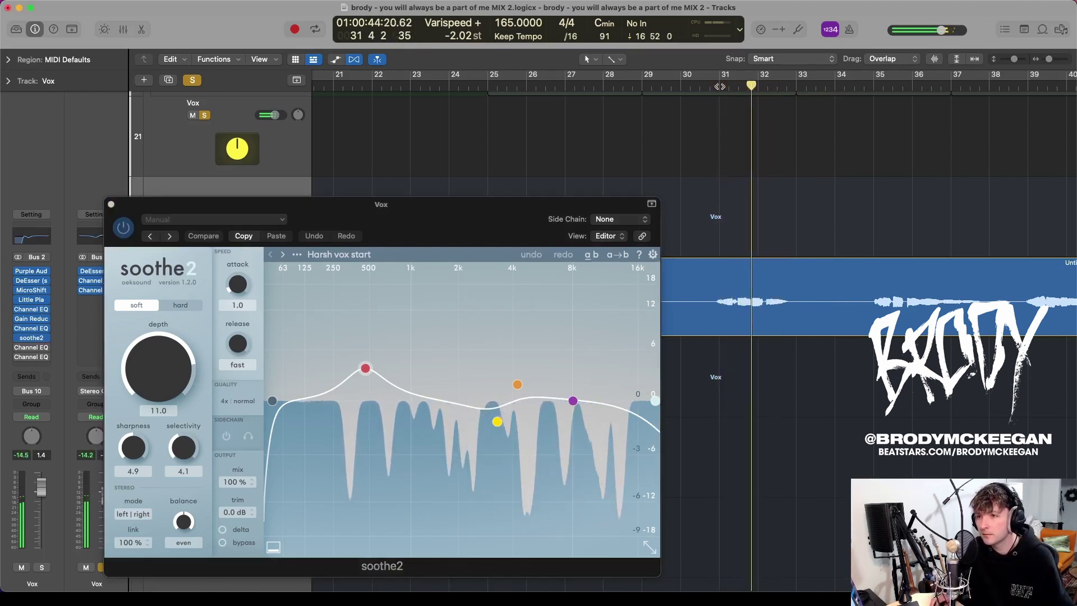
{"action": "key", "text": "space"}
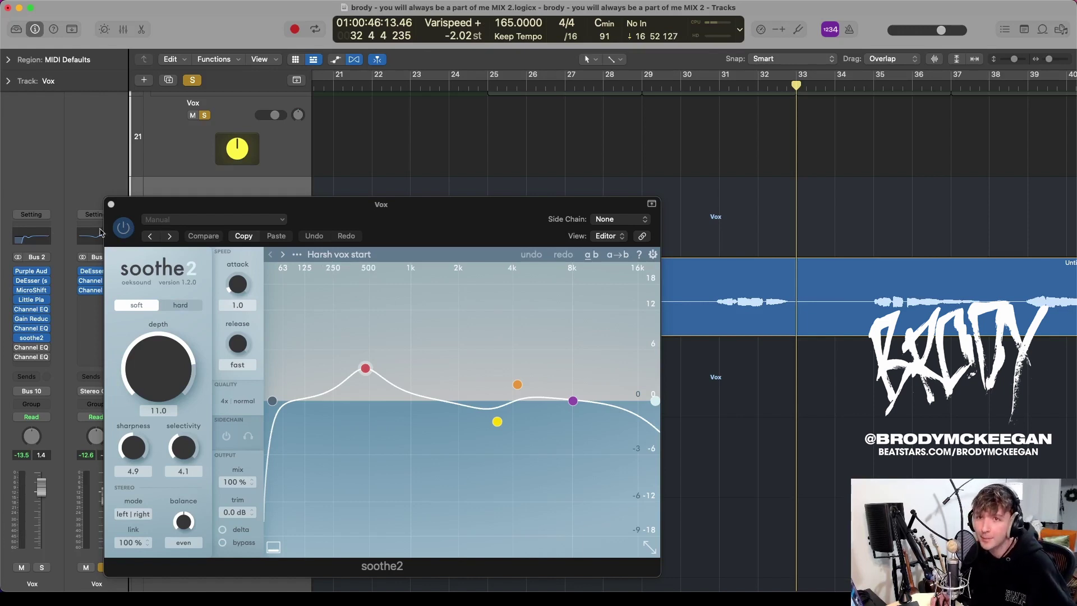
{"action": "left_click", "coordinate": [111, 204]}
Step: Enable the last two Channel EQs on the track 22 Vox stack, review their curves and close them
{"action": "left_click", "coordinate": [28, 348]}
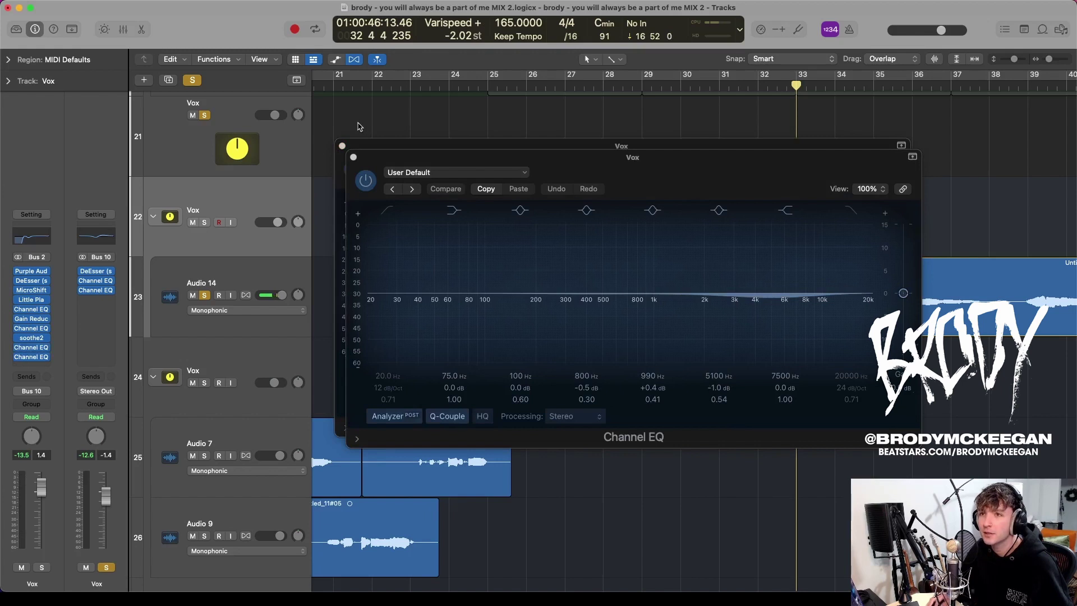
{"action": "left_click", "coordinate": [354, 157]}
{"action": "left_click", "coordinate": [343, 147]}
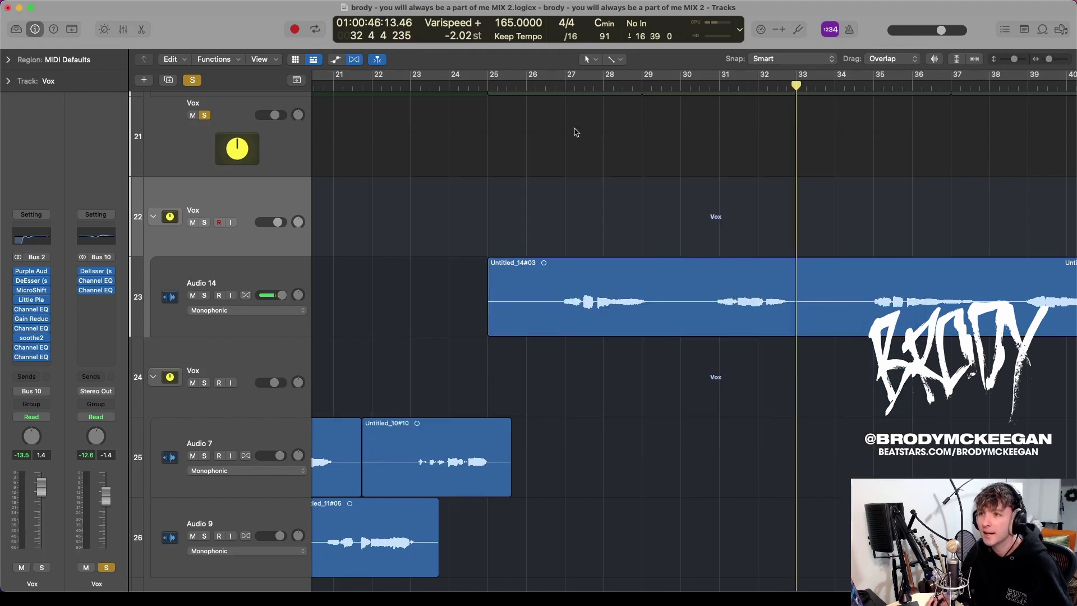
Step: Play the song from bar 25 and turn off the solo on the track 21 Vox bus to hear the full mix
{"action": "left_click", "coordinate": [565, 88]}
{"action": "left_click", "coordinate": [489, 88]}
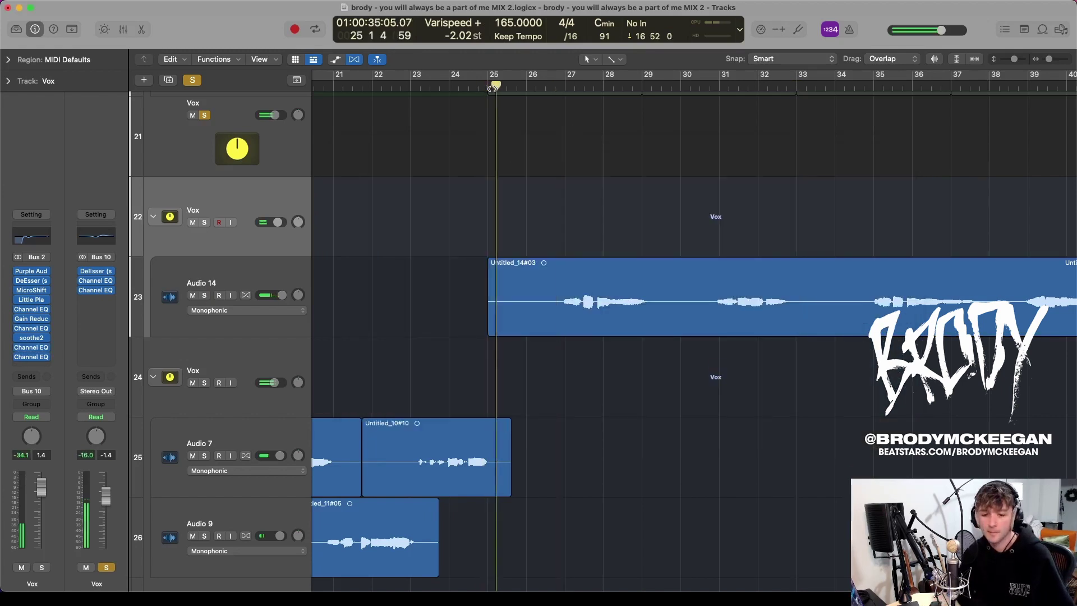
{"action": "left_click", "coordinate": [205, 154]}
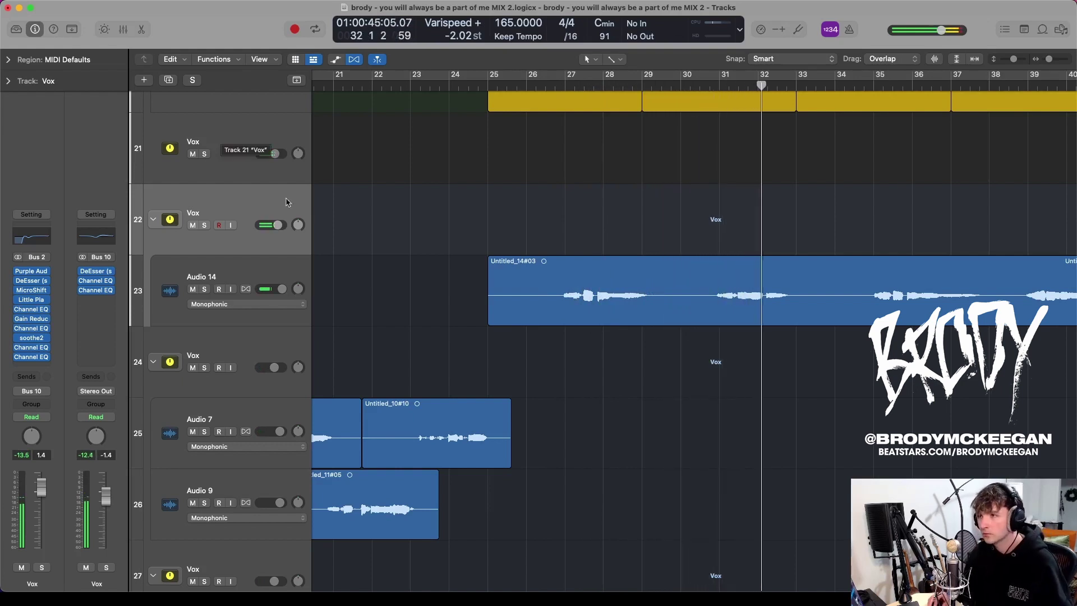
{"action": "left_click", "coordinate": [457, 203], "text": "ctrl+alt"}
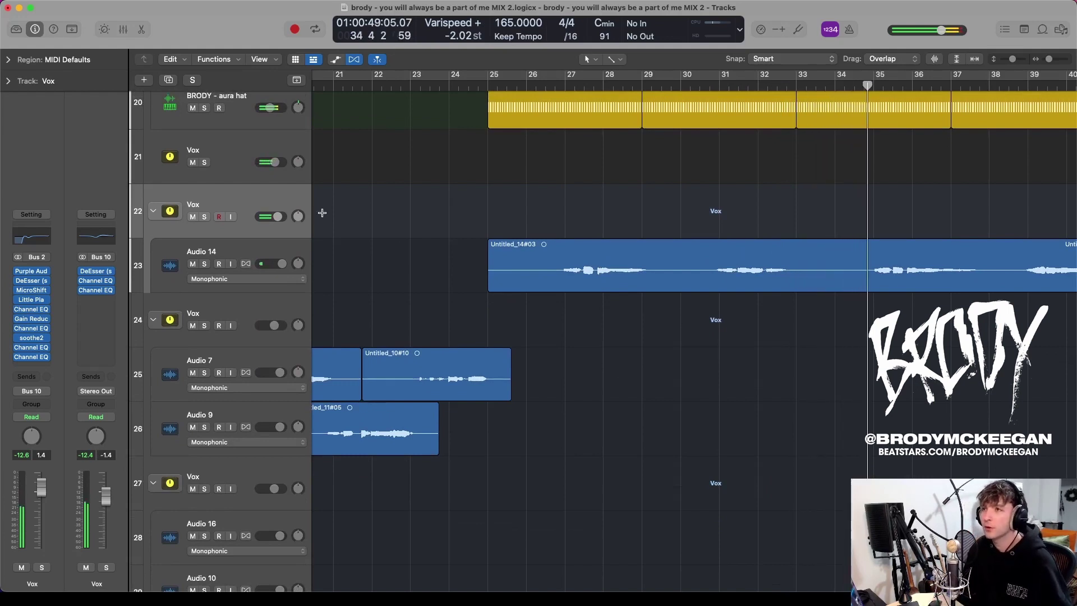
Step: Select the track 21 Vox bus and inspect its DeEsser and both Channel EQs, closing each plug-in
{"action": "left_click", "coordinate": [224, 140]}
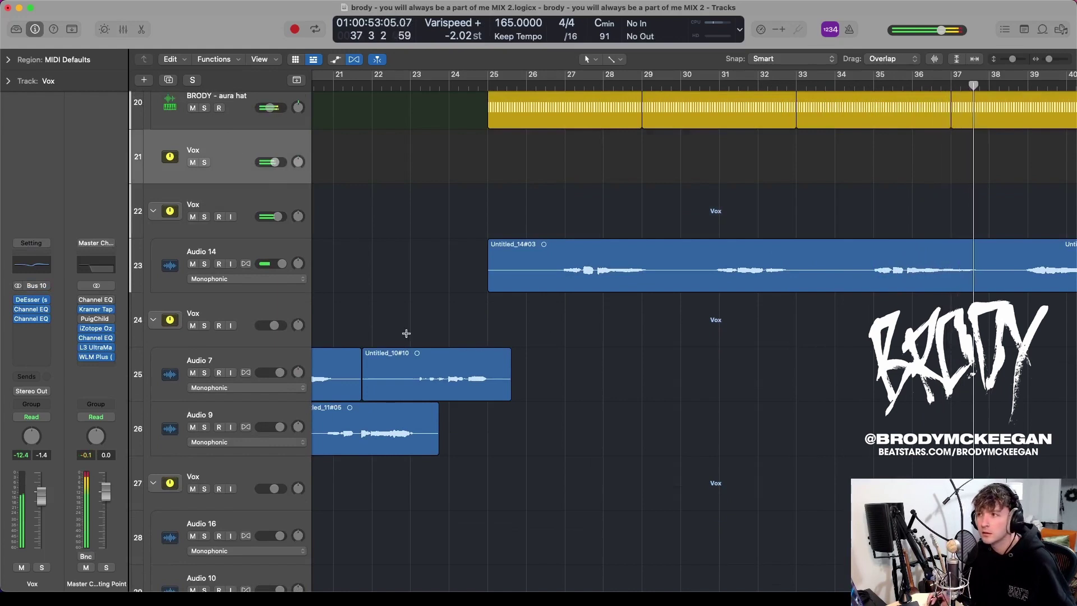
{"action": "left_click", "coordinate": [31, 300]}
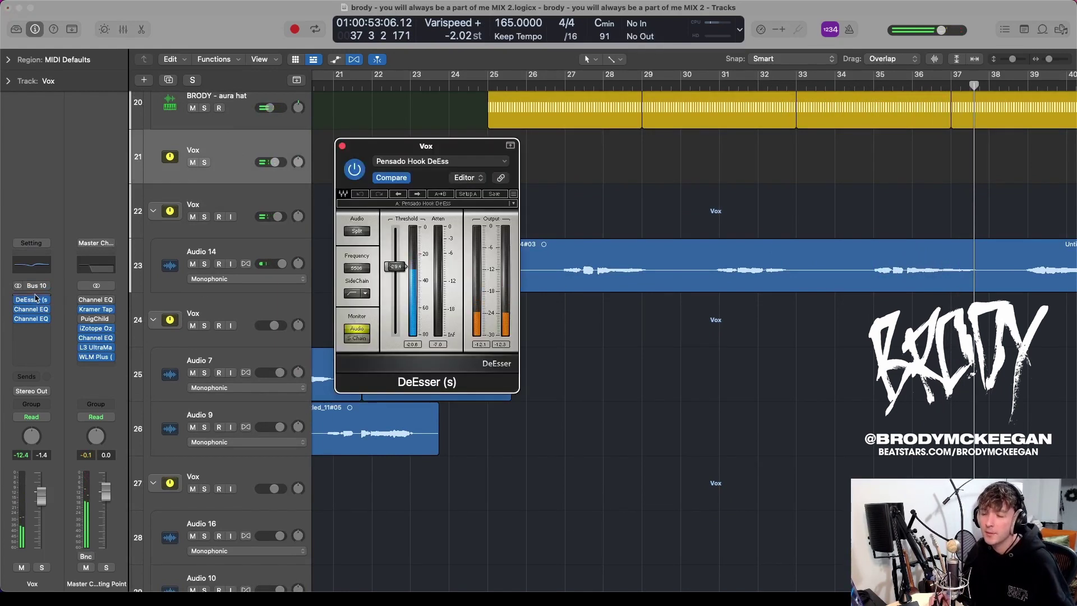
{"action": "left_click", "coordinate": [31, 317]}
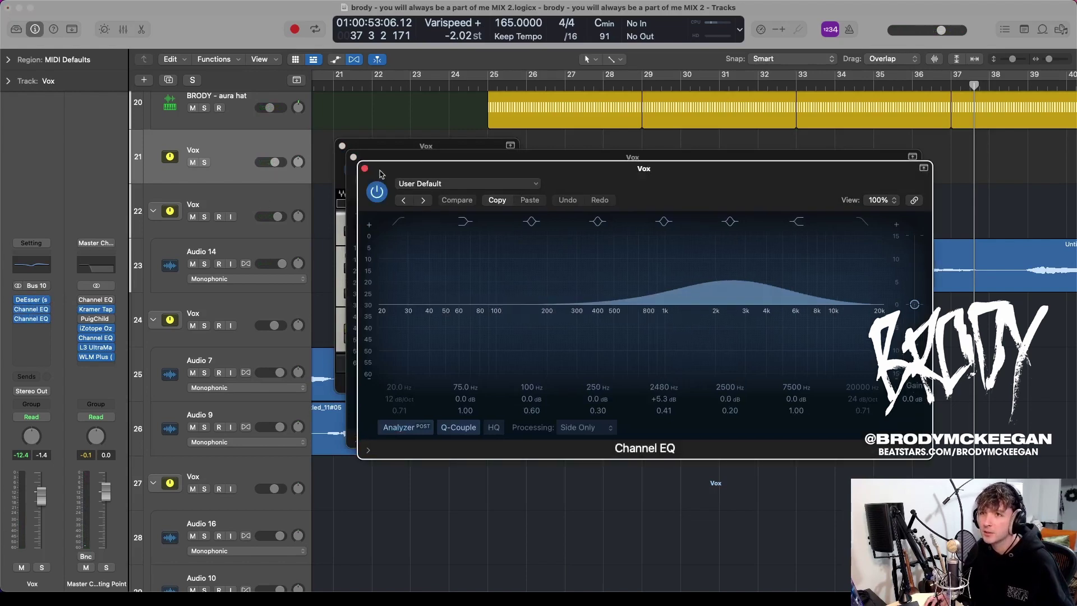
{"action": "left_click_drag", "start_coordinate": [386, 172], "coordinate": [405, 238]}
{"action": "left_click", "coordinate": [384, 234]}
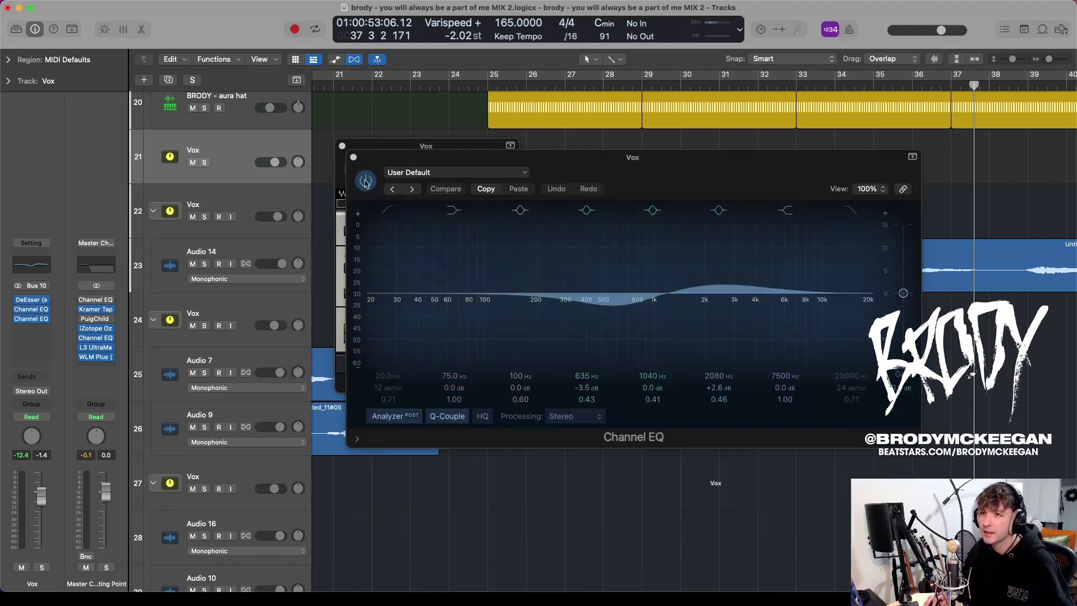
{"action": "left_click", "coordinate": [354, 157]}
{"action": "left_click", "coordinate": [342, 147]}
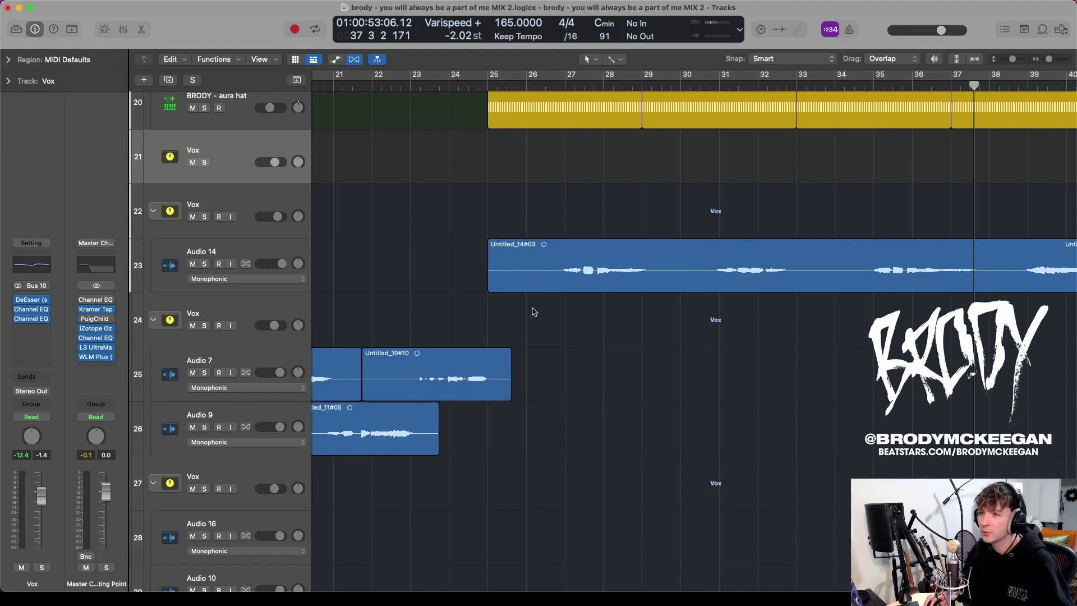
Step: Play the full mix briefly from around bar 37 and return the playhead to the start of the project
{"action": "key", "text": "space"}
{"action": "key", "text": "space"}
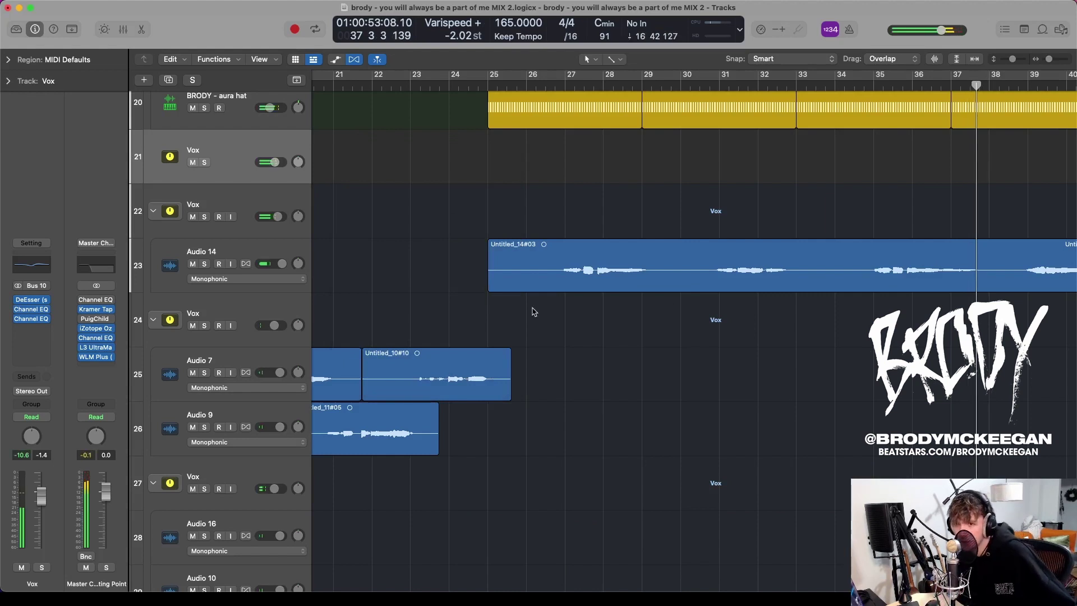
{"action": "left_click", "coordinate": [498, 310], "text": "ctrl+alt"}
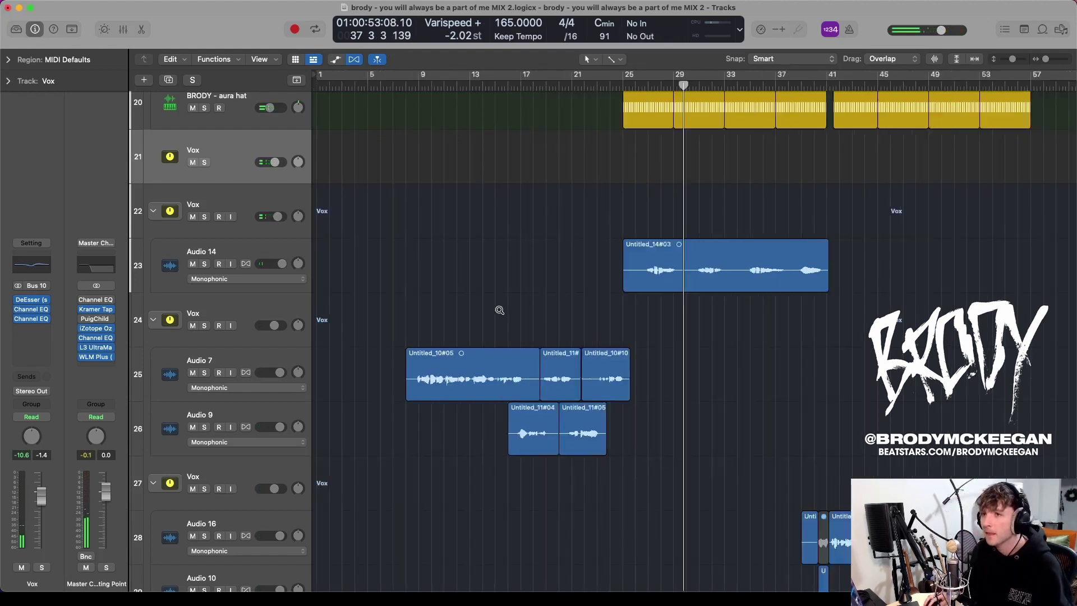
{"action": "left_click", "coordinate": [498, 310], "text": "ctrl+alt"}
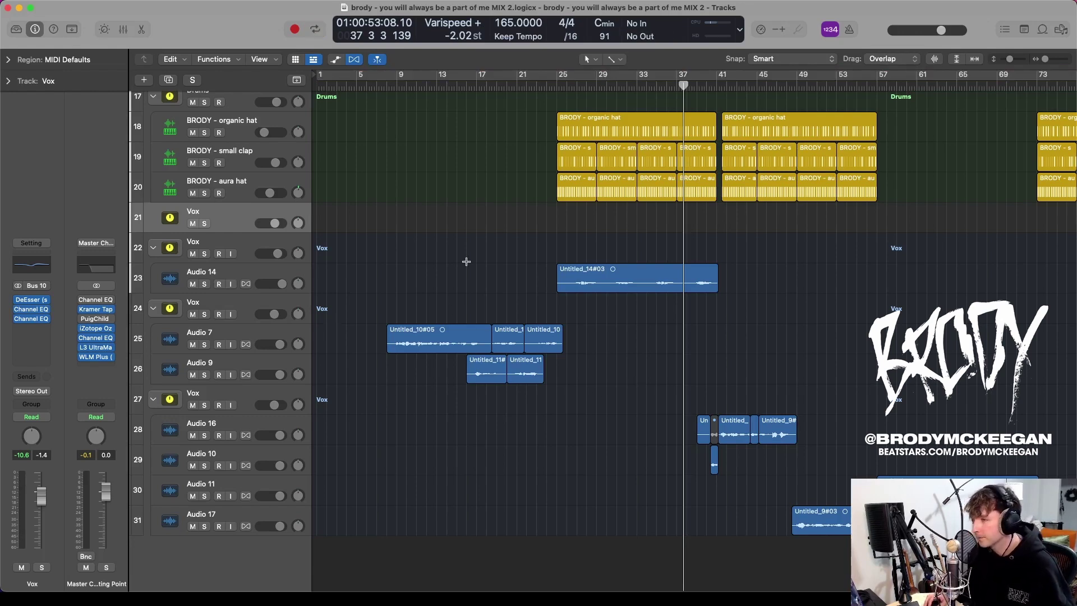
{"action": "left_click", "coordinate": [661, 370], "text": "ctrl+alt"}
{"action": "left_click", "coordinate": [662, 371], "text": "ctrl+alt"}
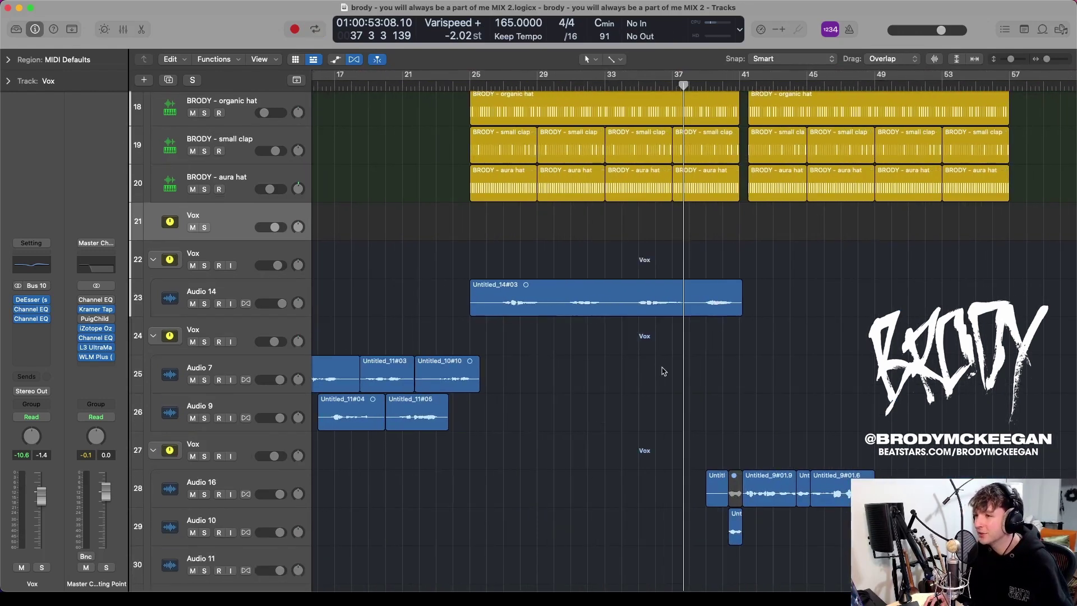
{"action": "left_click", "coordinate": [662, 370], "text": "ctrl+alt"}
{"action": "left_click", "coordinate": [660, 370], "text": "ctrl+alt"}
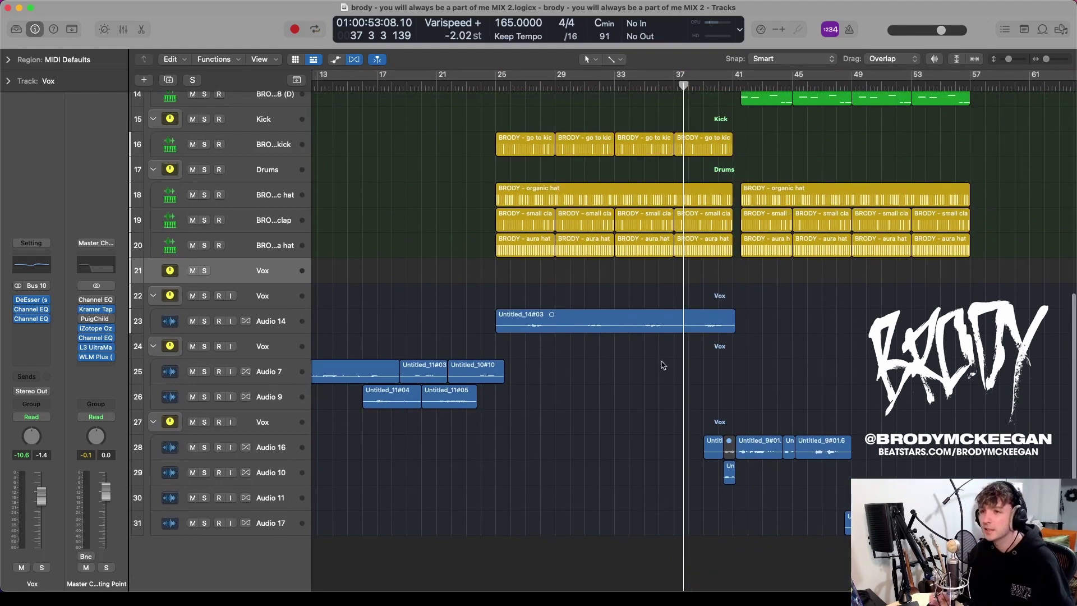
{"action": "left_click", "coordinate": [620, 350], "text": "ctrl+alt"}
{"action": "key", "text": "Return"}
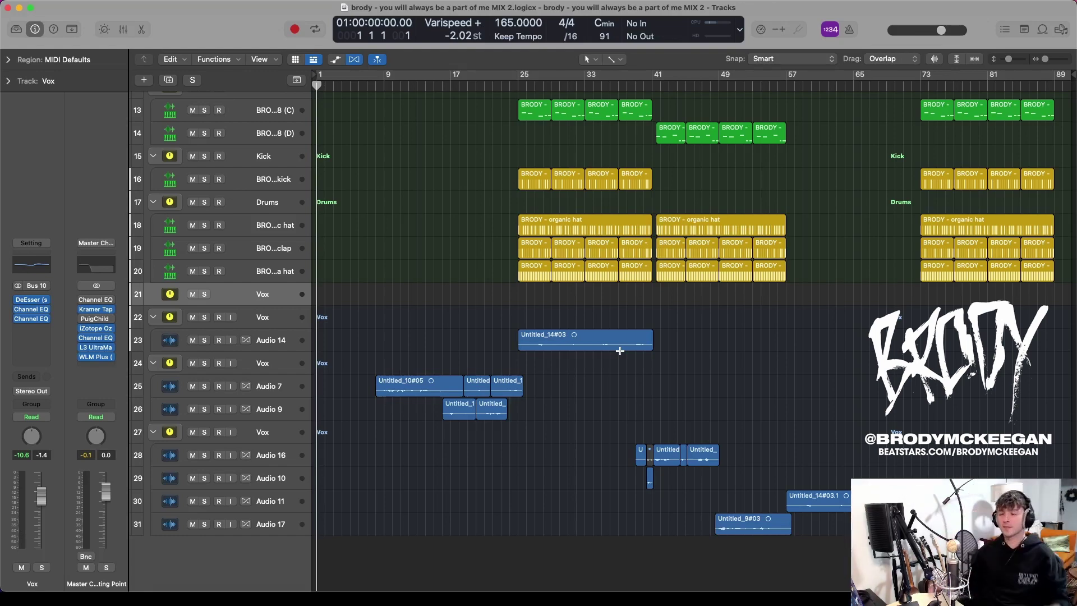
Step: Look over the whole arrangement from the Loop tracks through the 808, kick and drums to the vocal tracks
{"action": "scroll", "coordinate": [418, 278], "scroll_direction": "up", "scroll_amount": 10}
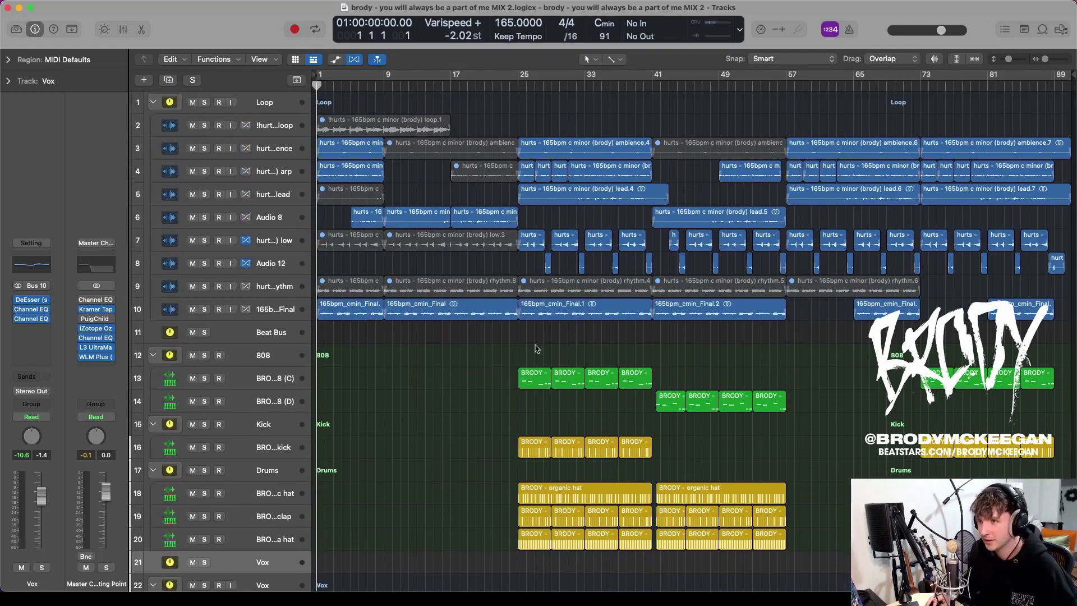
{"action": "key", "text": "super+Down"}
{"action": "key", "text": "super+Up"}
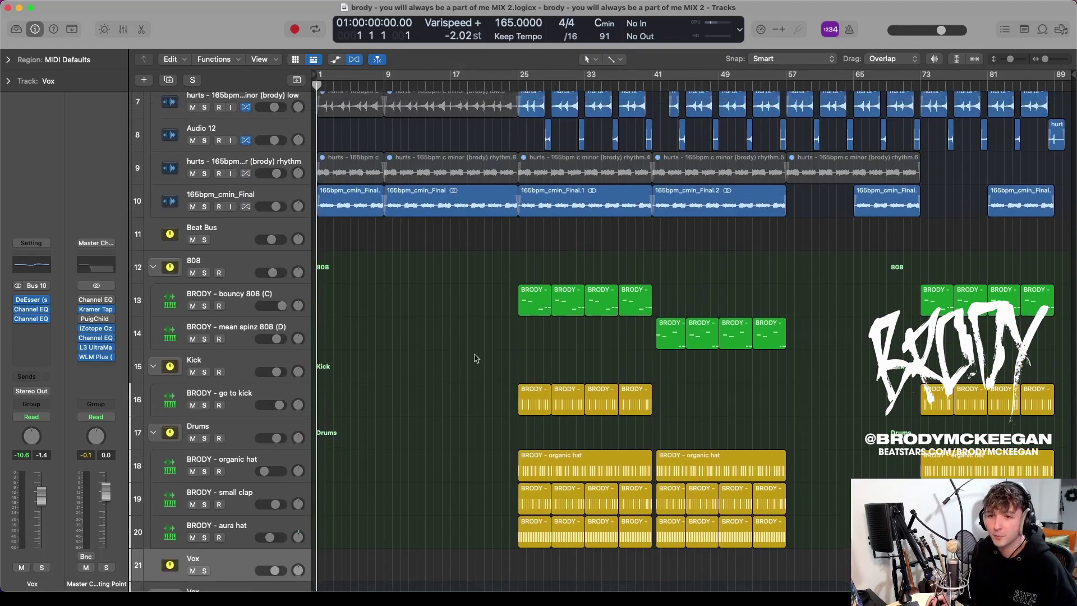
{"action": "key", "text": "super+Down"}
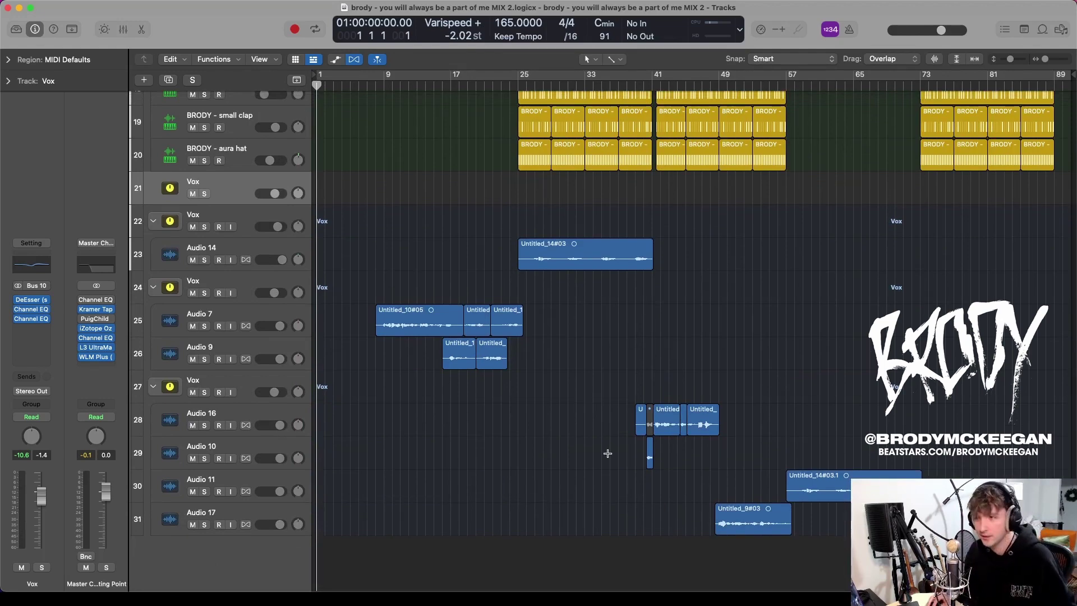
{"action": "left_click", "coordinate": [609, 354], "text": "ctrl+alt"}
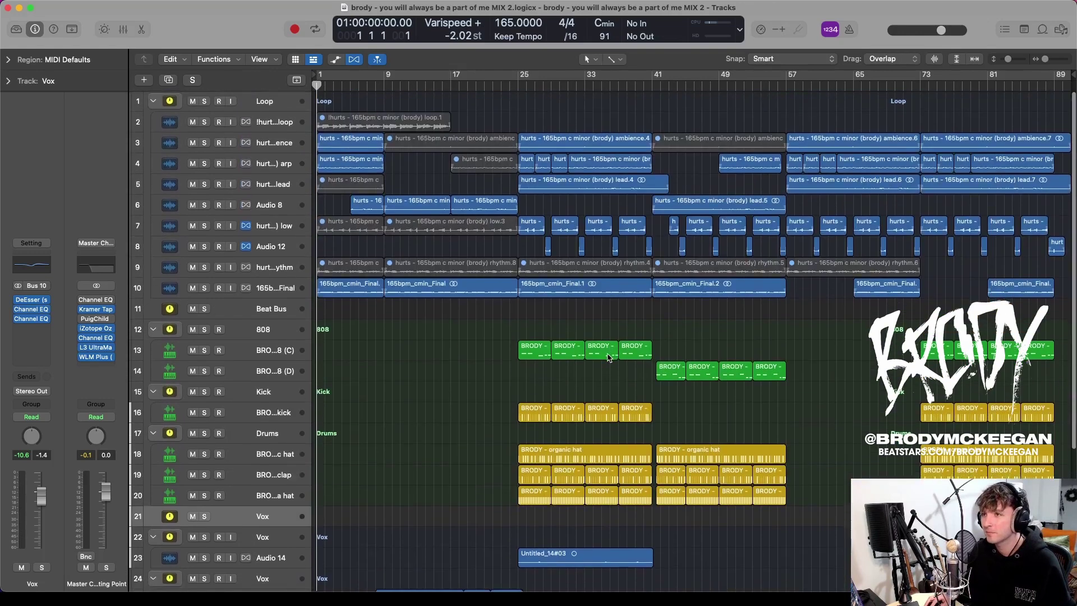
{"action": "scroll", "coordinate": [609, 357], "scroll_direction": "down", "scroll_amount": 5}
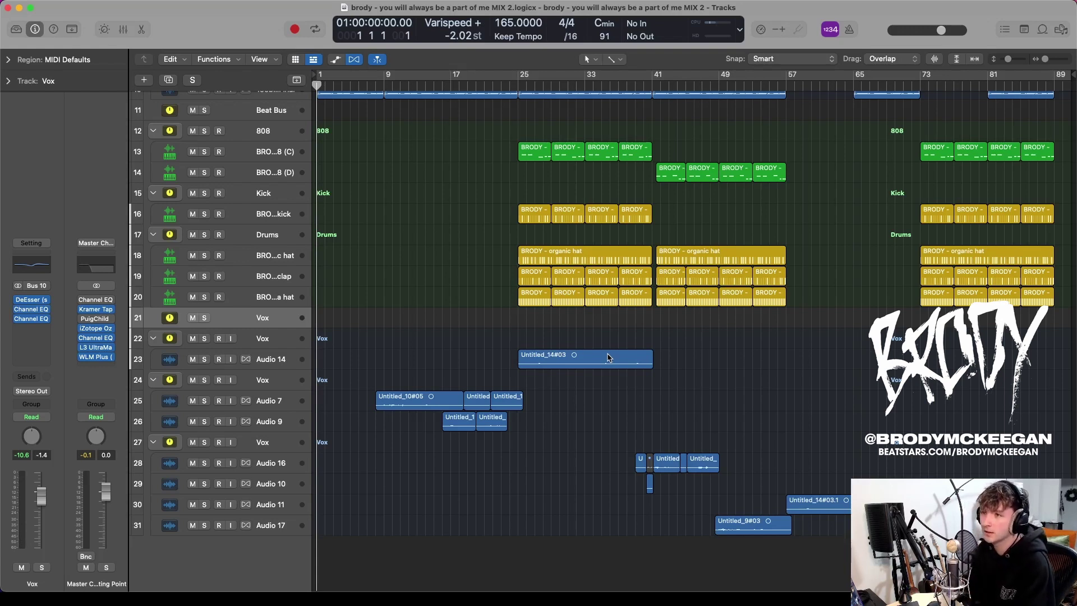
{"action": "scroll", "coordinate": [449, 209], "scroll_direction": "up", "scroll_amount": 10}
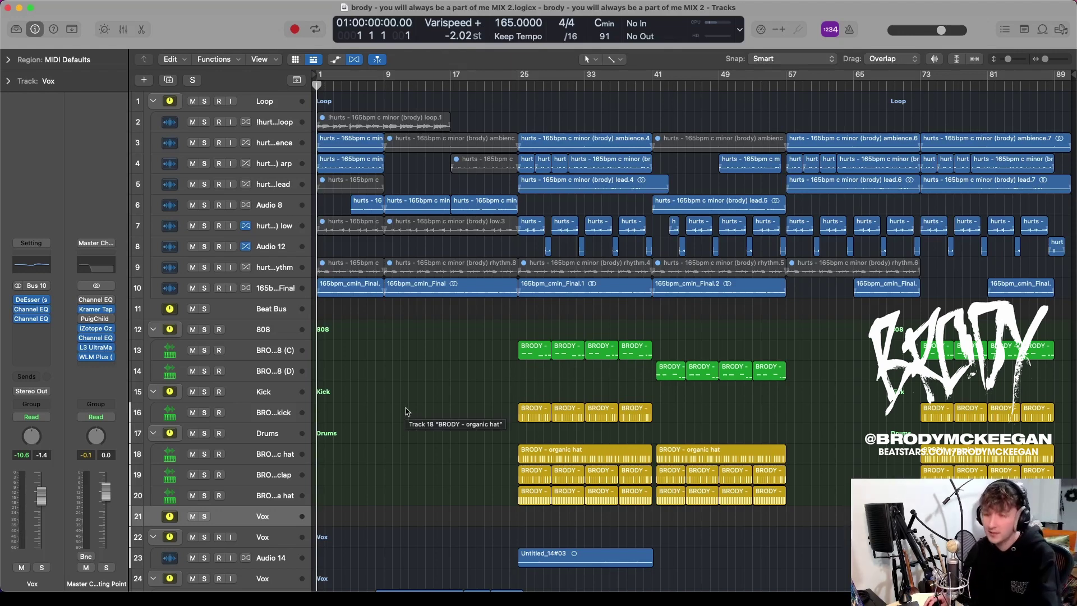
{"action": "left_click", "coordinate": [414, 389], "text": "ctrl+alt"}
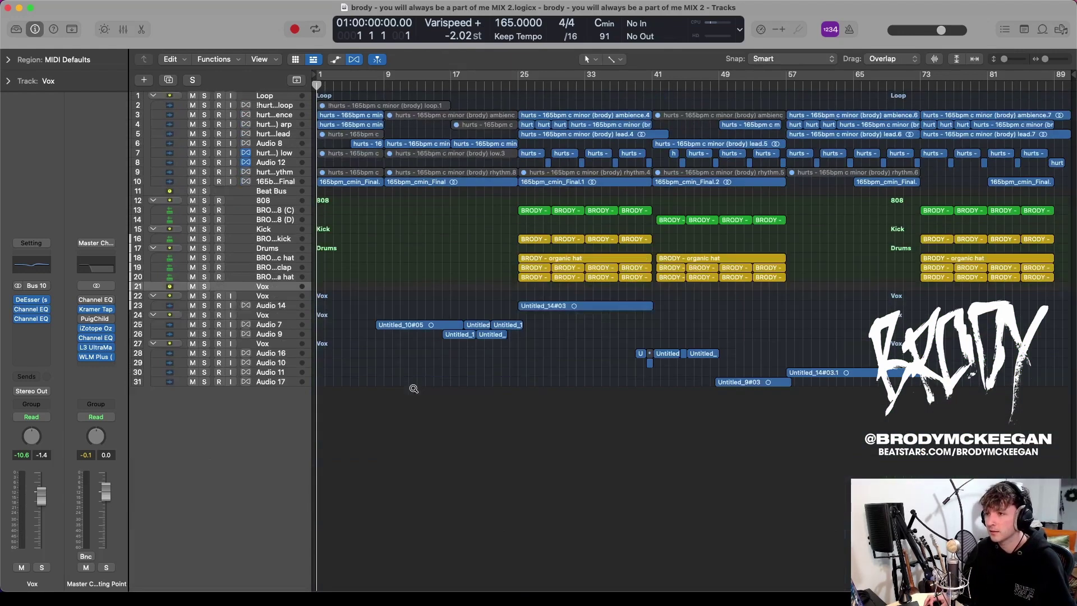
{"action": "left_click", "coordinate": [414, 388], "text": "ctrl+alt"}
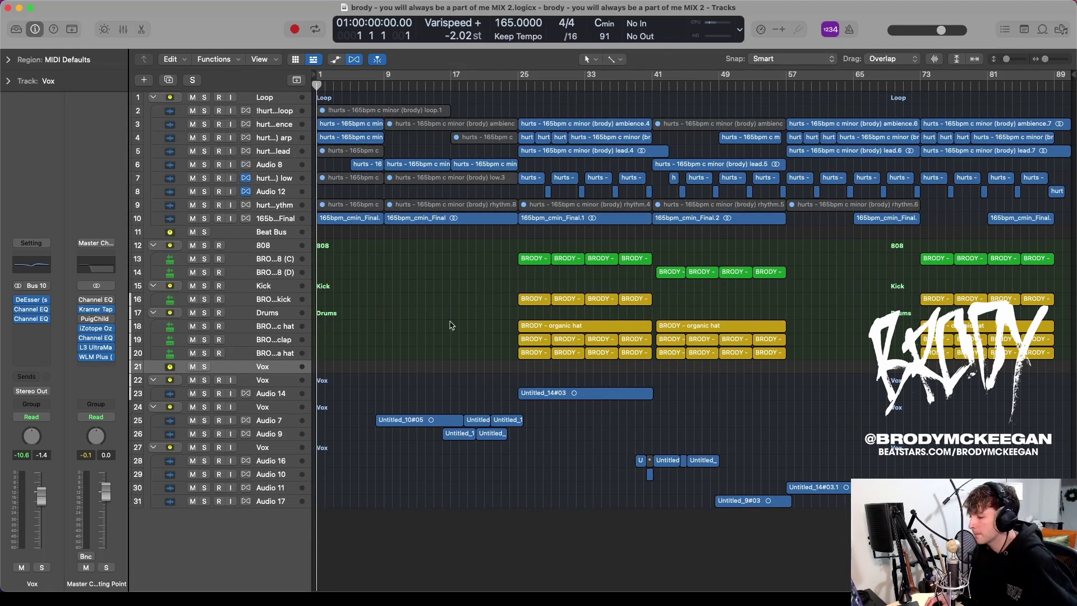
{"action": "scroll", "coordinate": [432, 324], "scroll_direction": "up", "scroll_amount": 2}
{"action": "scroll", "coordinate": [433, 323], "scroll_direction": "up", "scroll_amount": 1}
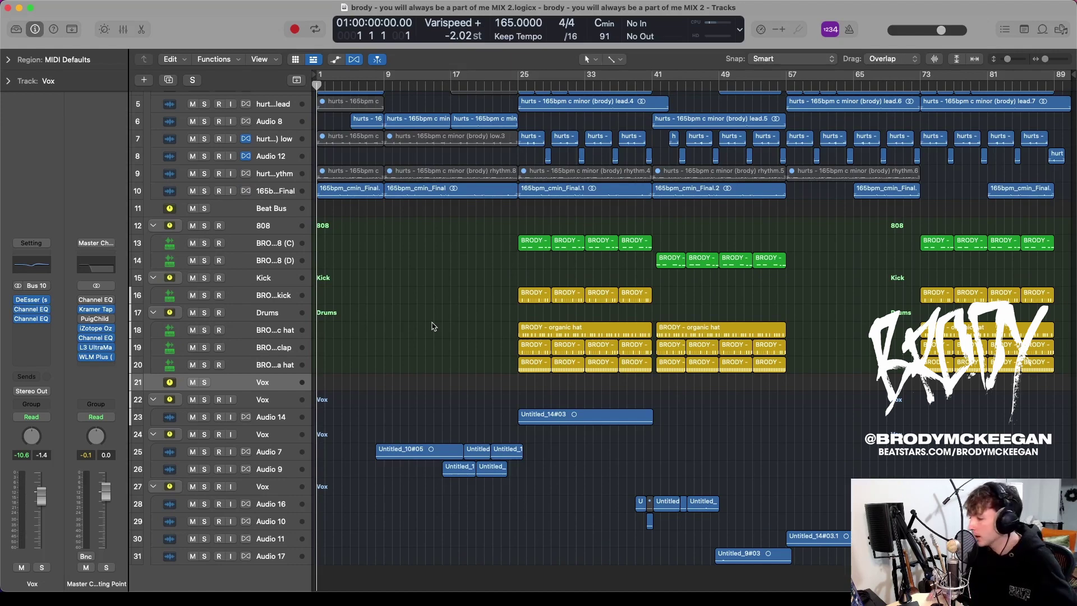
{"action": "scroll", "coordinate": [440, 336], "scroll_direction": "up", "scroll_amount": 4}
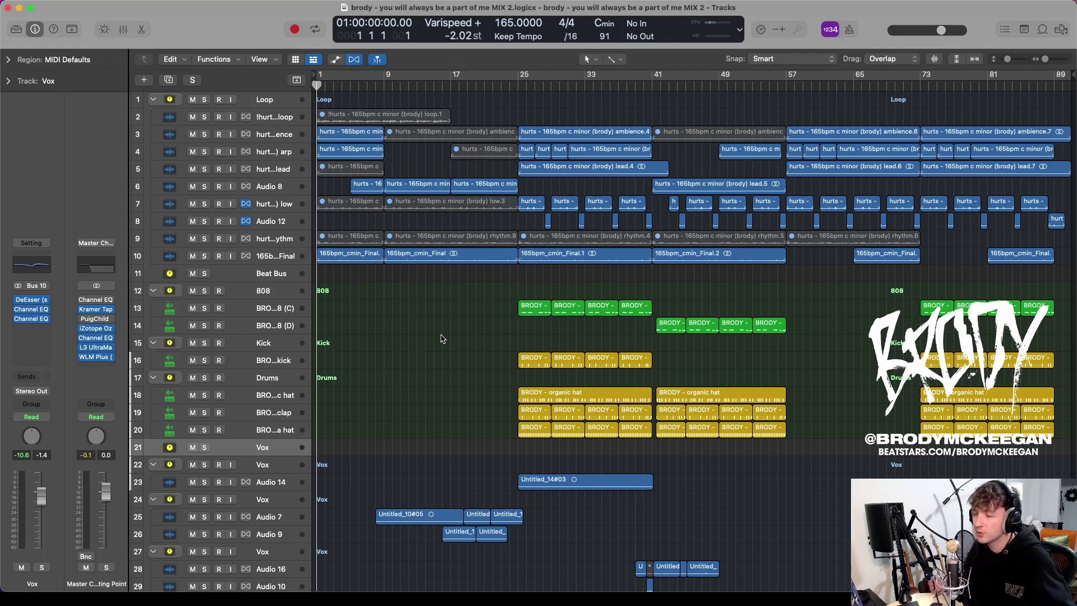
{"action": "scroll", "coordinate": [426, 342], "scroll_direction": "down", "scroll_amount": 5}
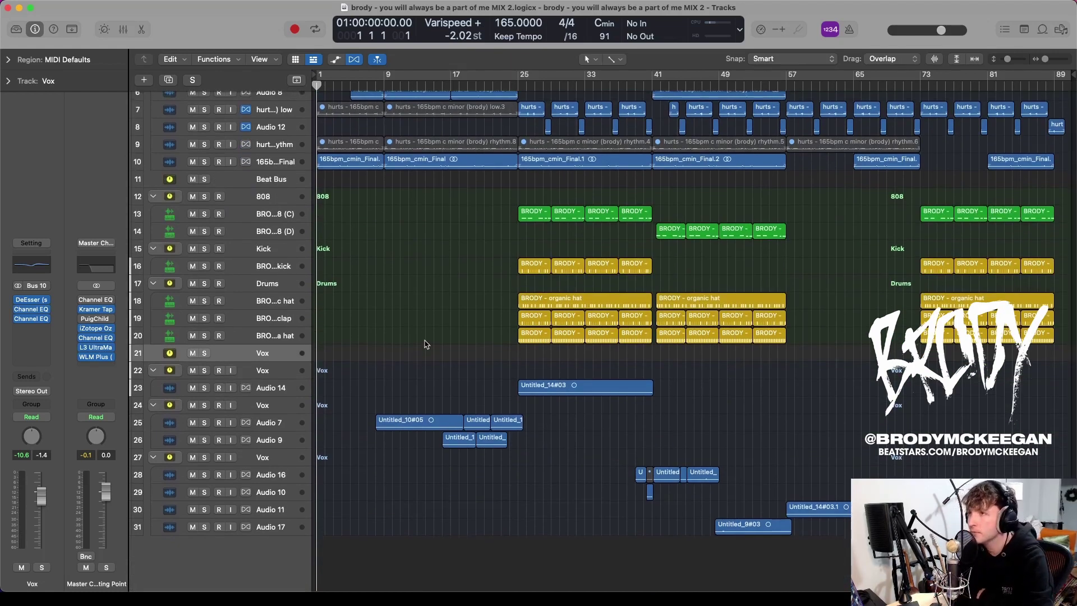
{"action": "scroll", "coordinate": [427, 341], "scroll_direction": "up", "scroll_amount": 5}
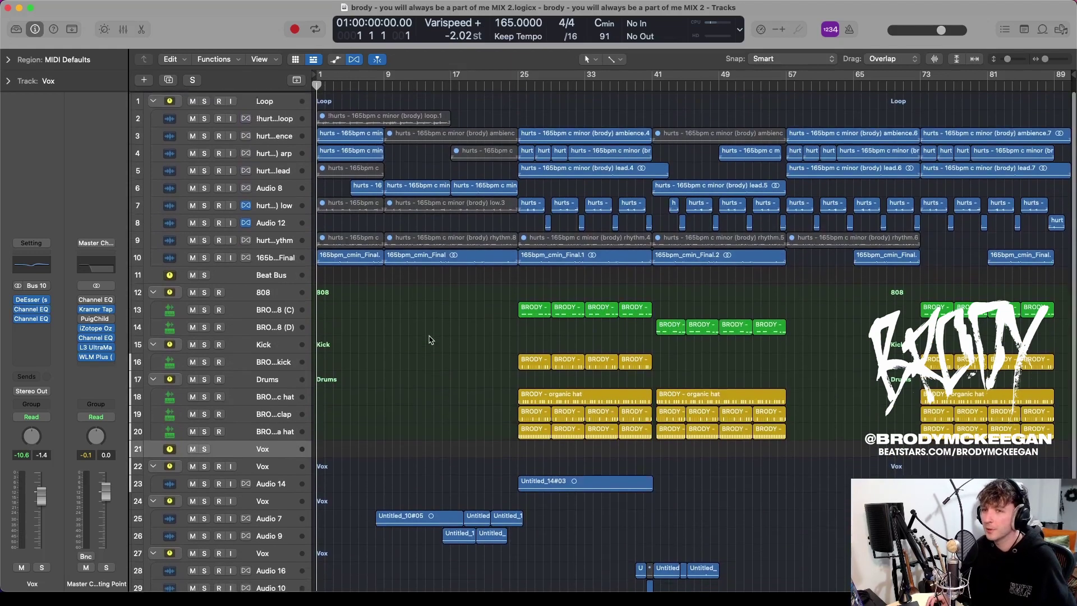